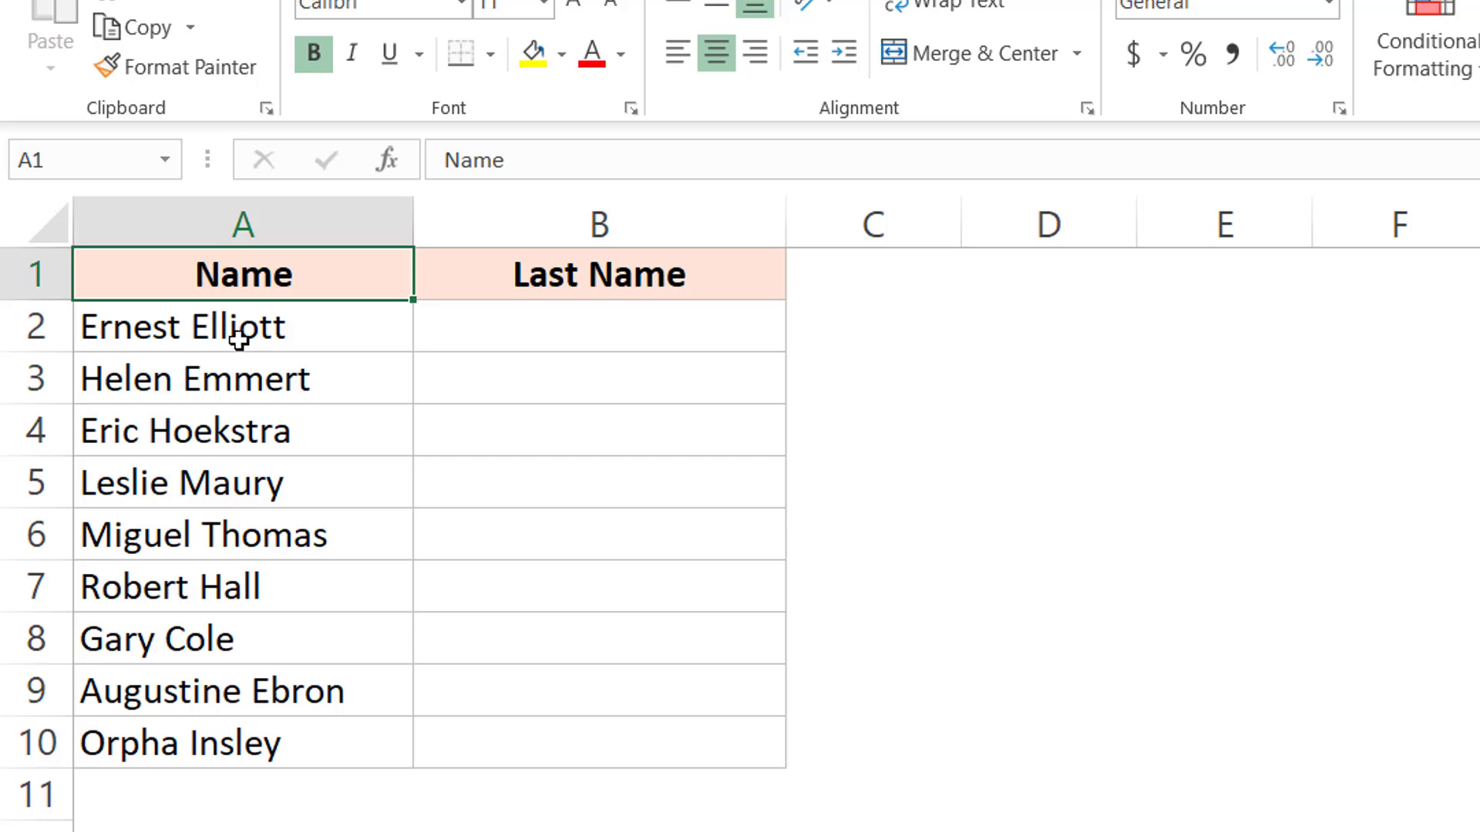
- Copy the full names in A2:A10 into the Last Name column starting at B2
left_click_drag(231, 327, 217, 745)
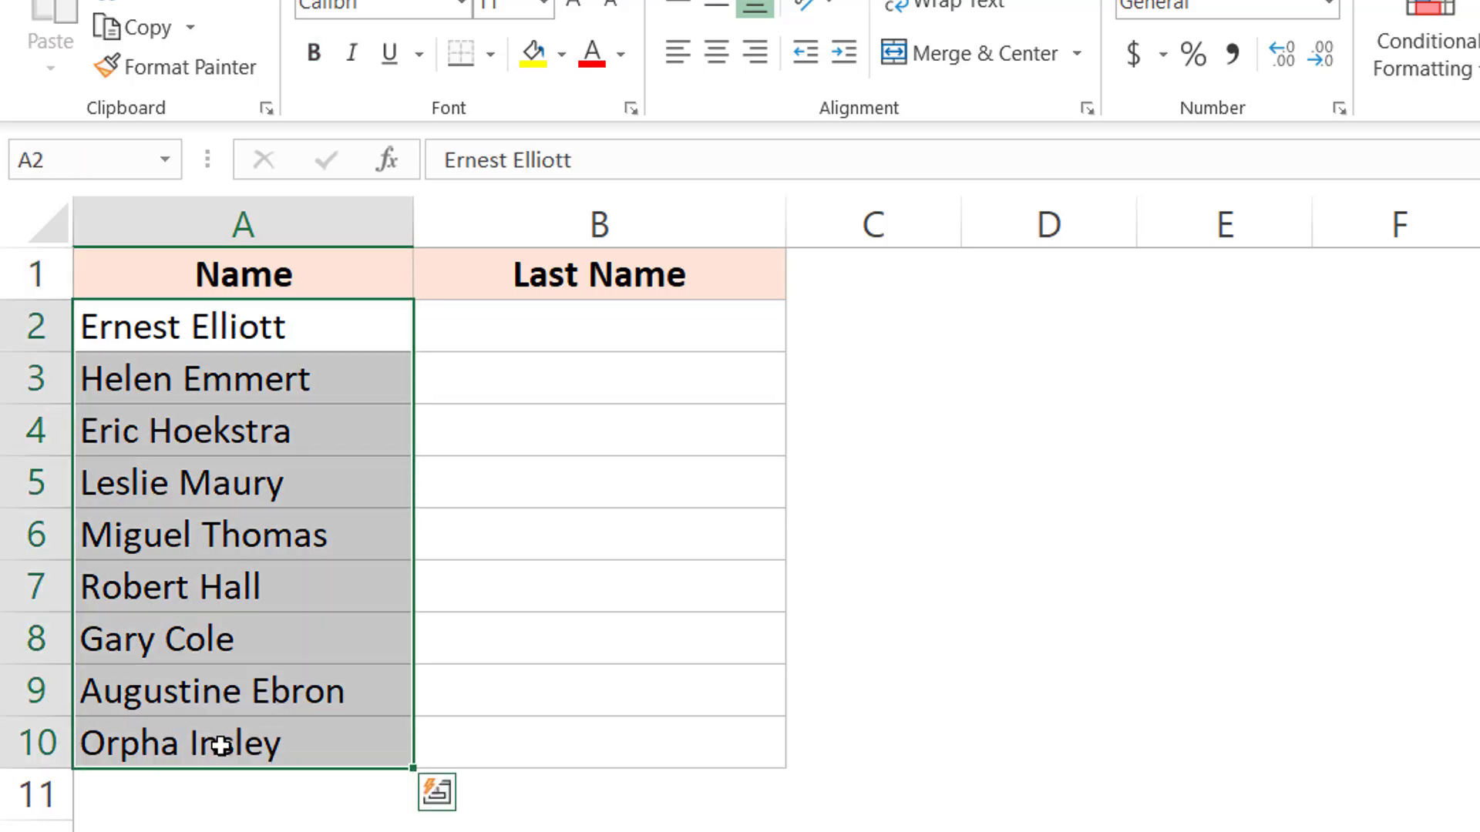
key("ctrl+c")
left_click(552, 326)
key("ctrl+v")
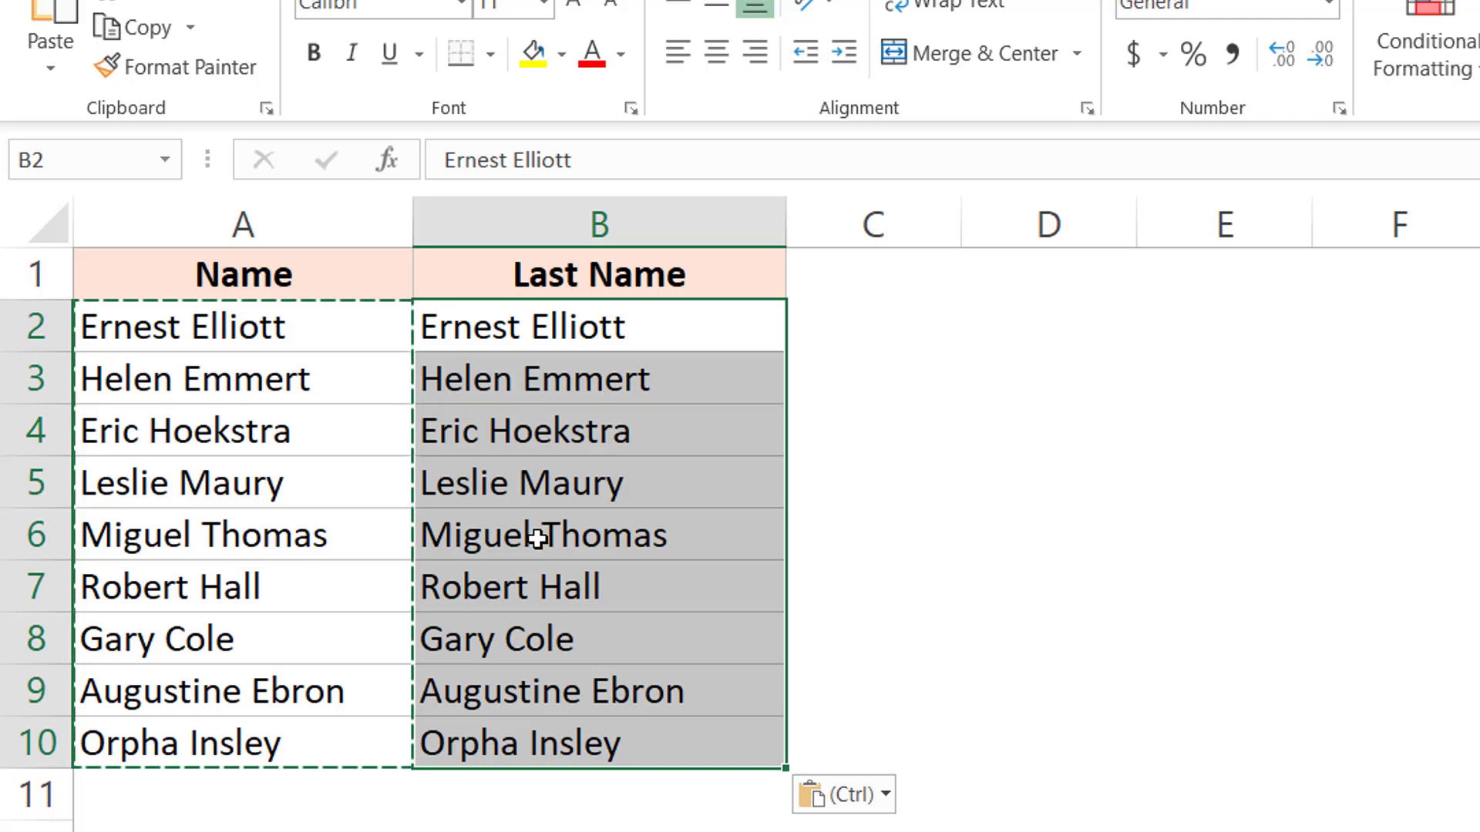
- Replace all text up to and including the space ("* ") with nothing in B2:B10, leaving only last names
key("ctrl+h")
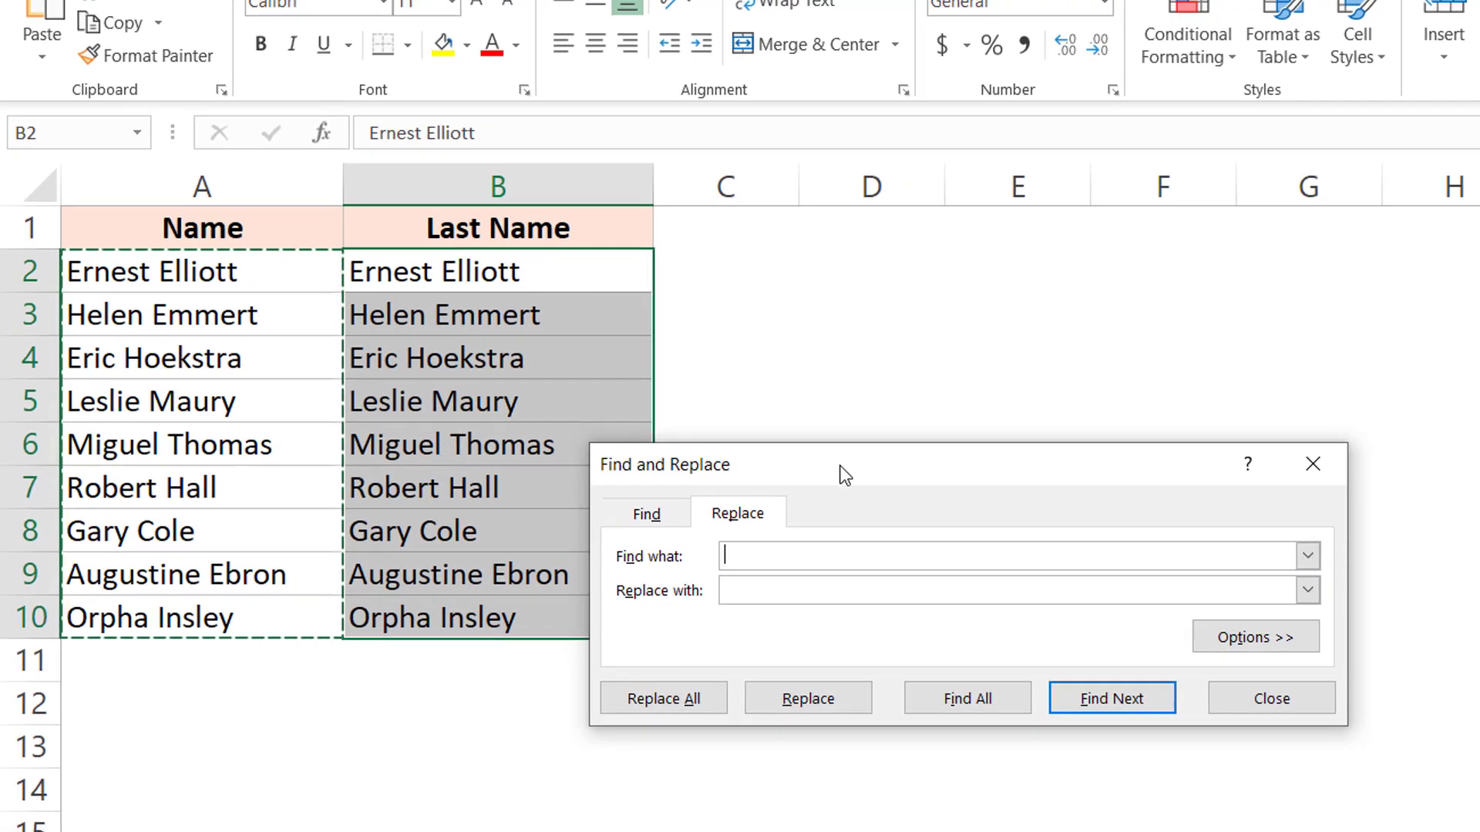
left_click_drag(843, 473, 938, 310)
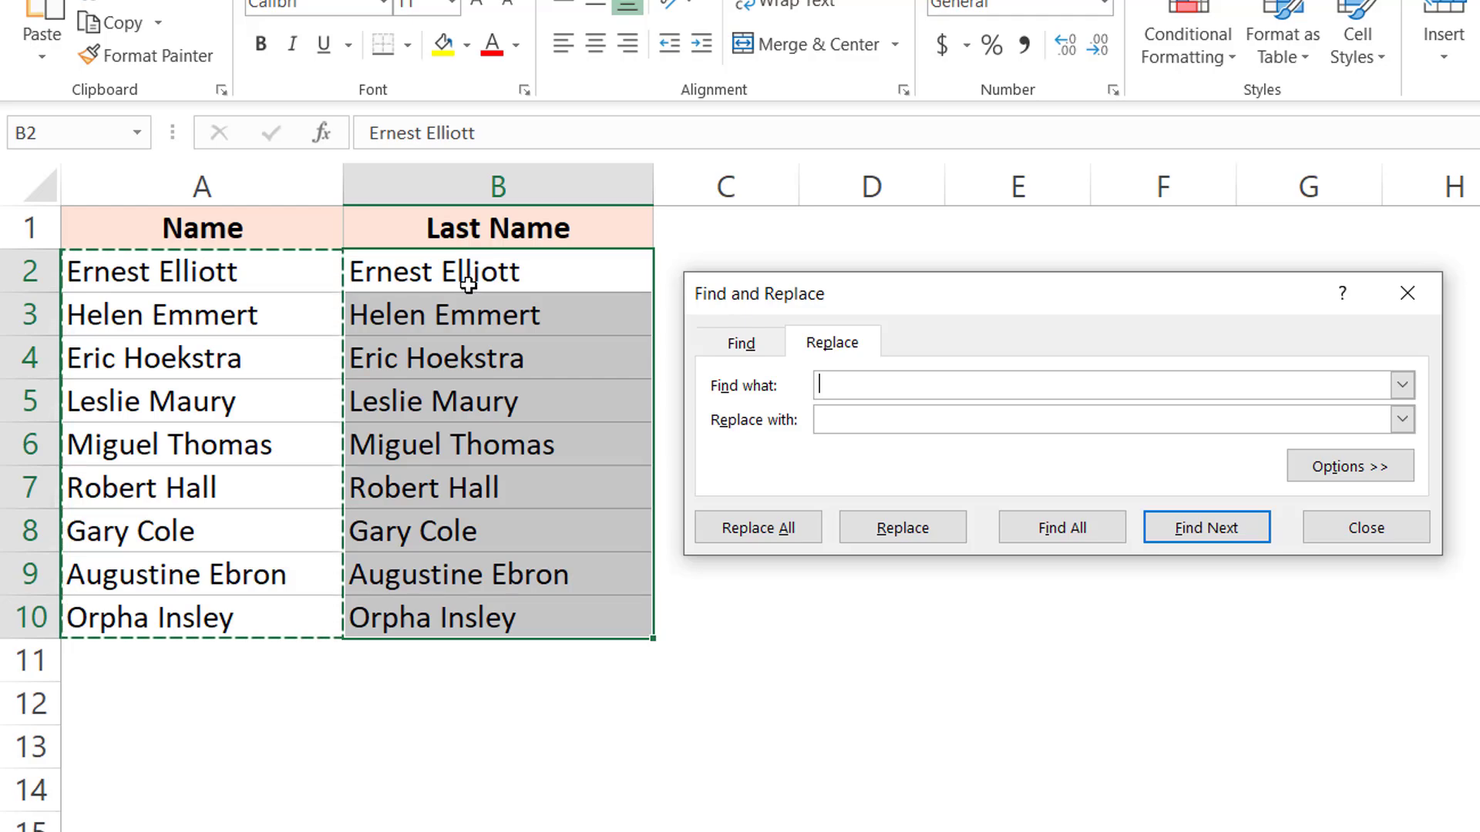
type("*")
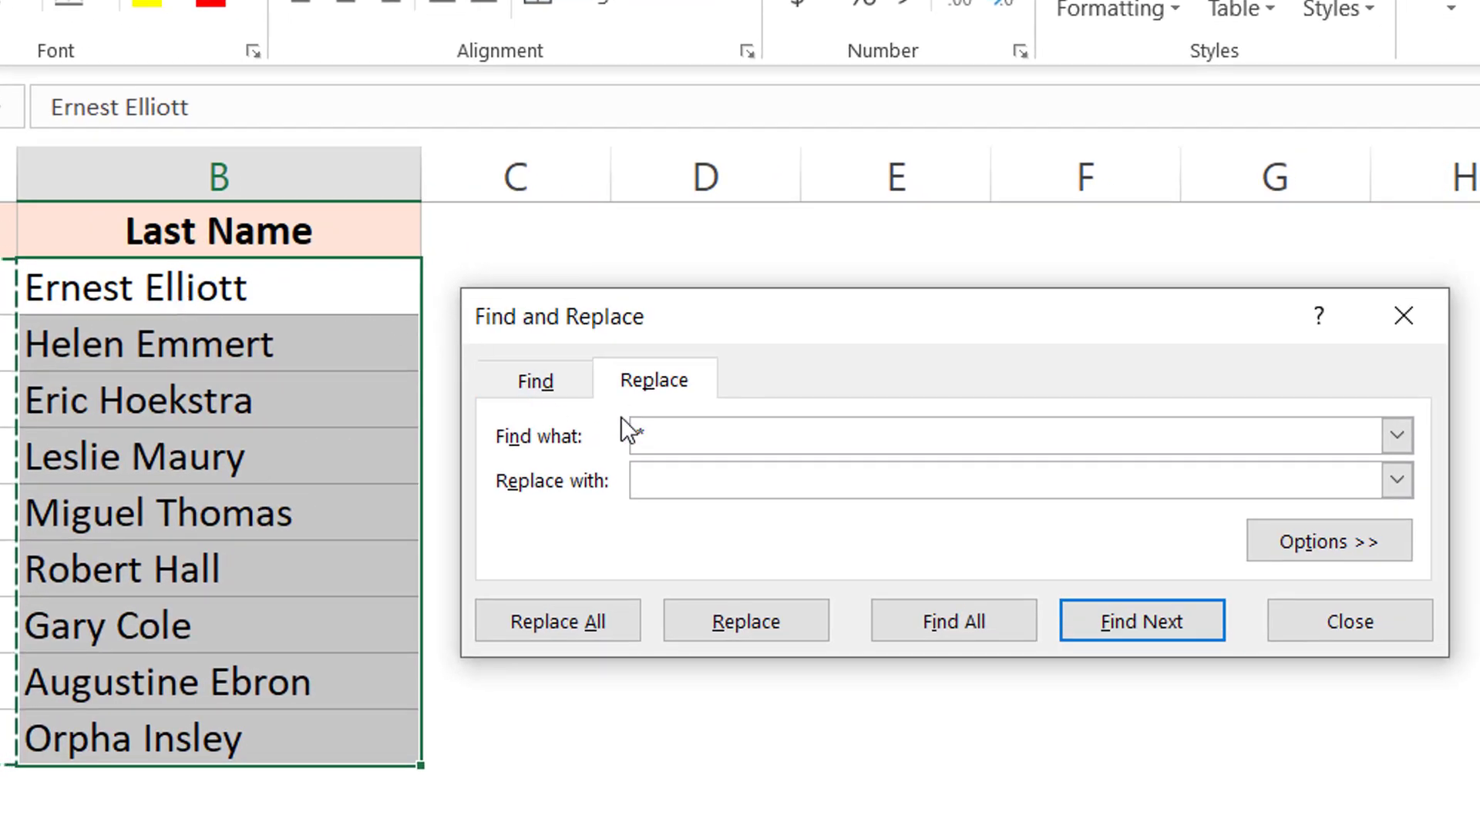
left_click(681, 465)
left_click(704, 438)
left_click(589, 627)
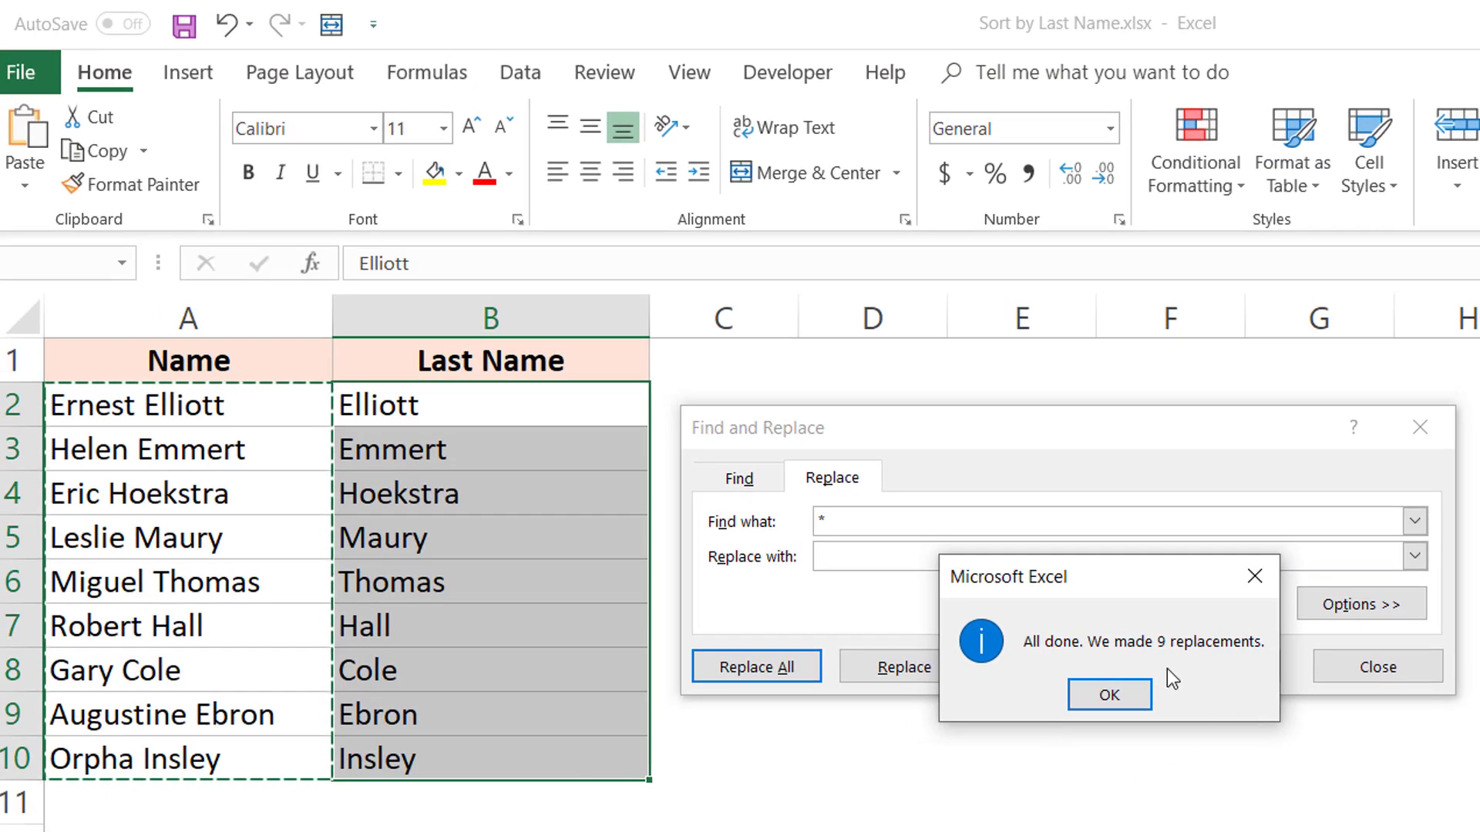
left_click(1254, 584)
left_click(1423, 427)
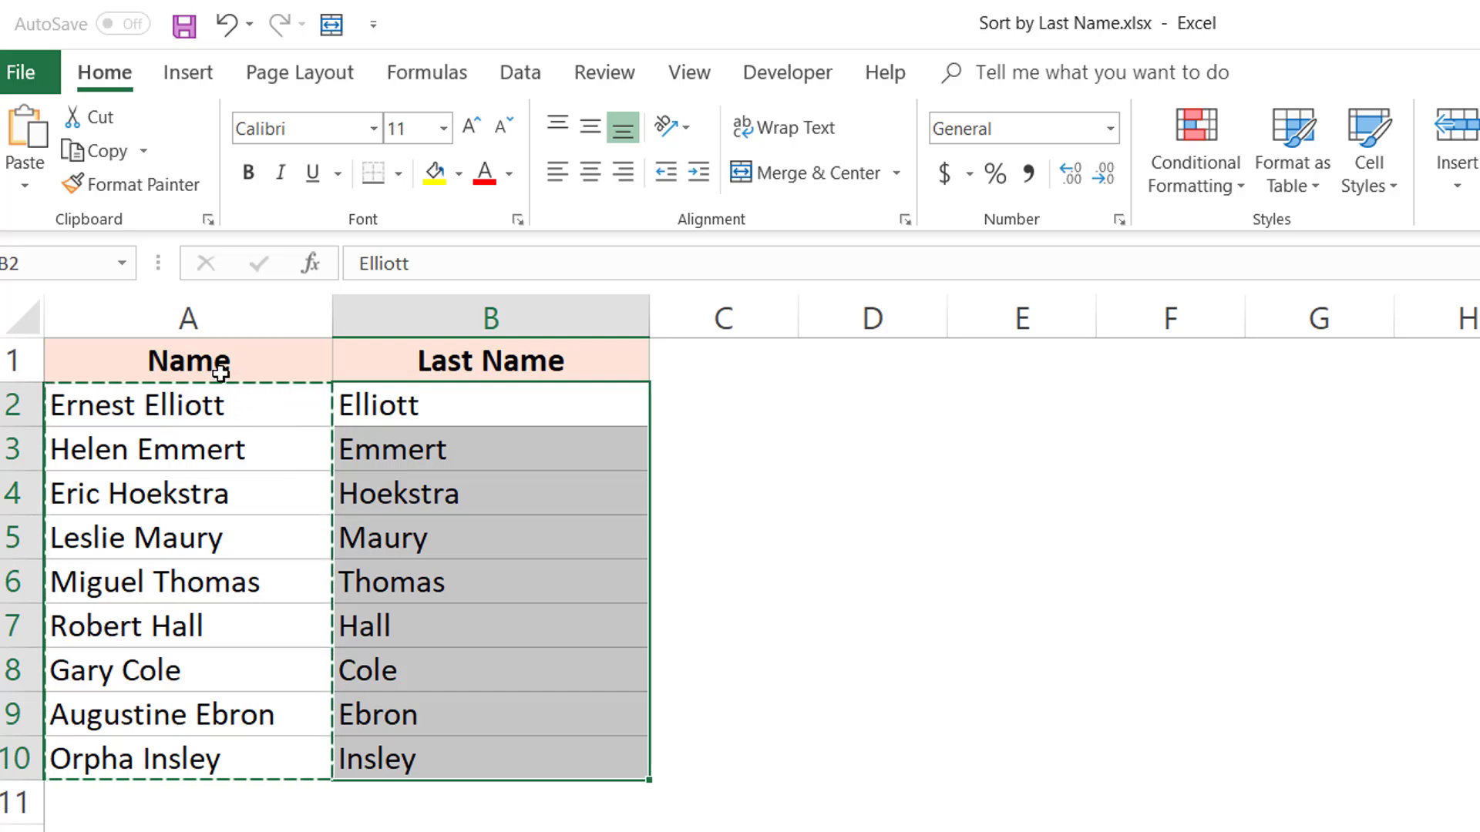
- Sort the table A1:B10 with headers by the Last Name column on cell values from A to Z
left_click_drag(221, 373, 485, 763)
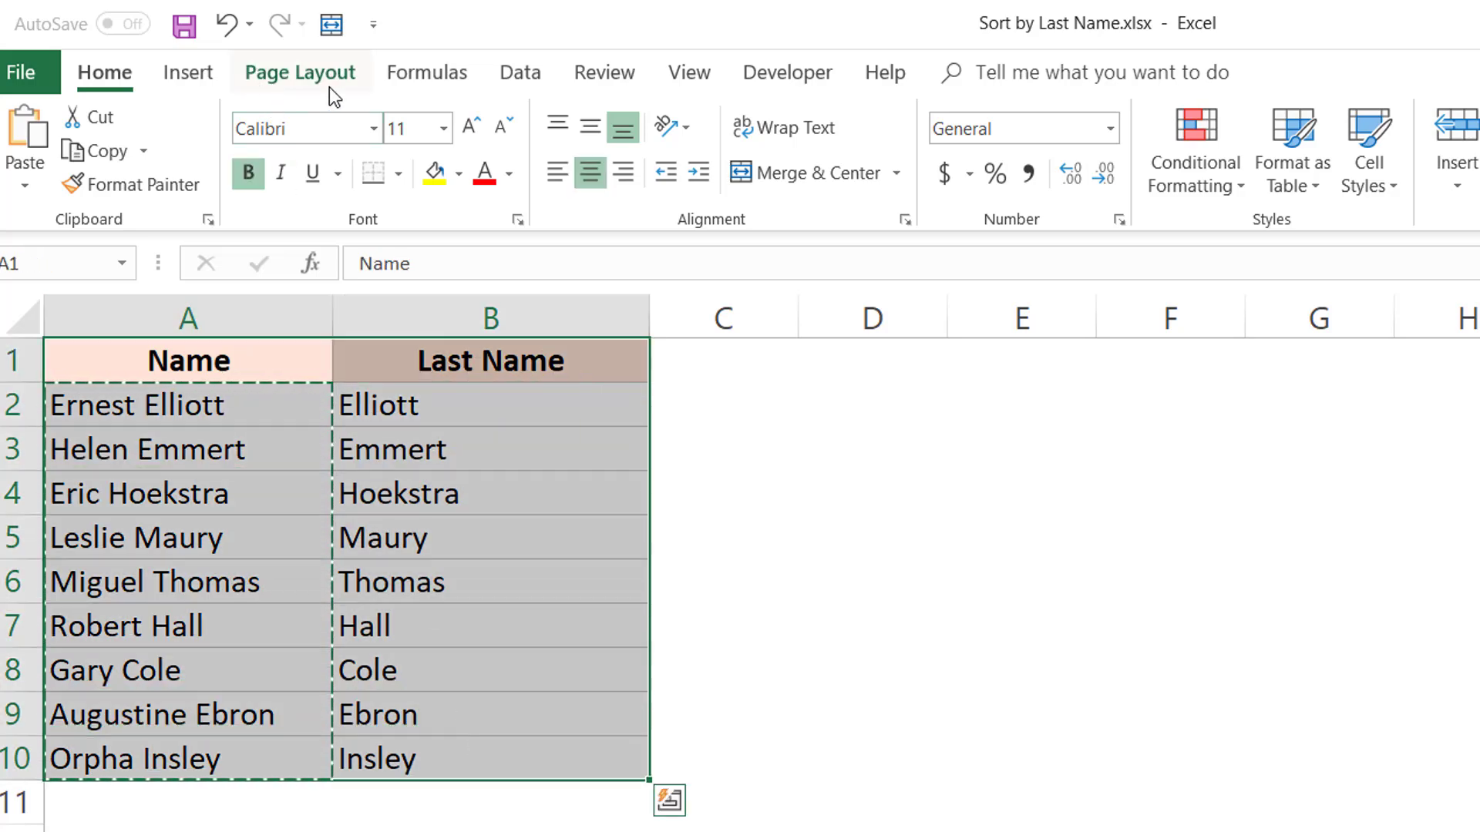
left_click(530, 83)
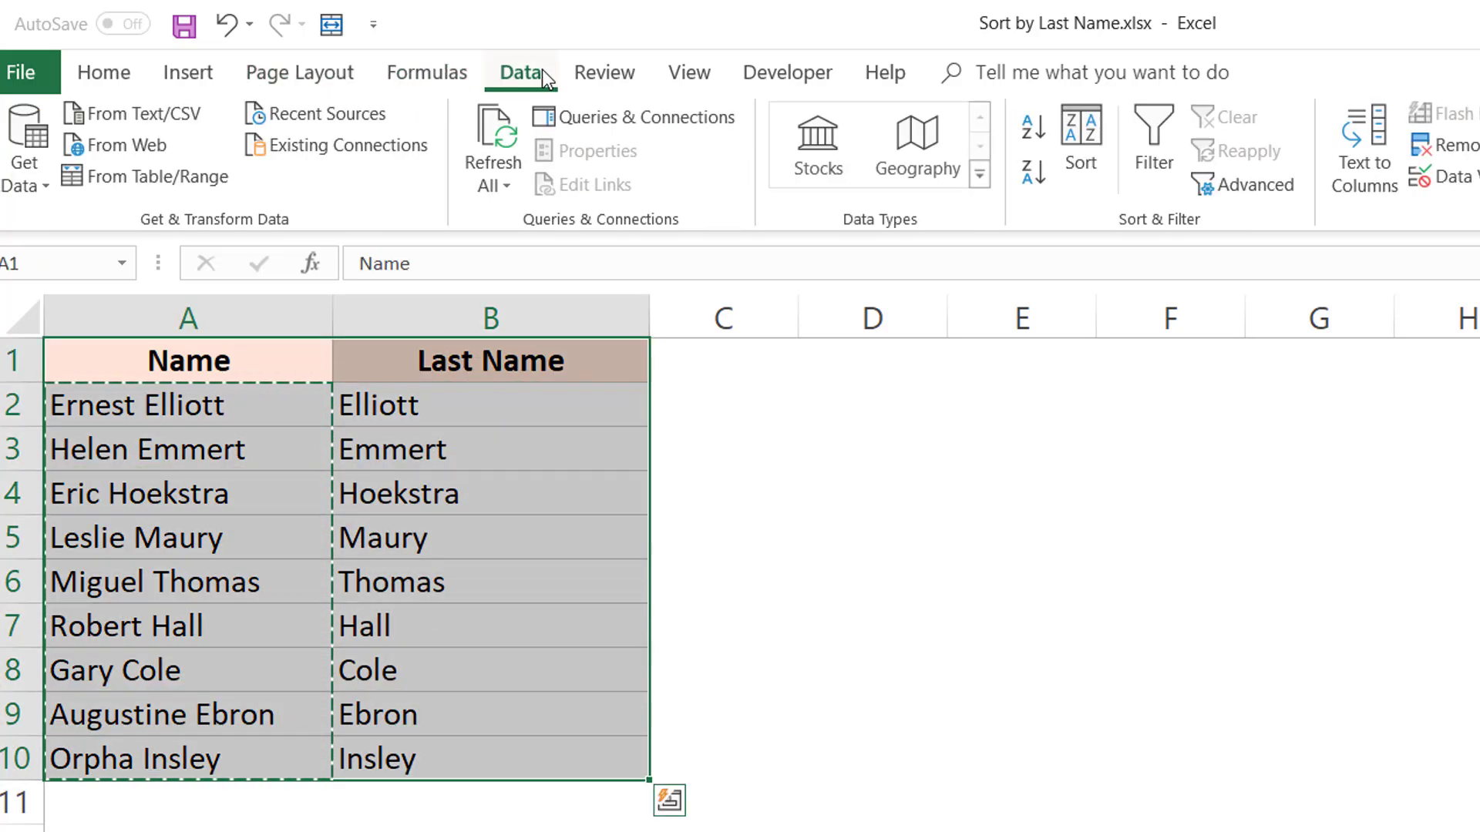
left_click(1100, 131)
left_click_drag(933, 455, 1052, 340)
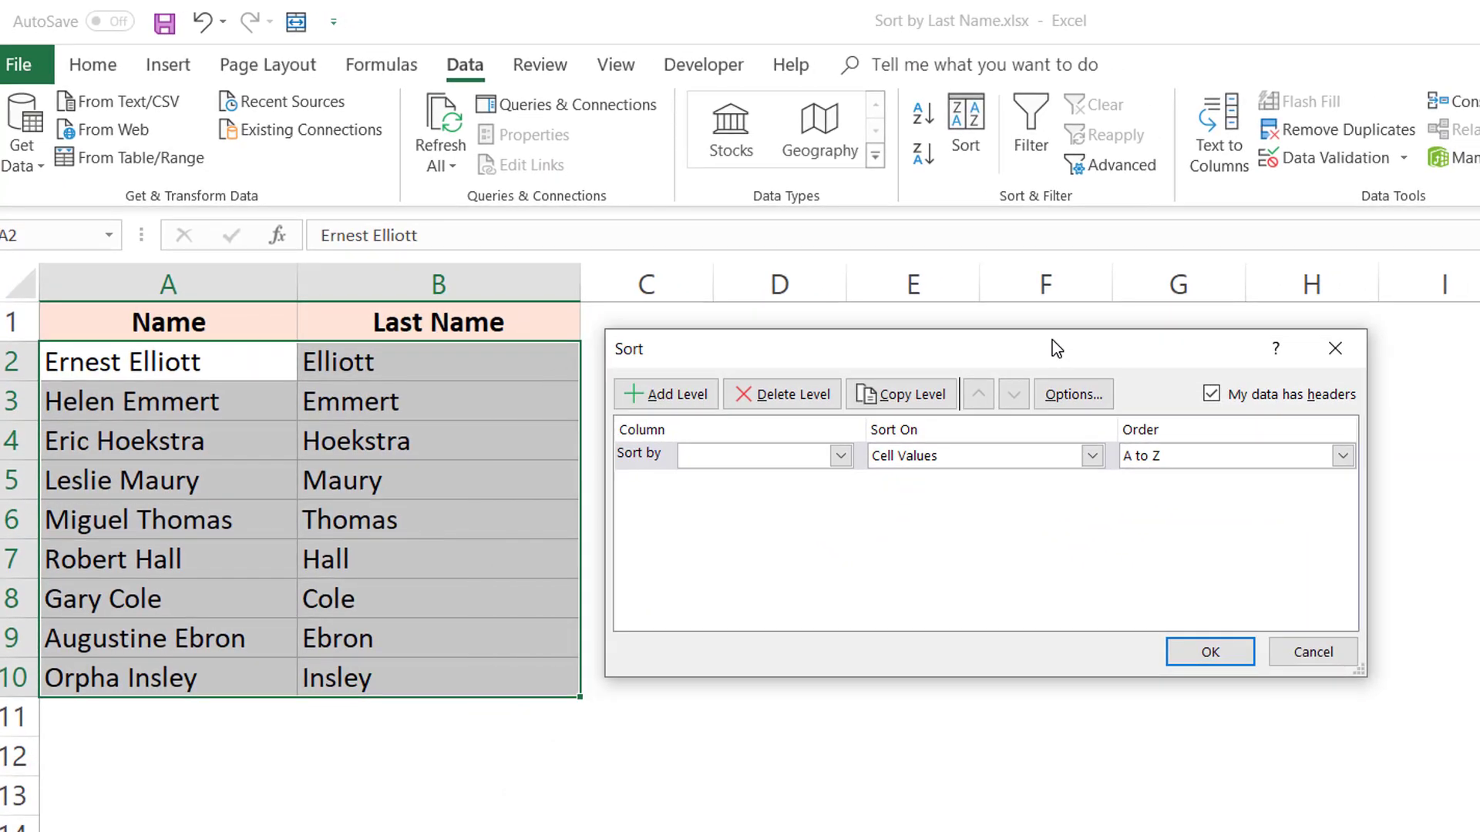
left_click(839, 459)
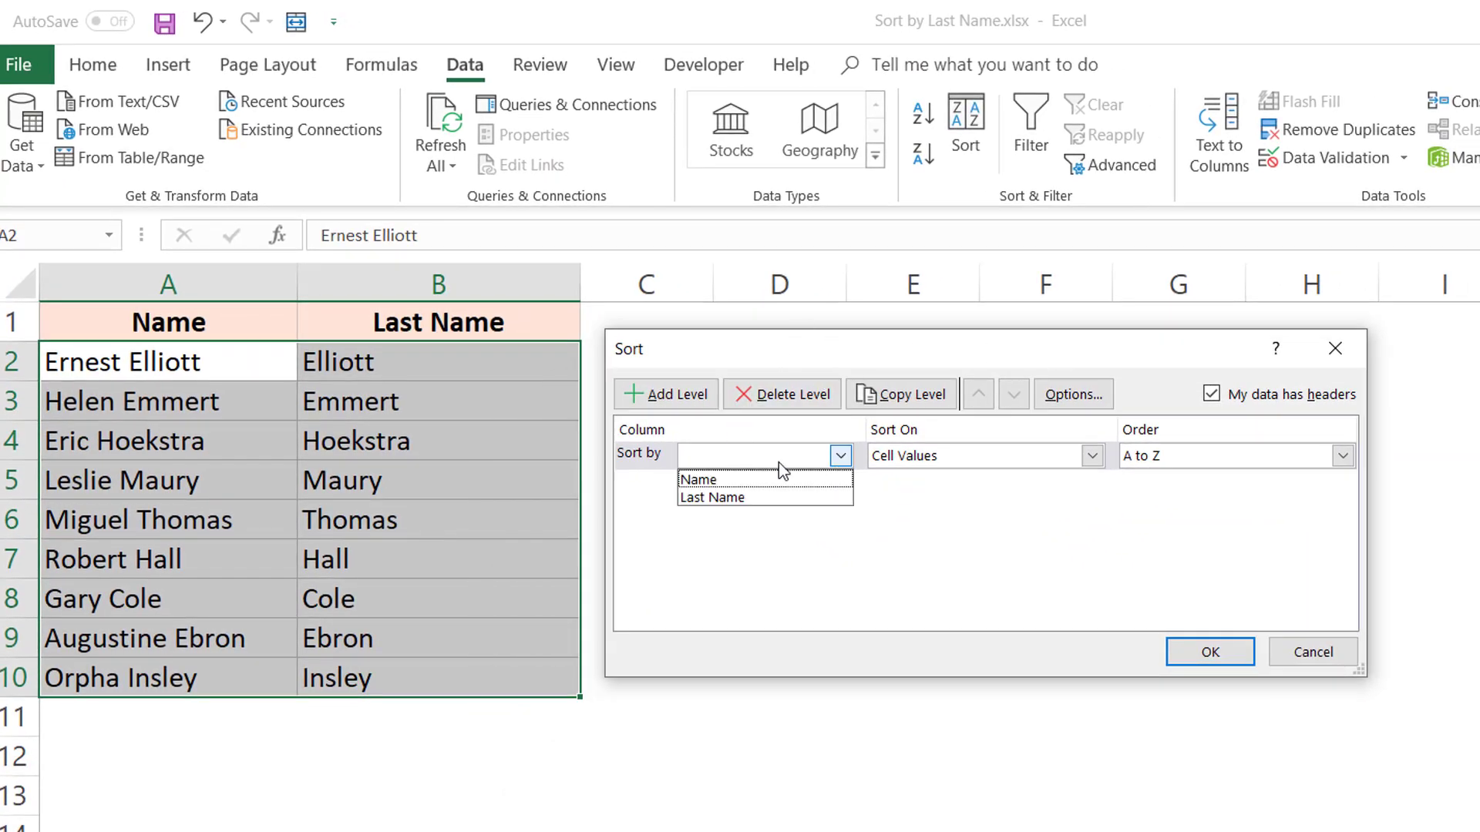
left_click(710, 496)
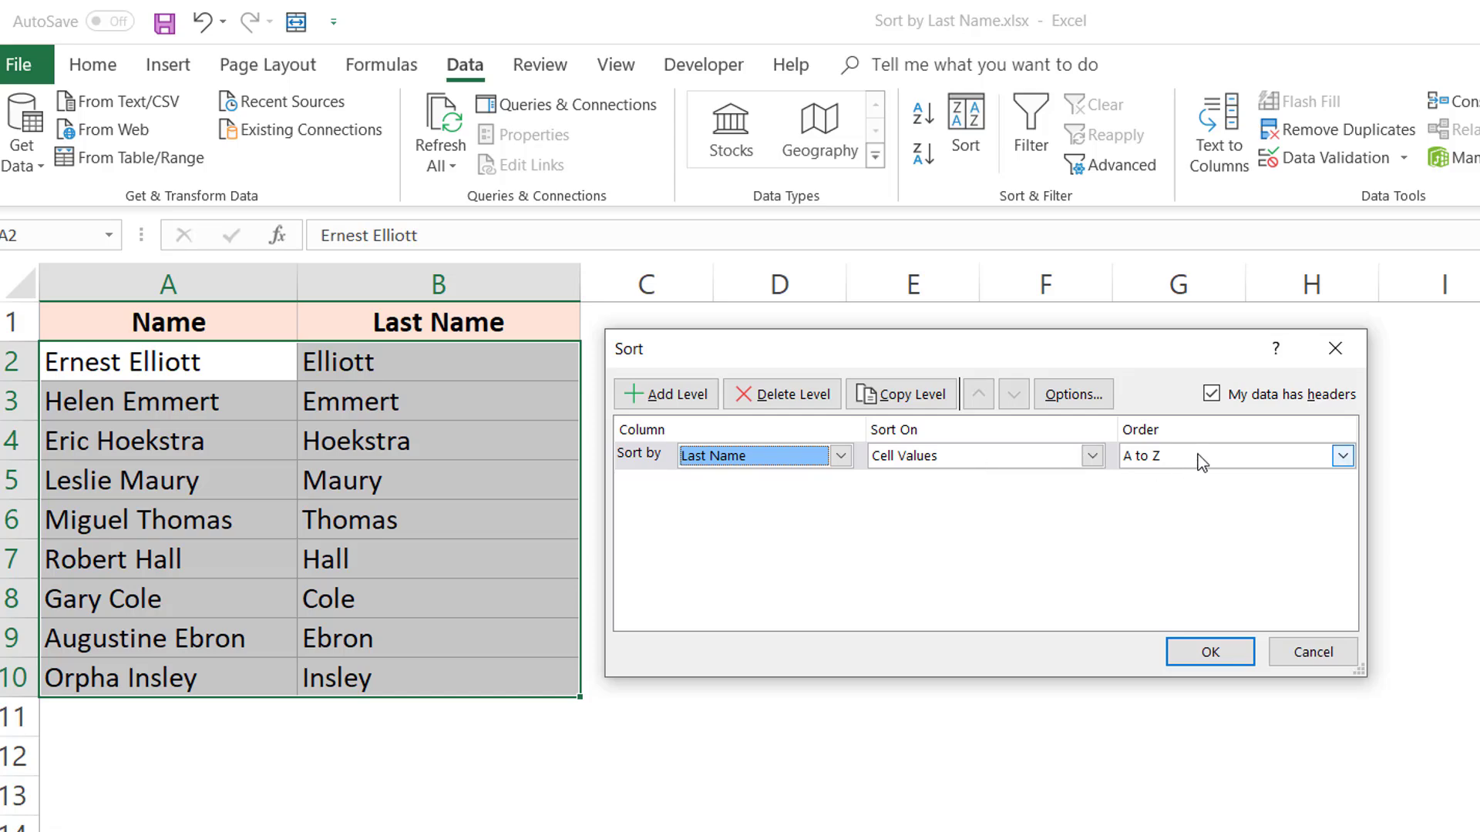
left_click(1208, 654)
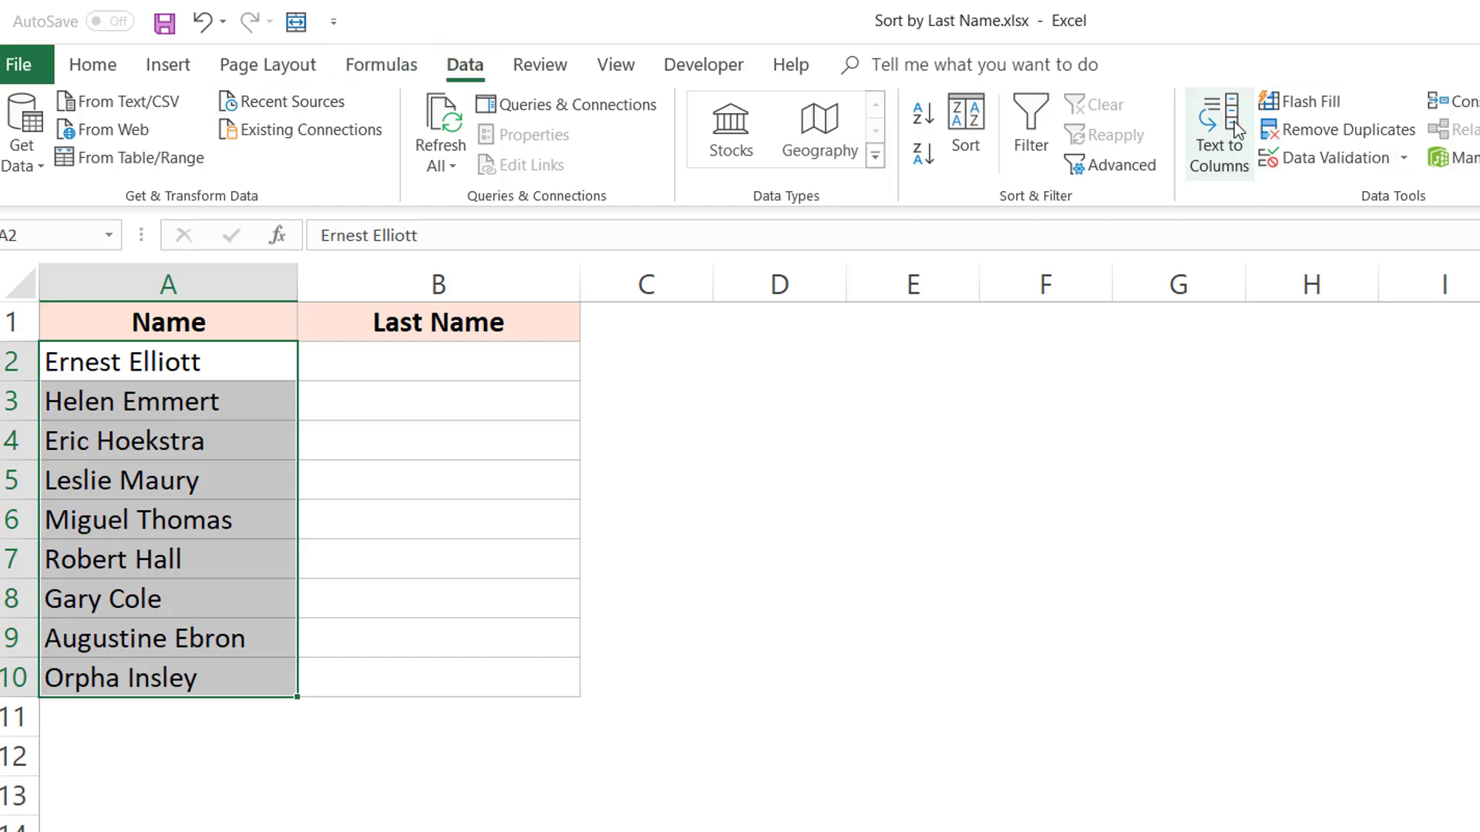
- Set up Text to Columns for the names in A2:A10 as delimited data with Space as the only delimiter
left_click(1234, 146)
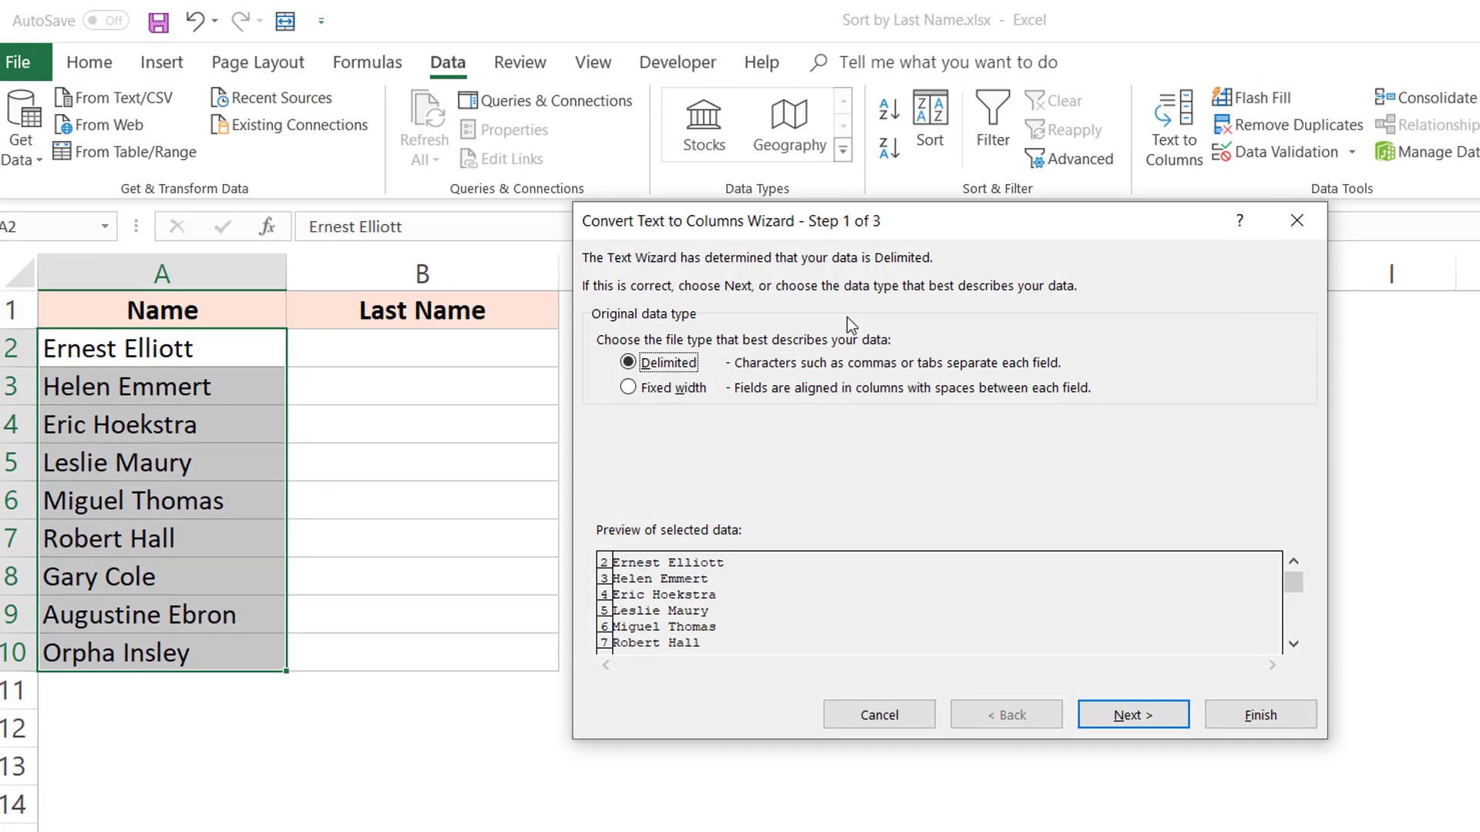
left_click_drag(866, 280, 851, 313)
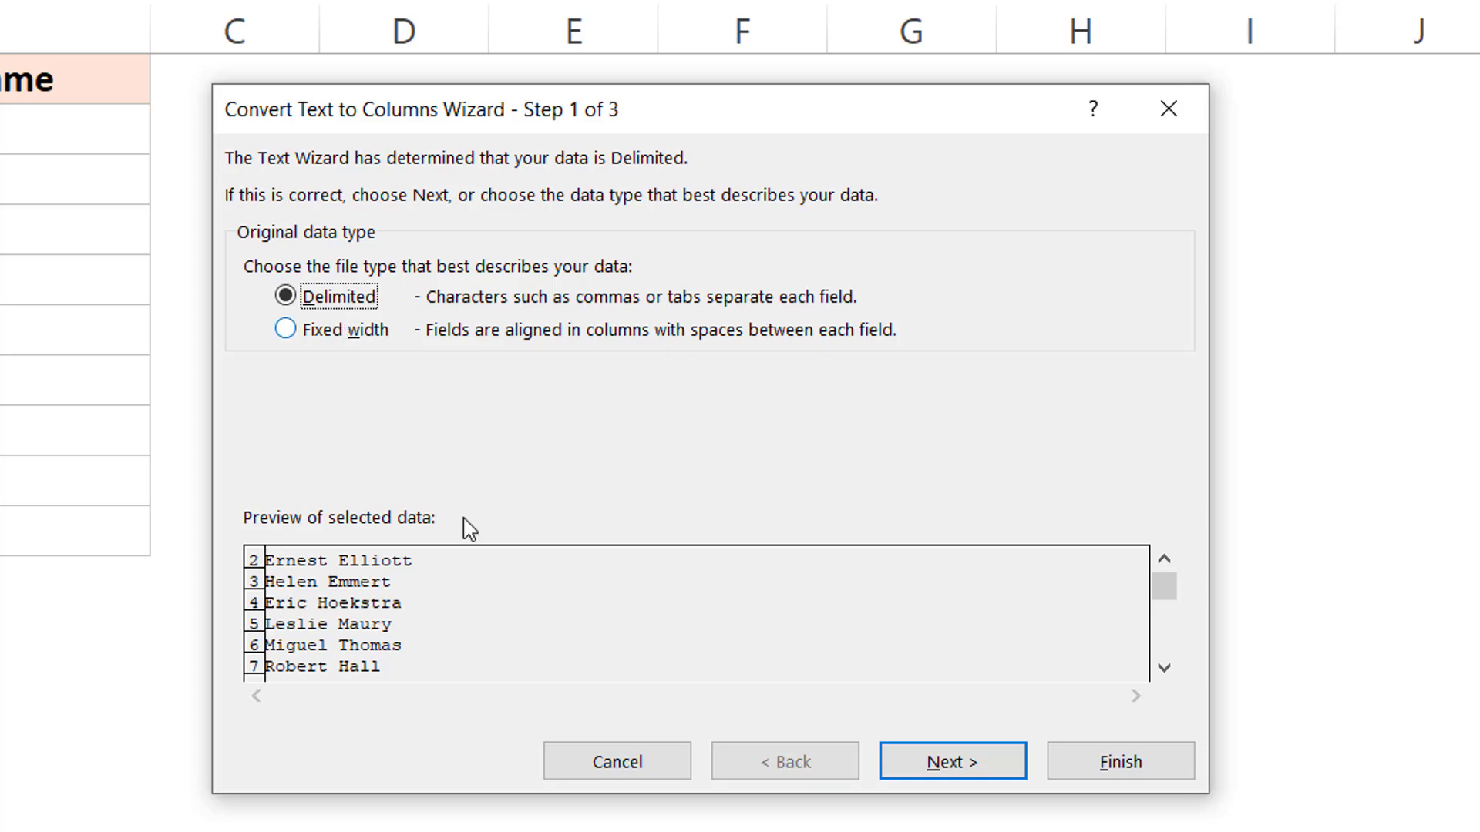
left_click(918, 764)
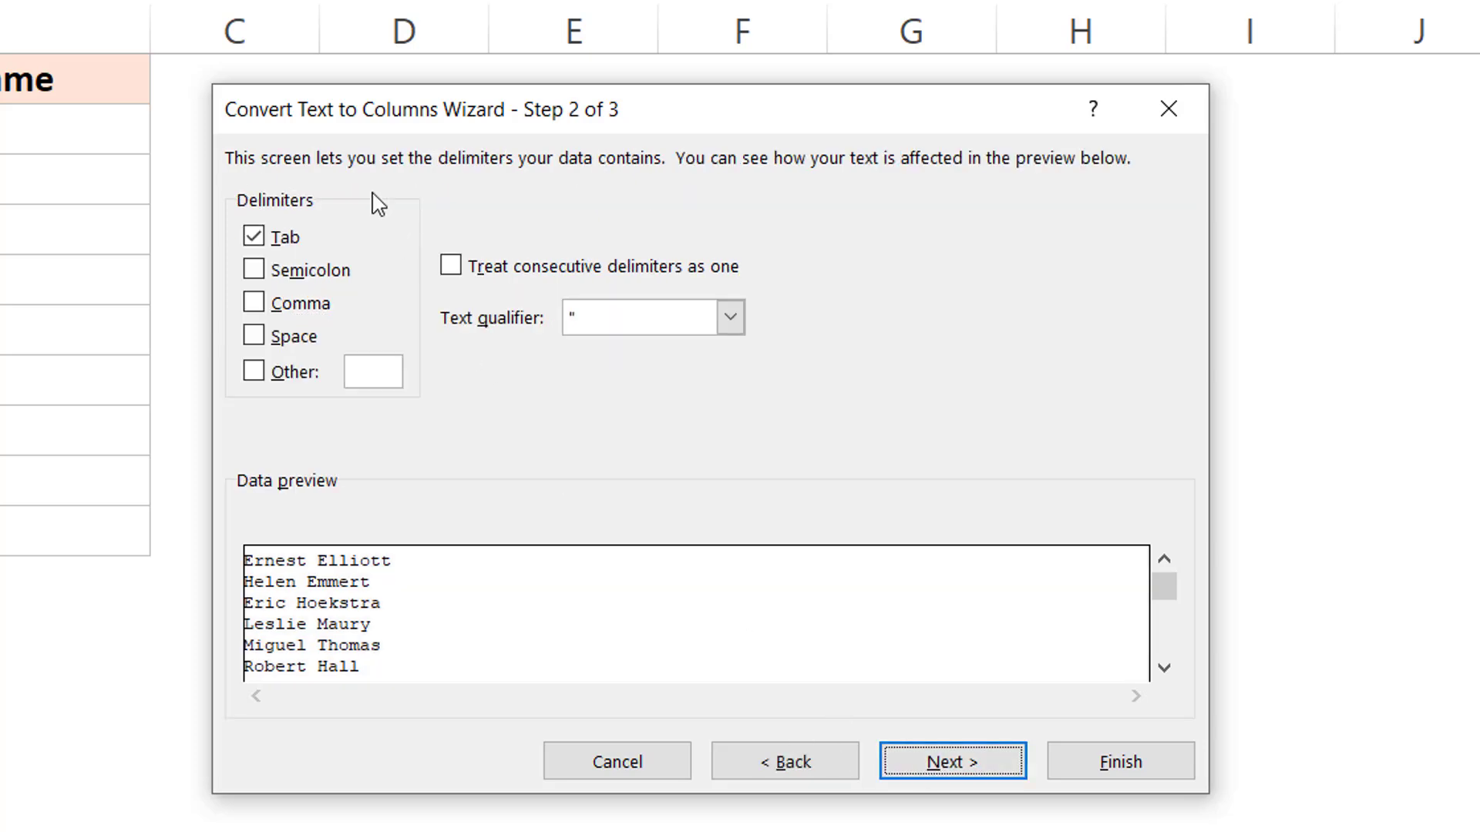
left_click(282, 234)
left_click(297, 341)
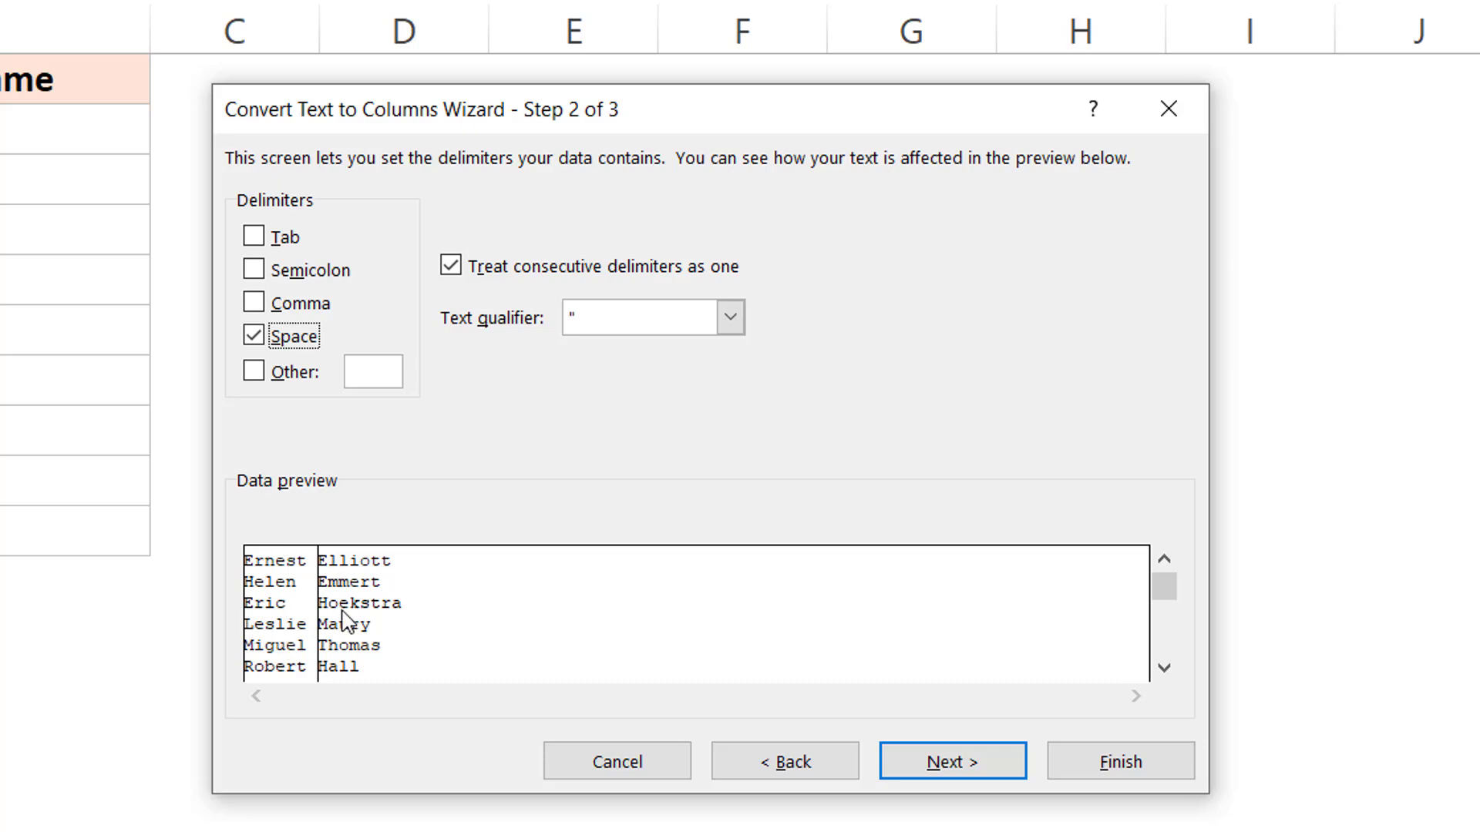
left_click(945, 765)
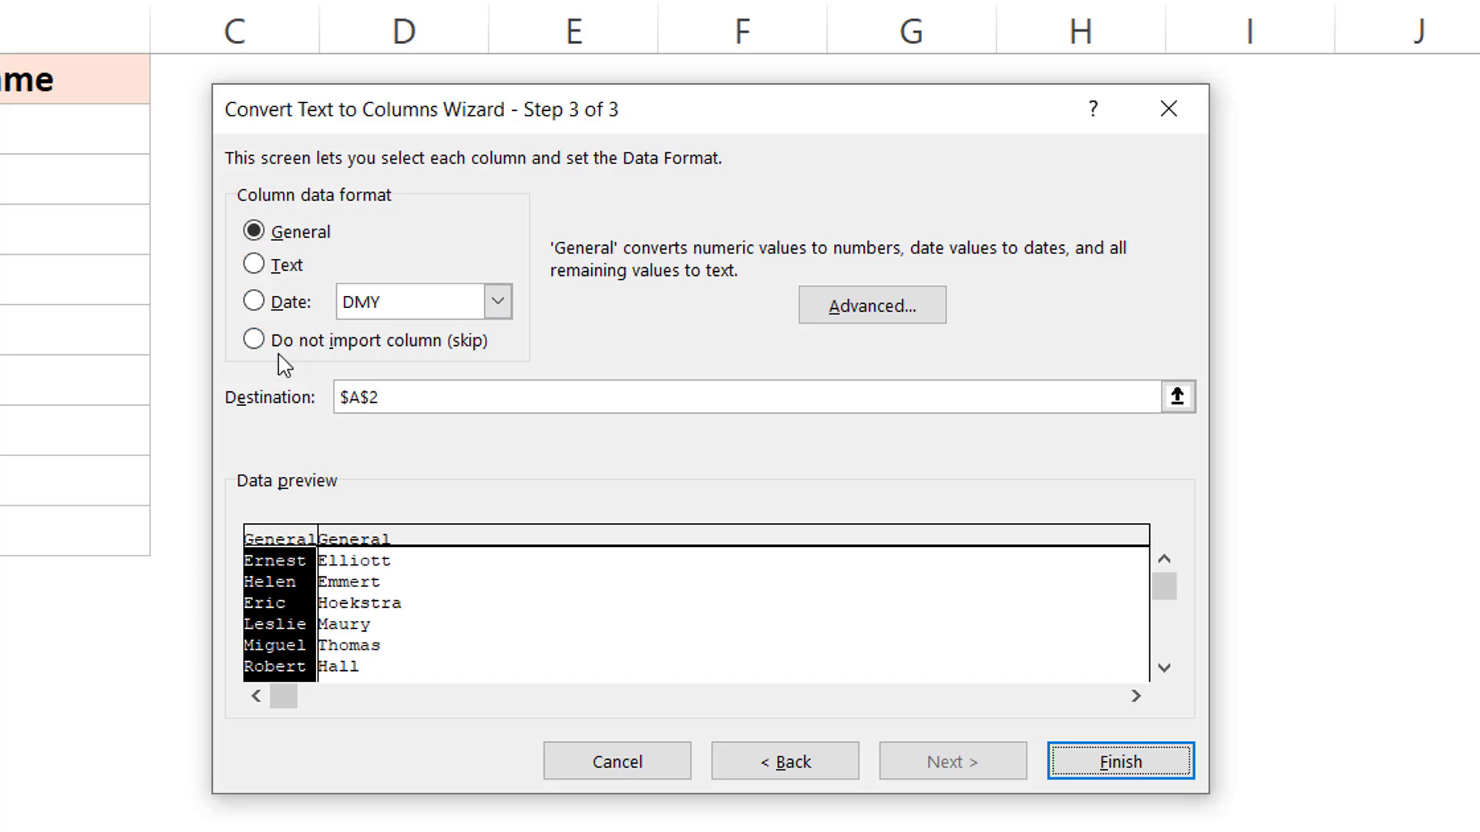
- Skip importing the first-name column, set the destination to B2 and finish the text conversion
left_click(257, 344)
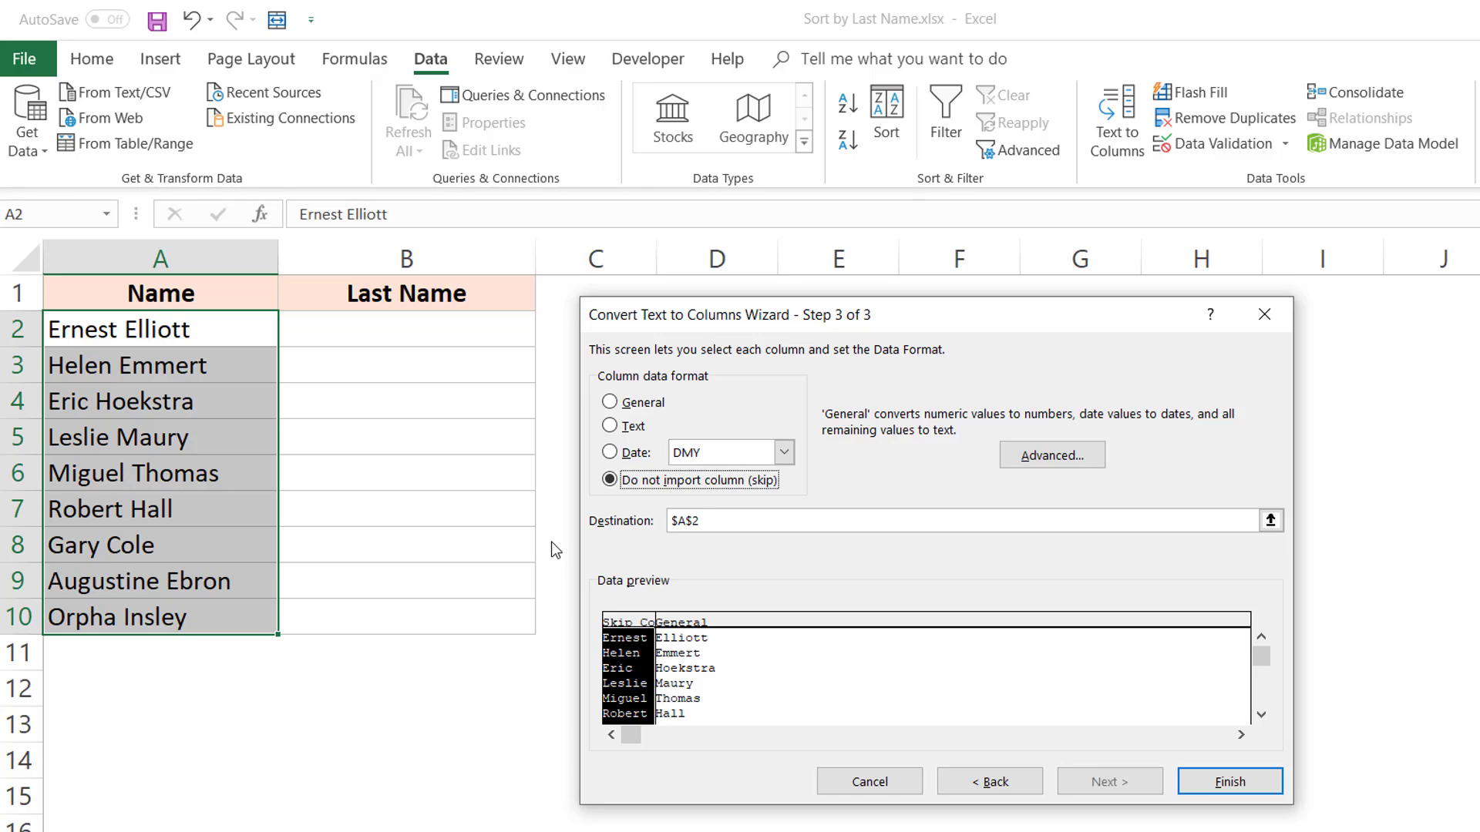
left_click(1270, 521)
left_click(396, 327)
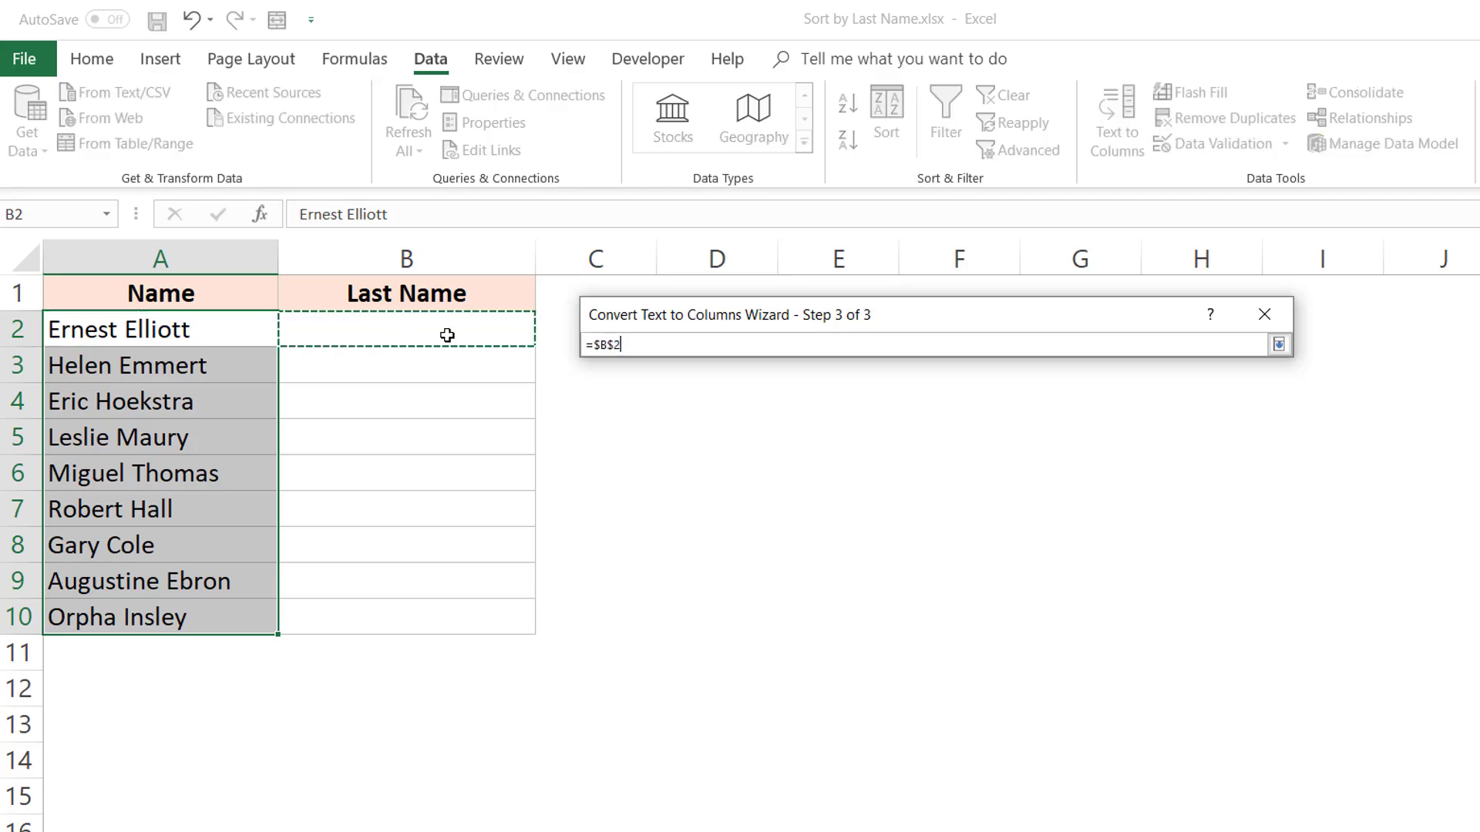
left_click(1279, 344)
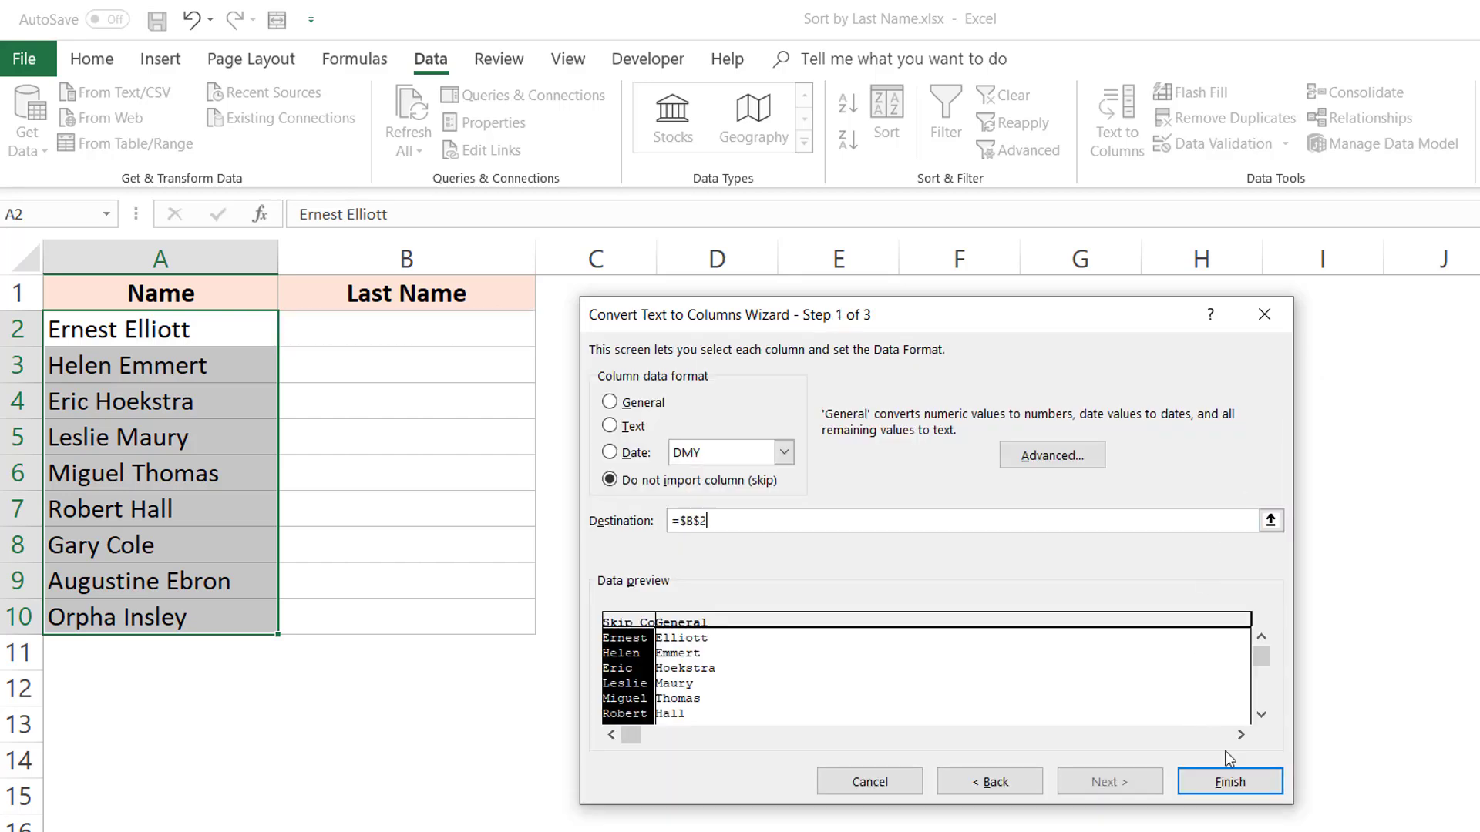
left_click(1230, 782)
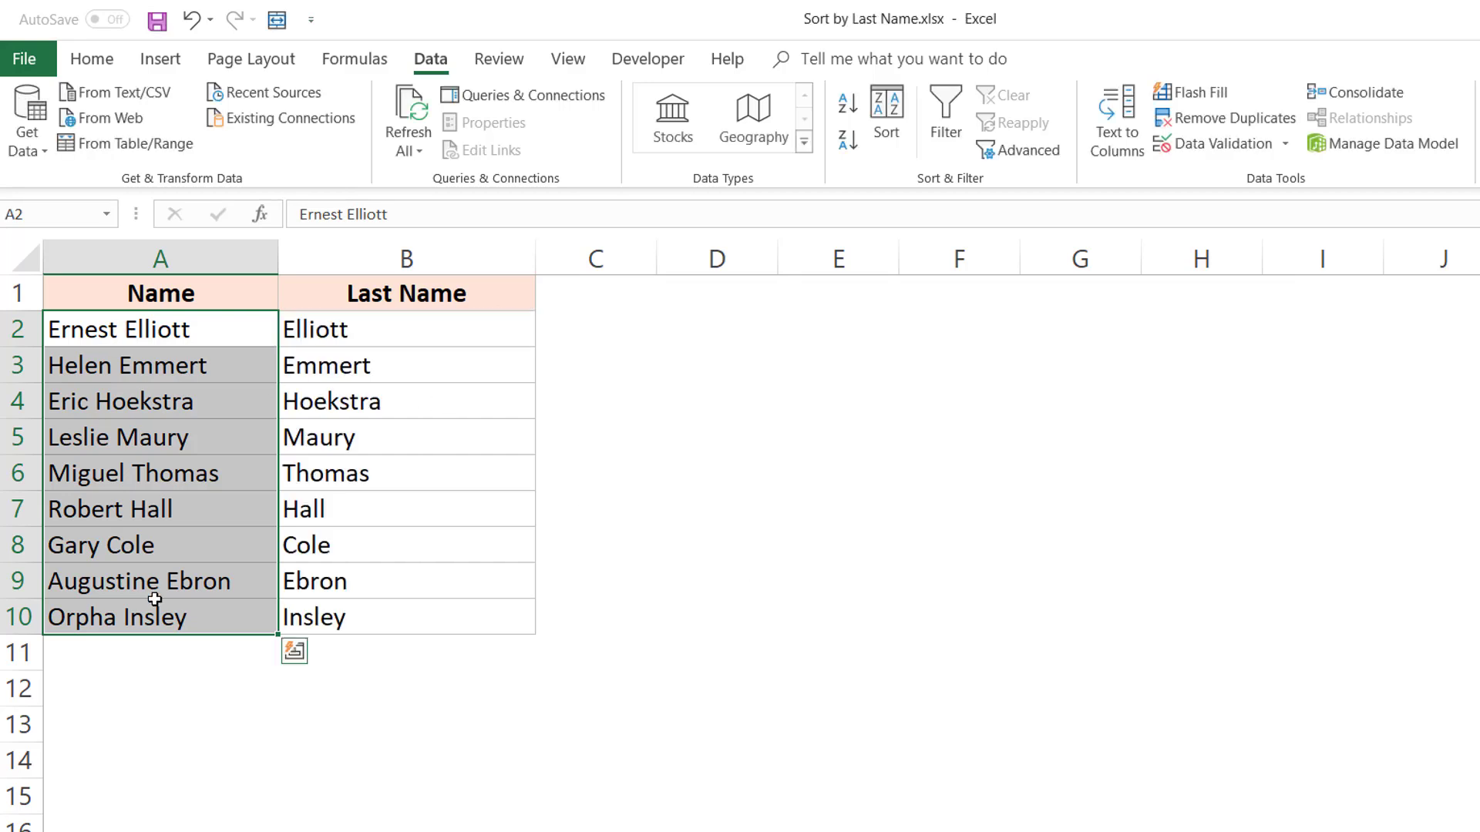
- Sort the range A1:B10 by Last Name on cell values in A to Z order
left_click_drag(224, 294, 448, 627)
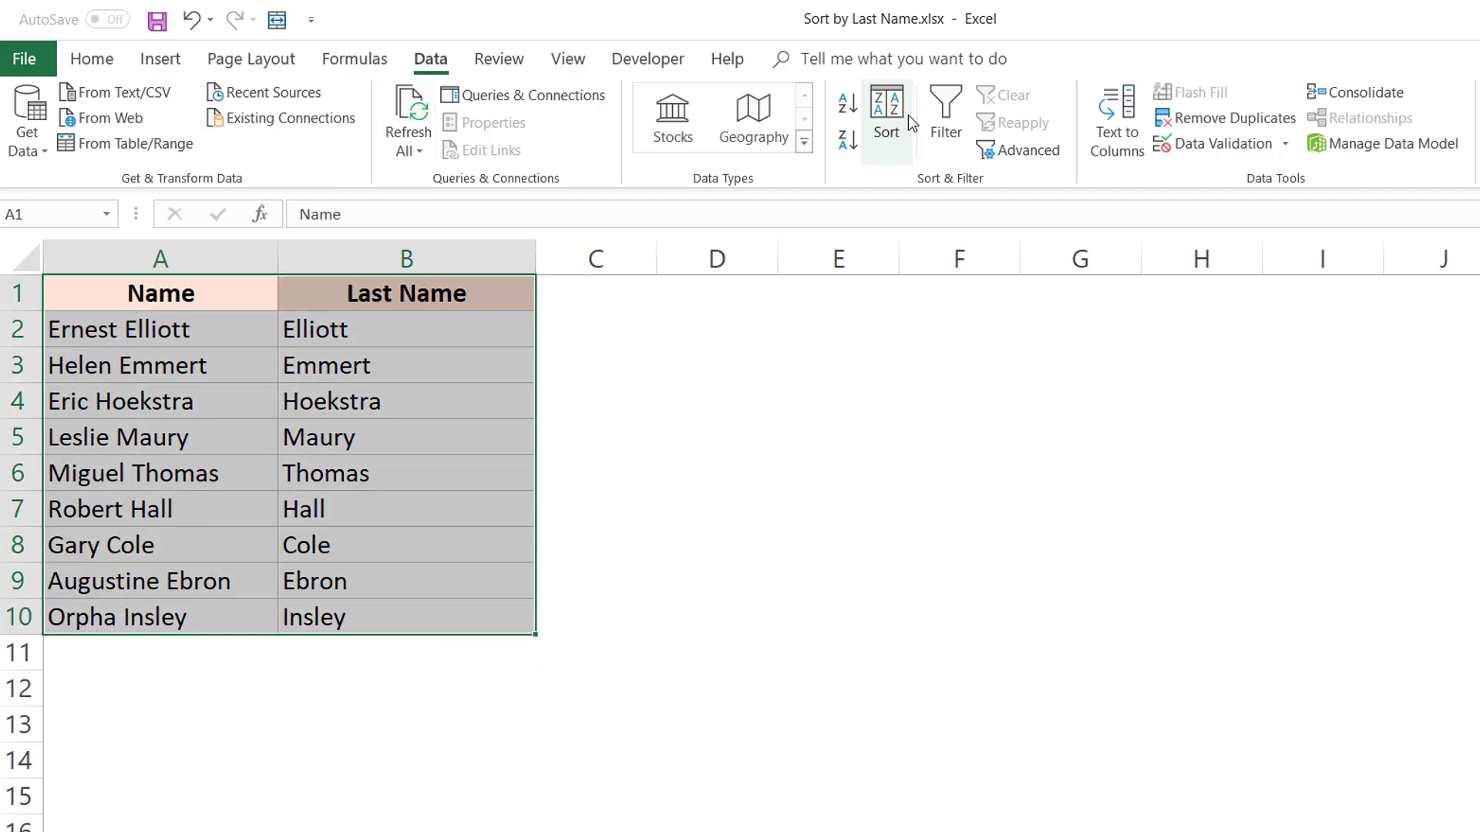
left_click(887, 116)
left_click(734, 521)
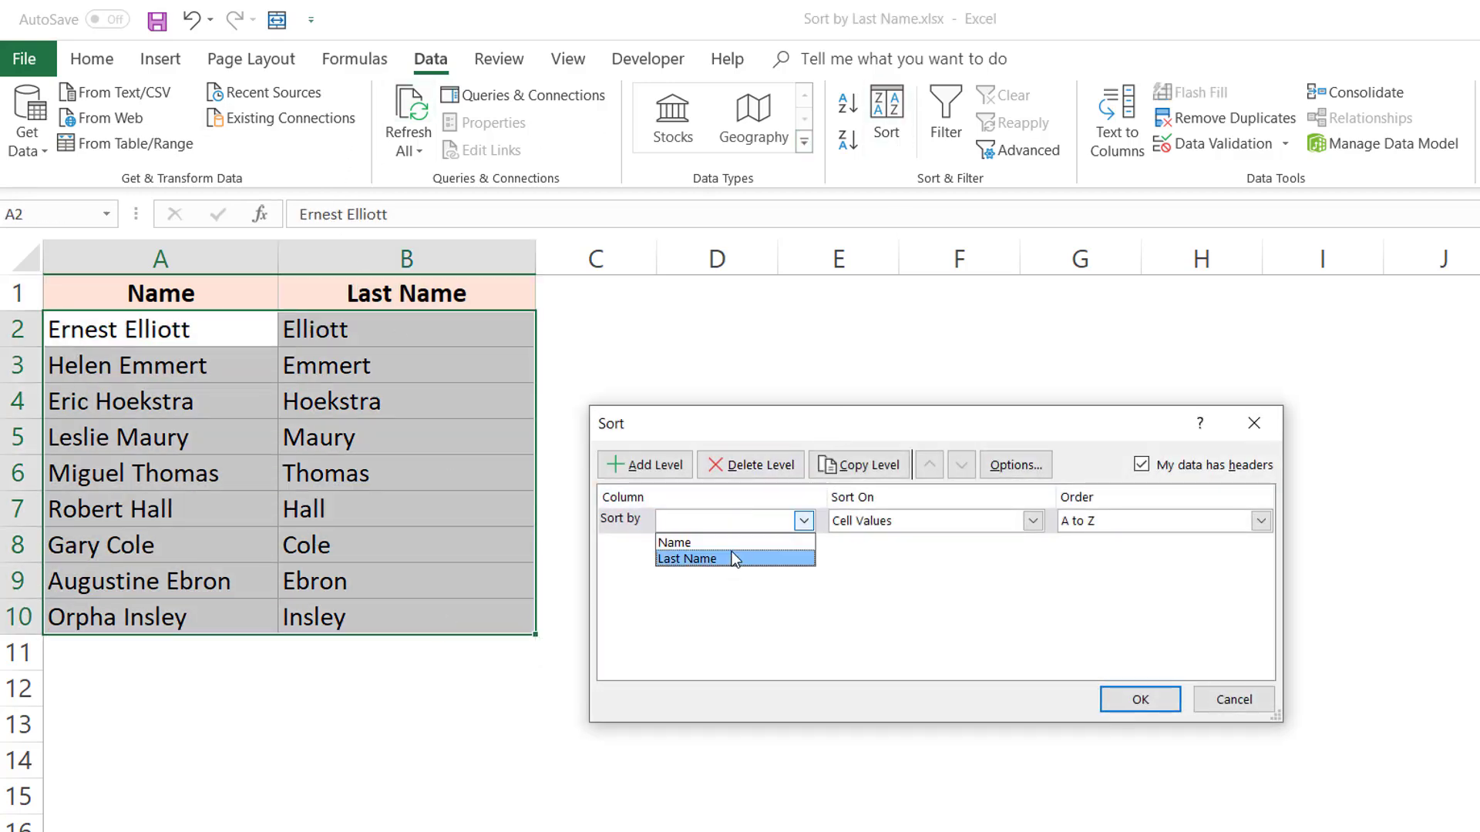
left_click(733, 559)
left_click(1140, 700)
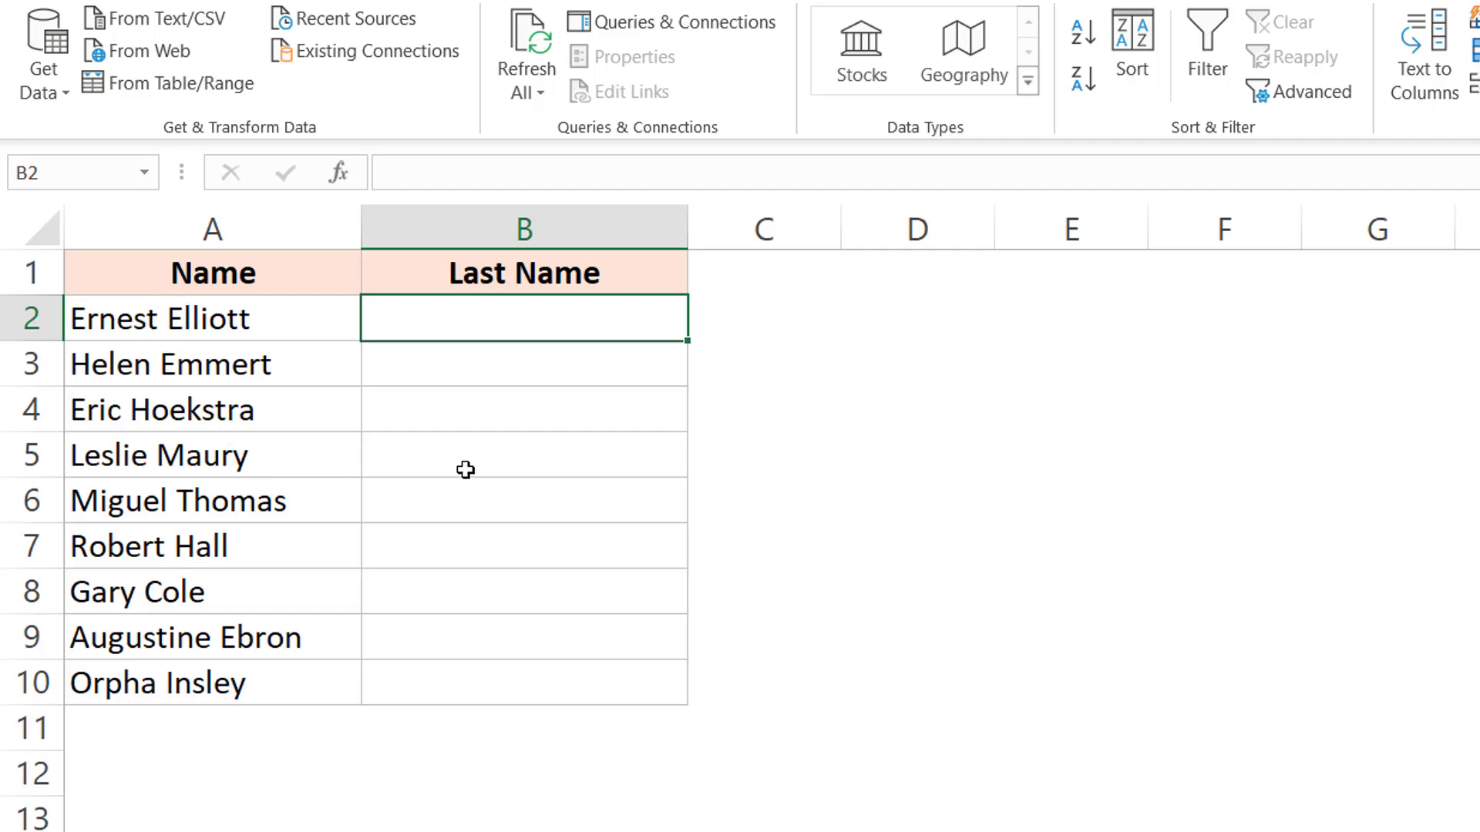
- Enter =FIND(" ",A2) in B2 to locate the space and fill the formula down to B10
type("=find")
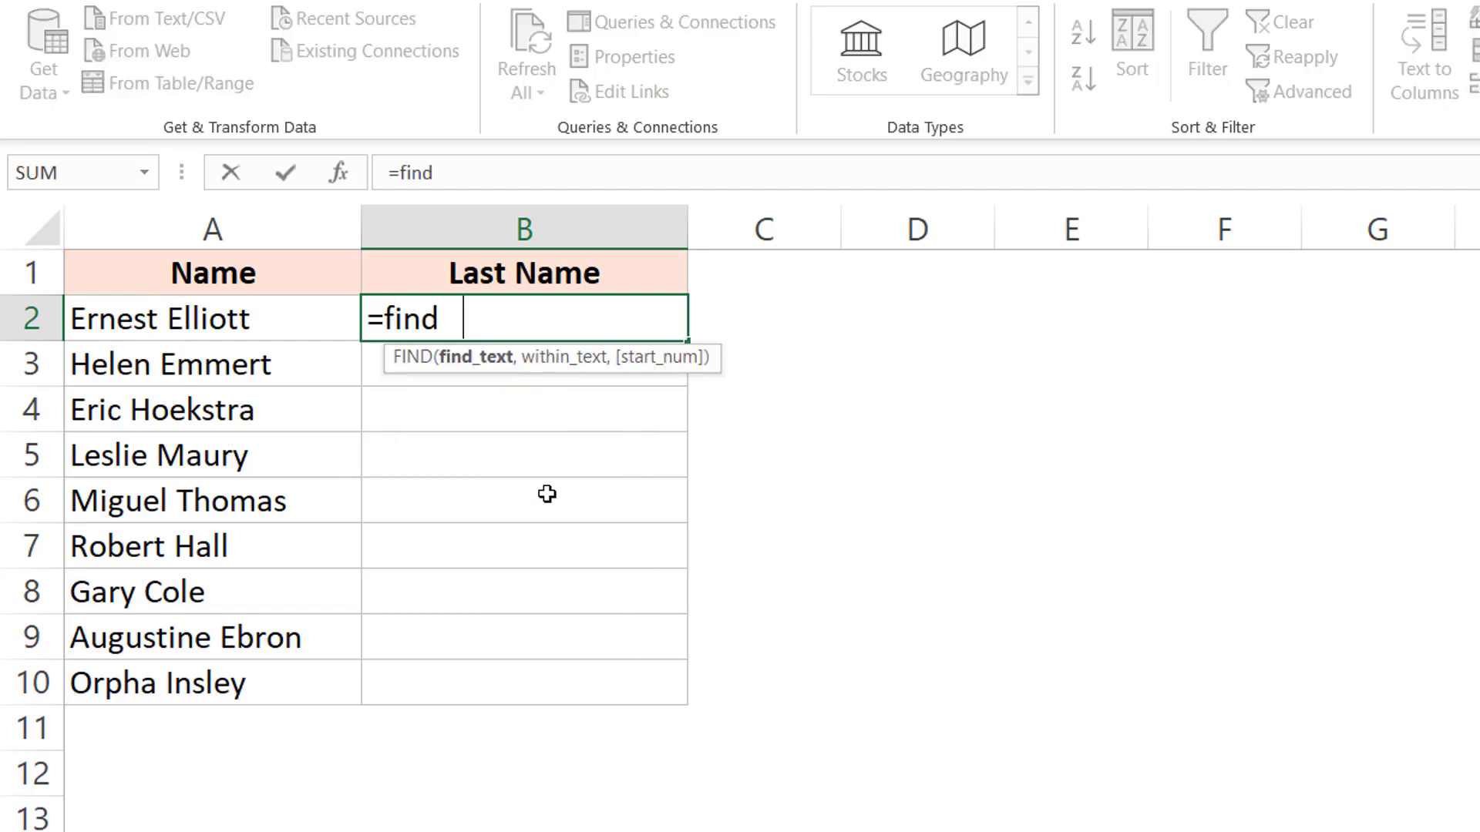
key("Tab")
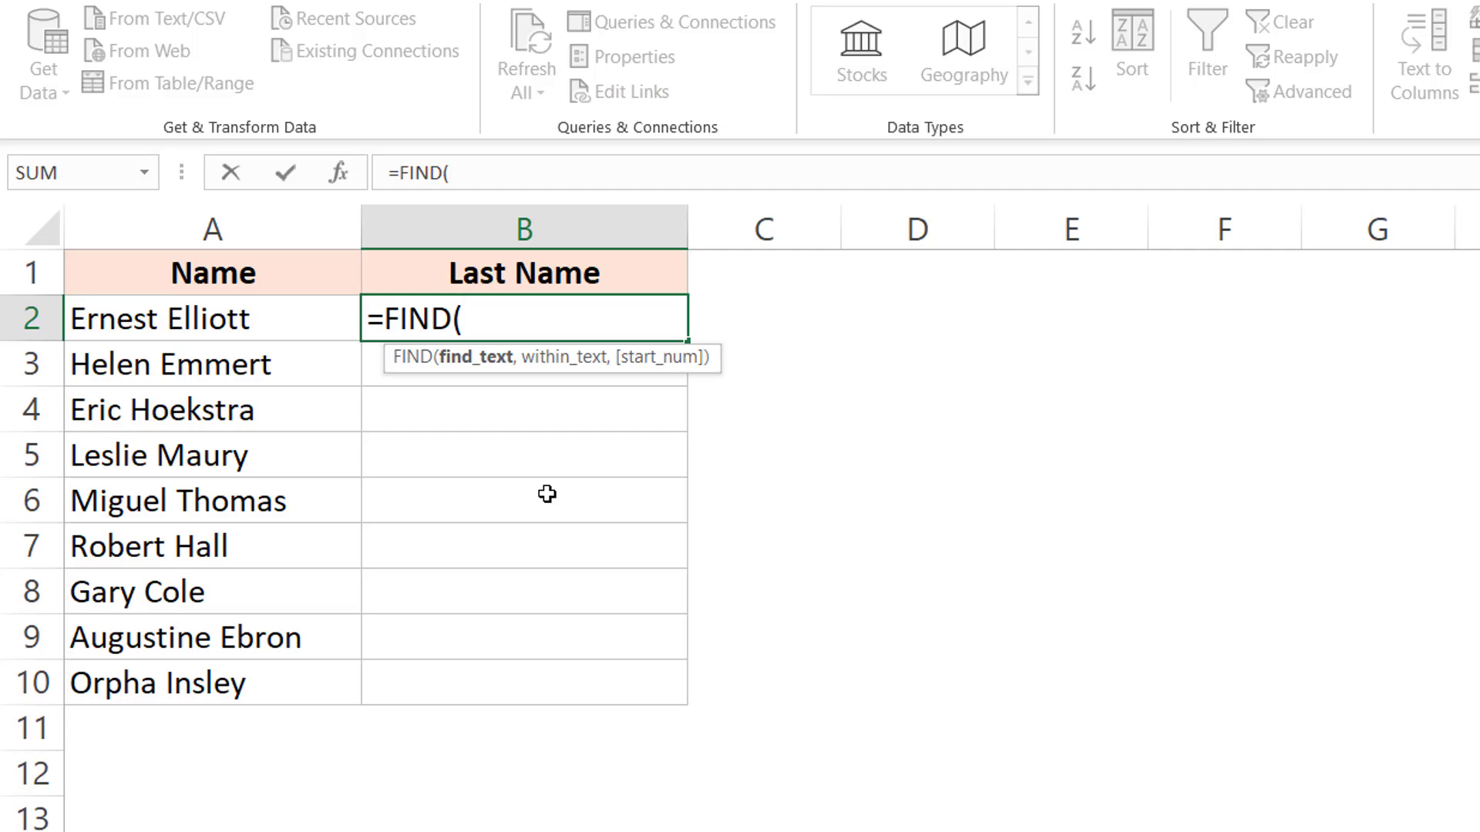
type("\" \",")
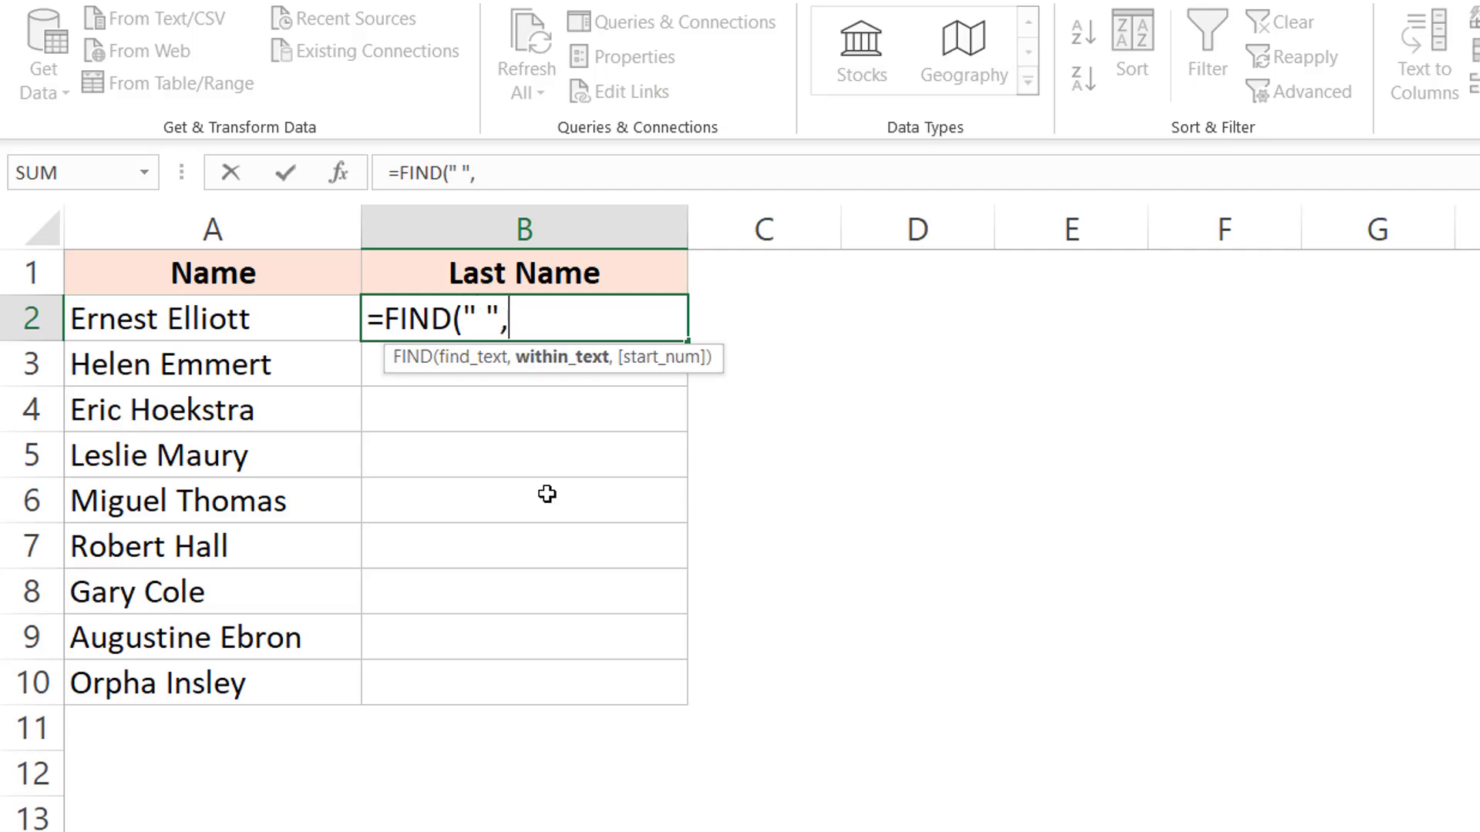
left_click(253, 329)
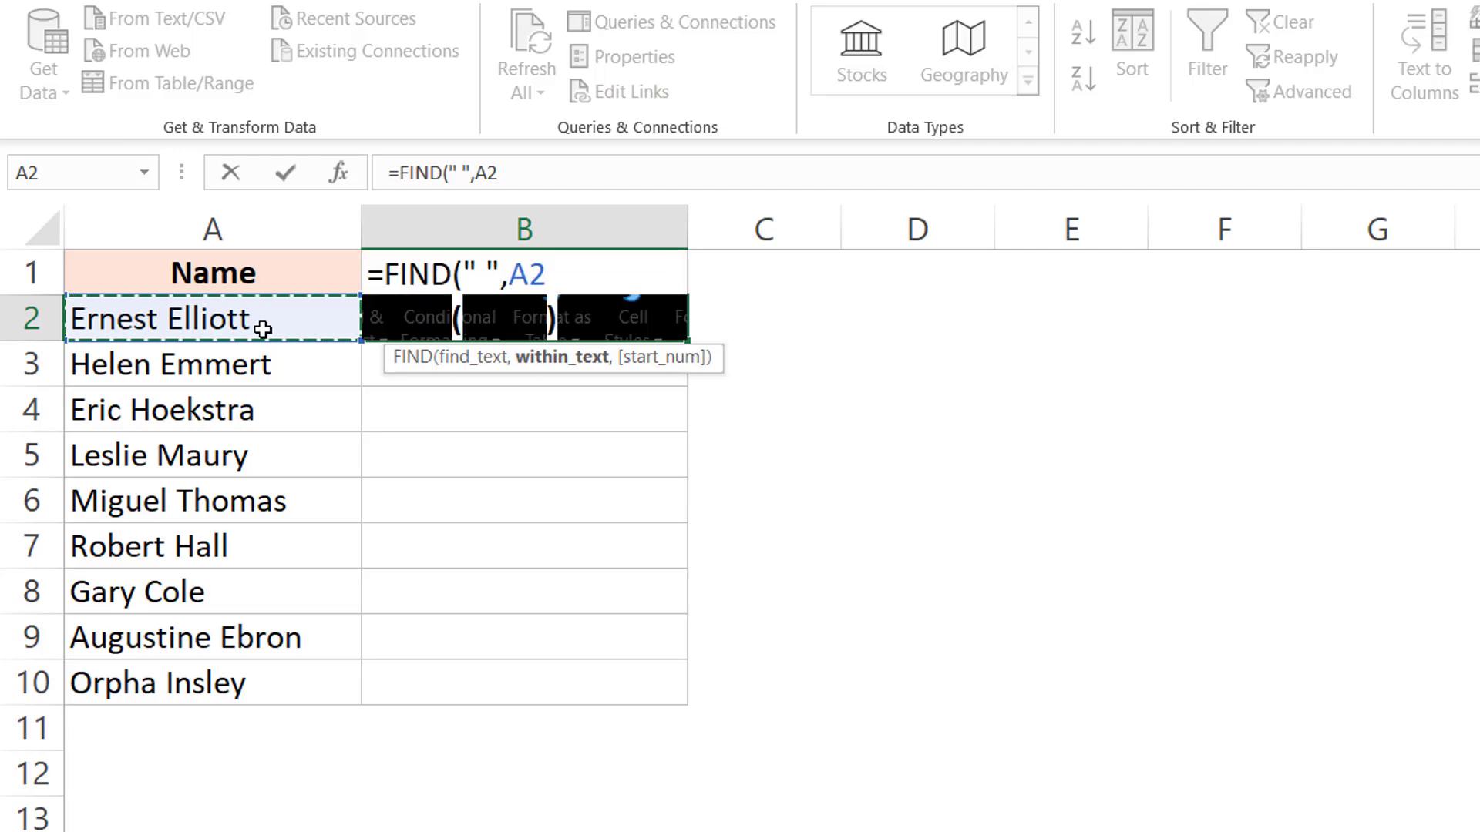
key("Return")
left_click(584, 333)
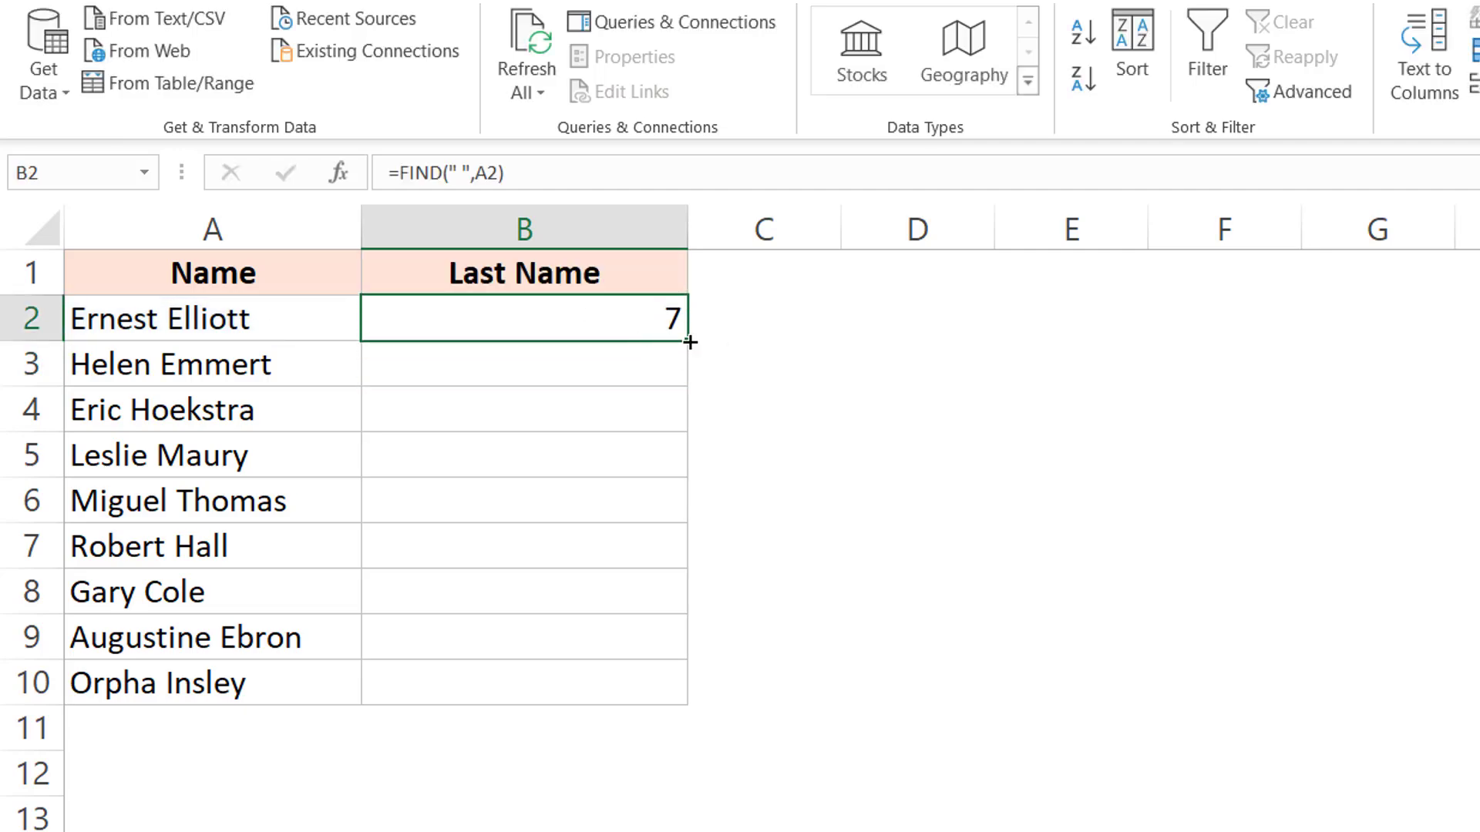
left_click_drag(687, 344, 664, 690)
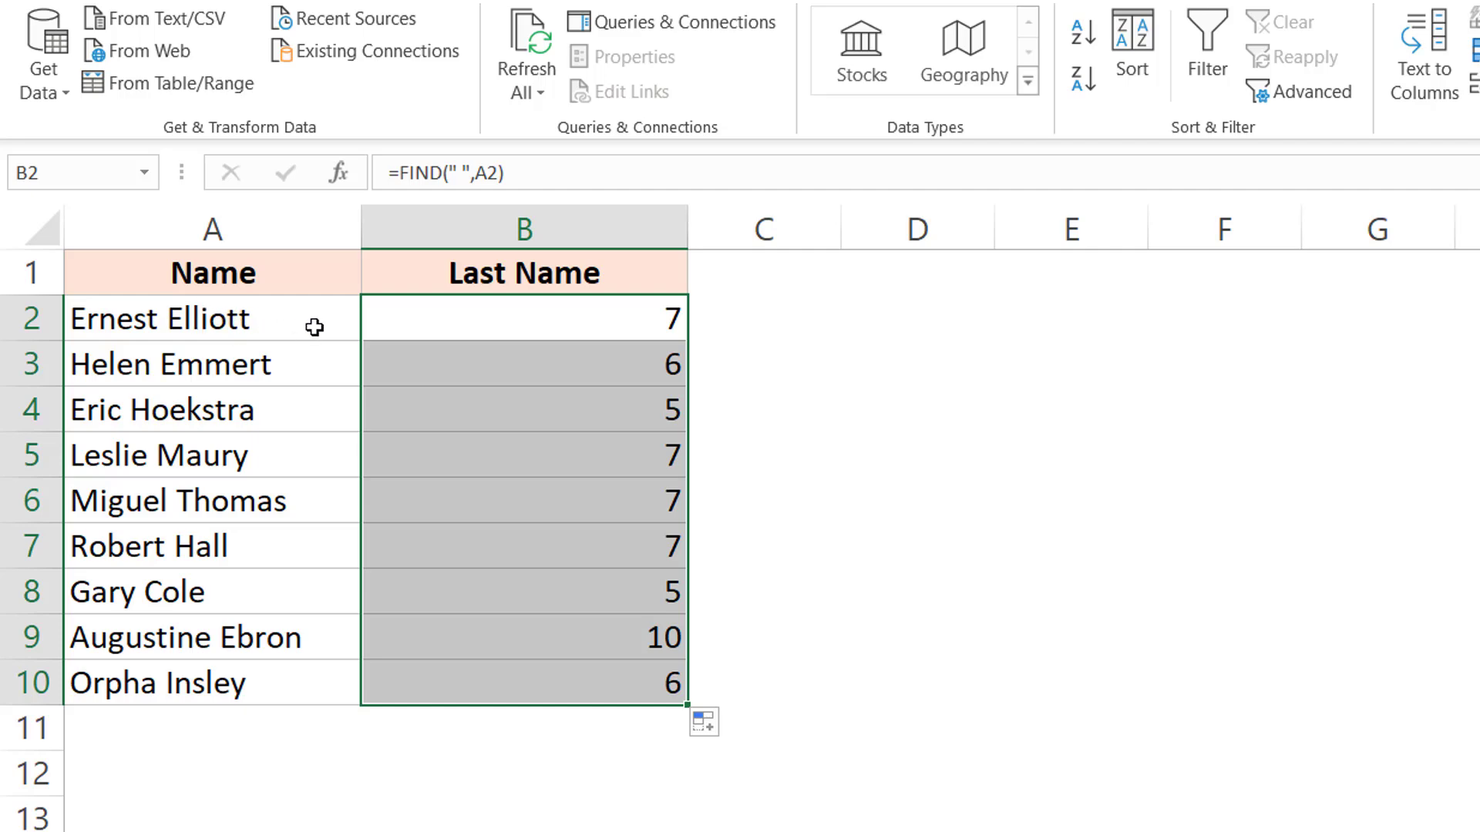
- Change the formula in B2 to =LEN(A2)-FIND(" ",A2) and fill it down to B10
left_click(408, 328)
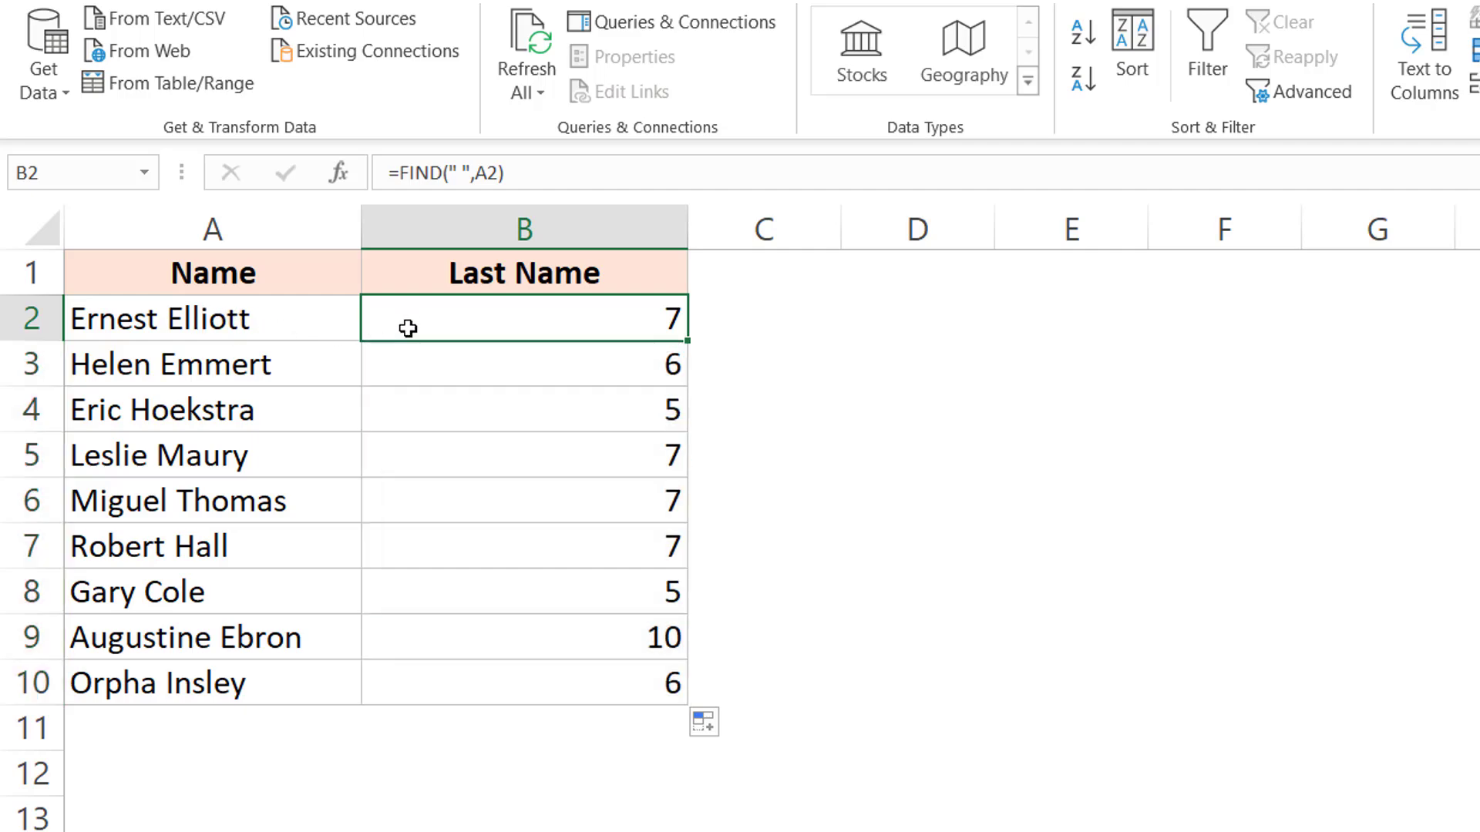
double_click(407, 328)
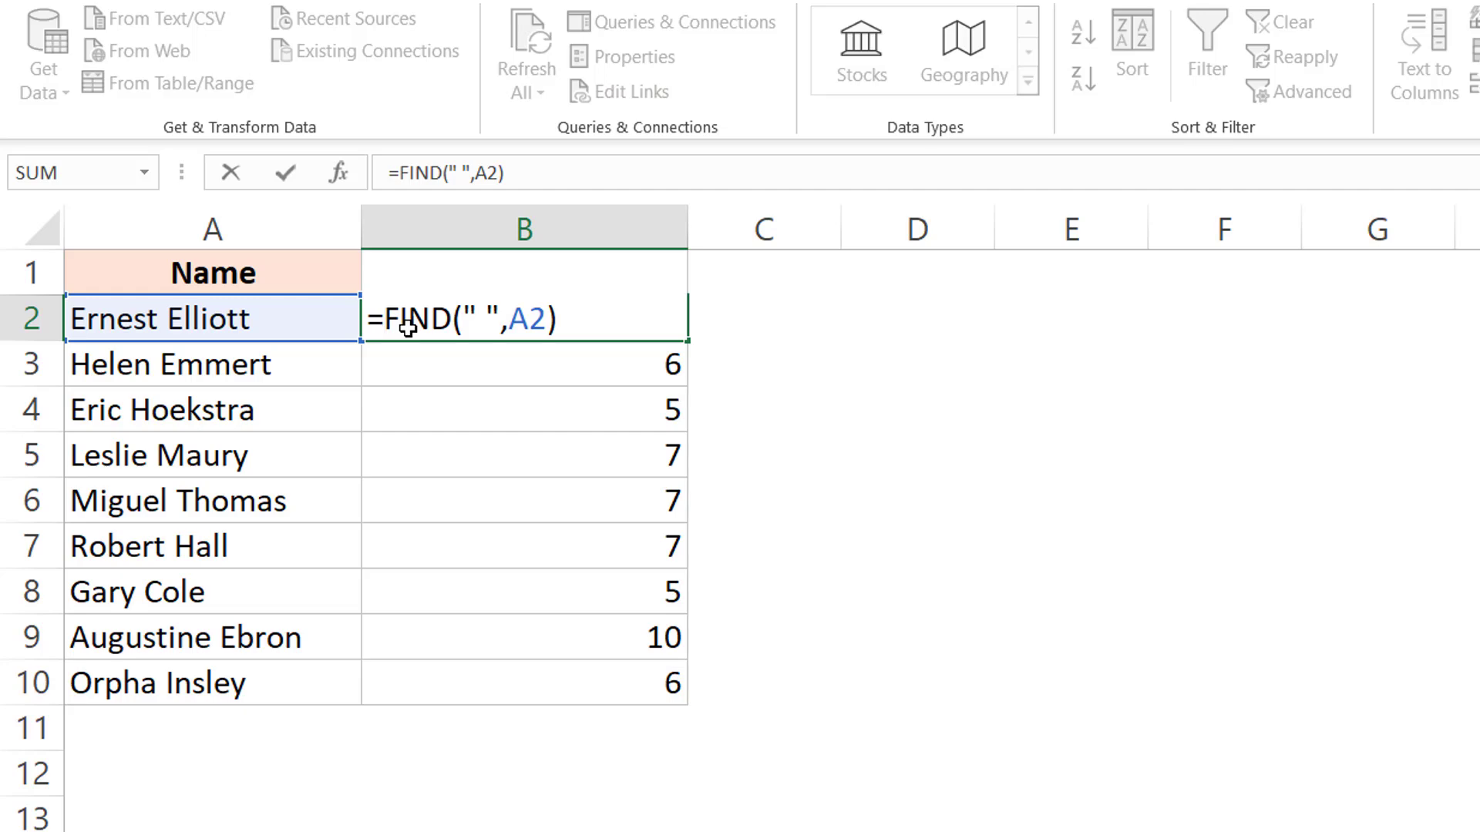
type("Len(")
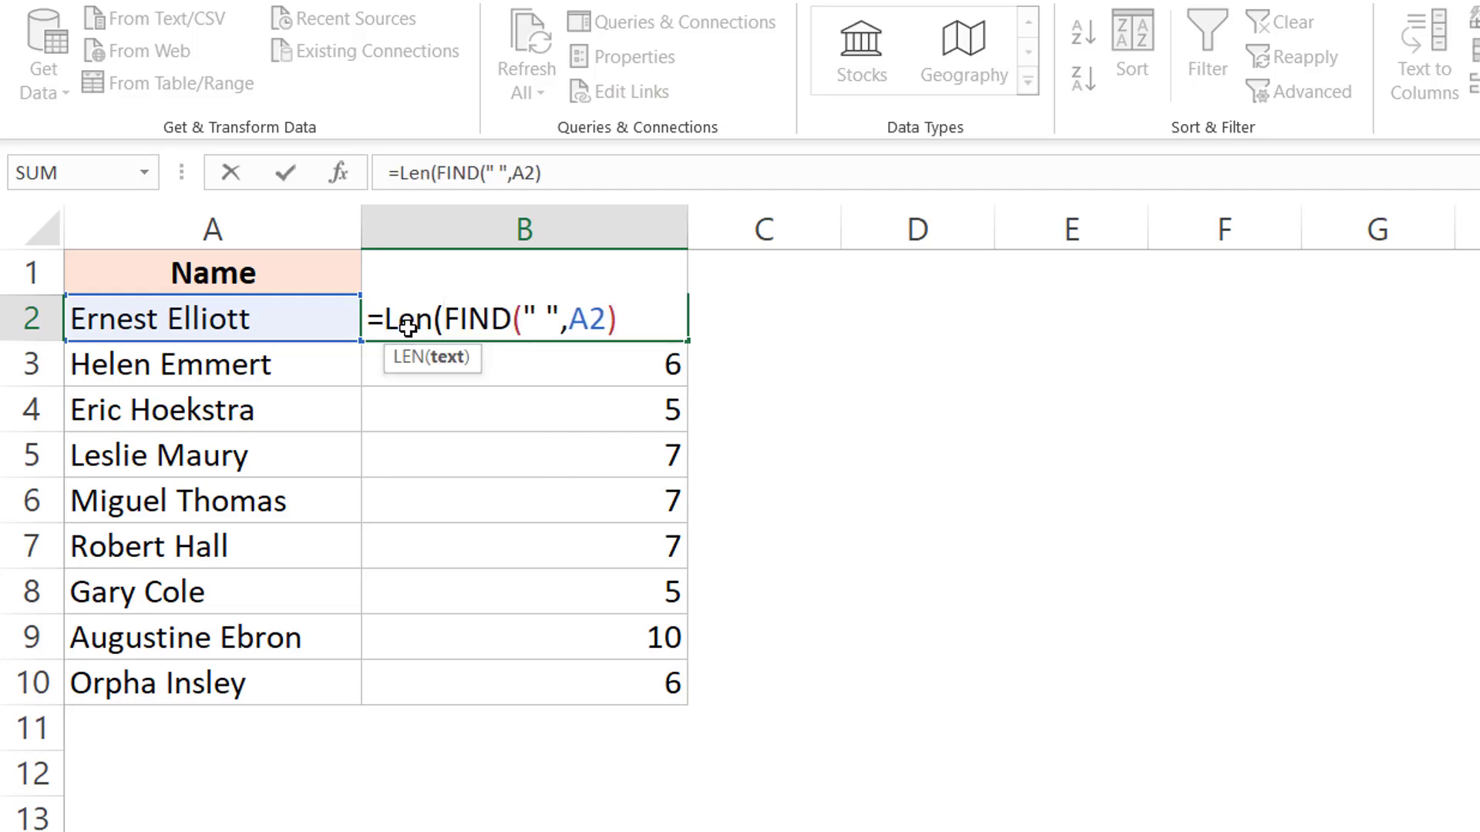
left_click(279, 329)
type(")-")
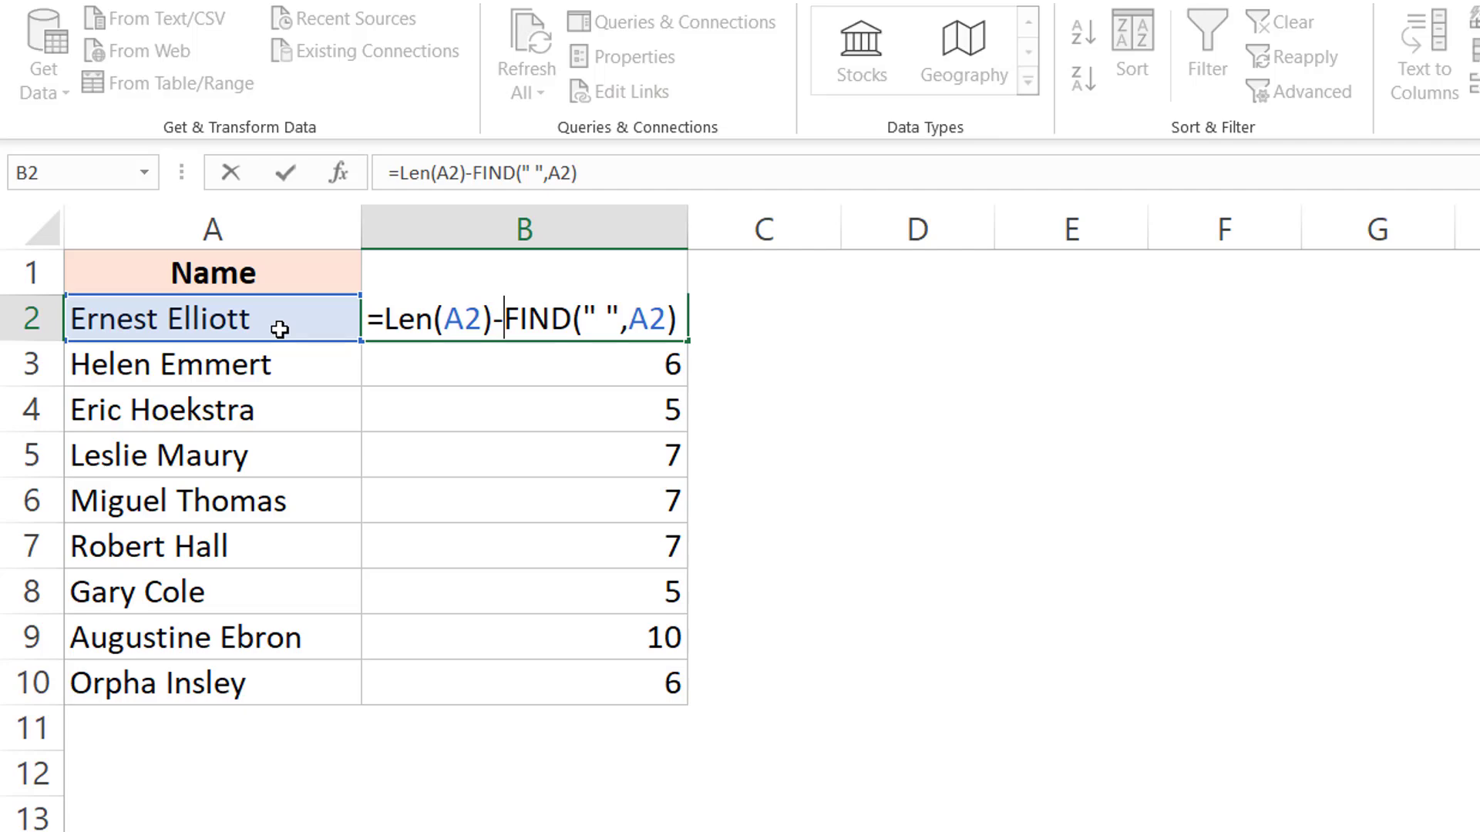
key("Return")
left_click(538, 308)
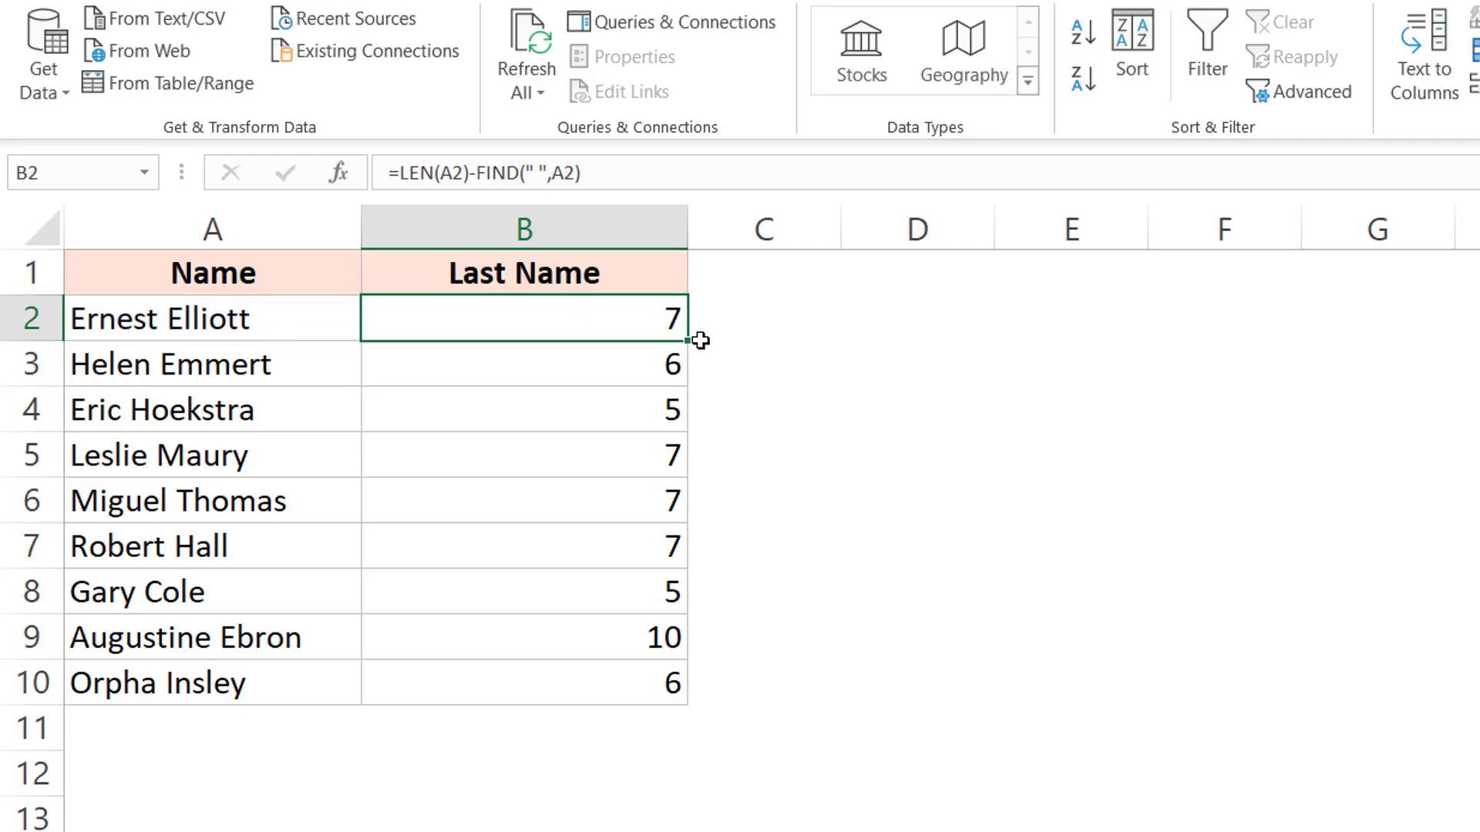
left_click_drag(693, 346, 678, 703)
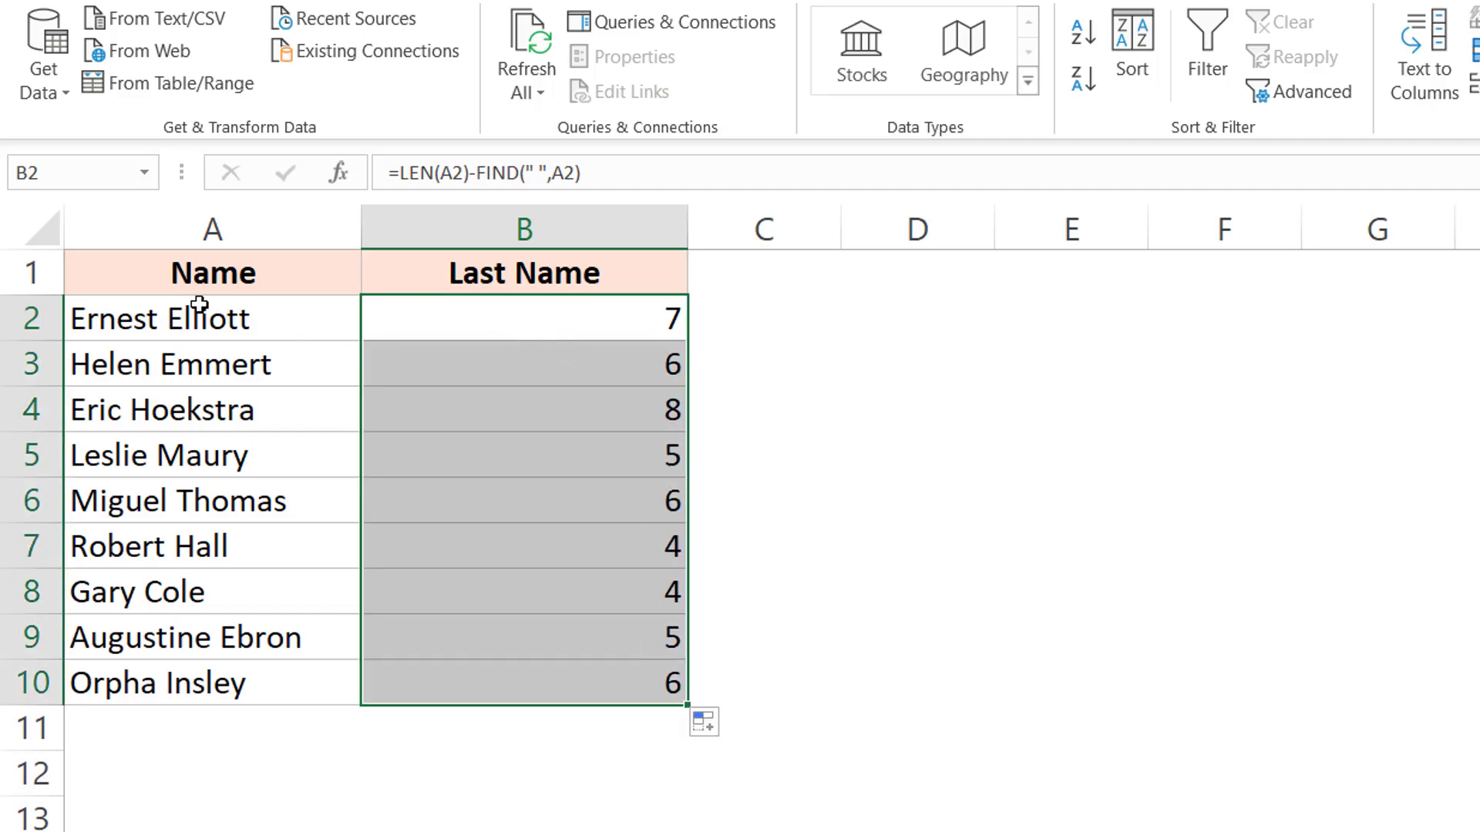
- Nest the B2 formula inside a RIGHT function that uses A2 as its text argument
left_click(447, 329)
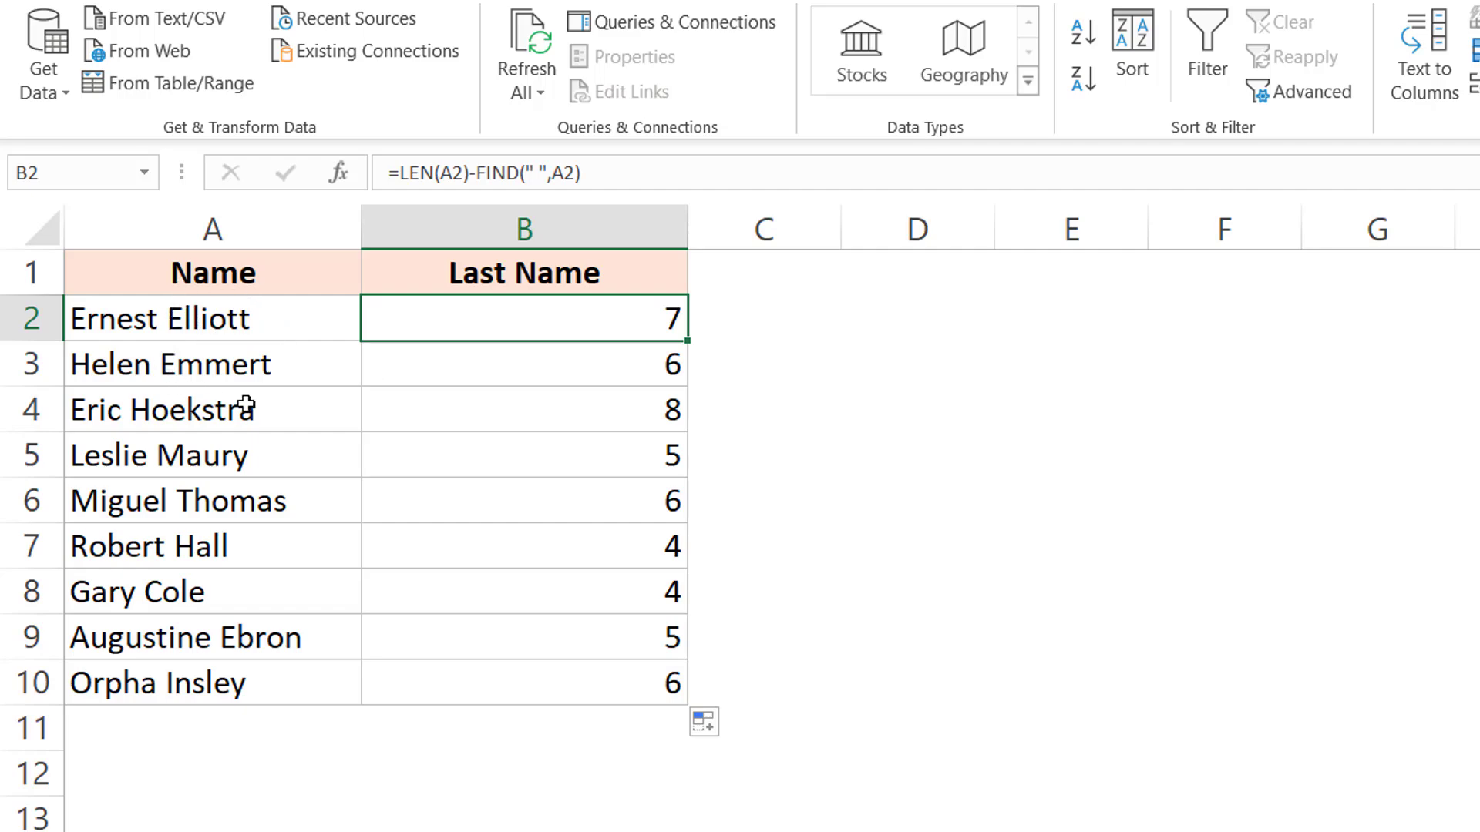
double_click(517, 327)
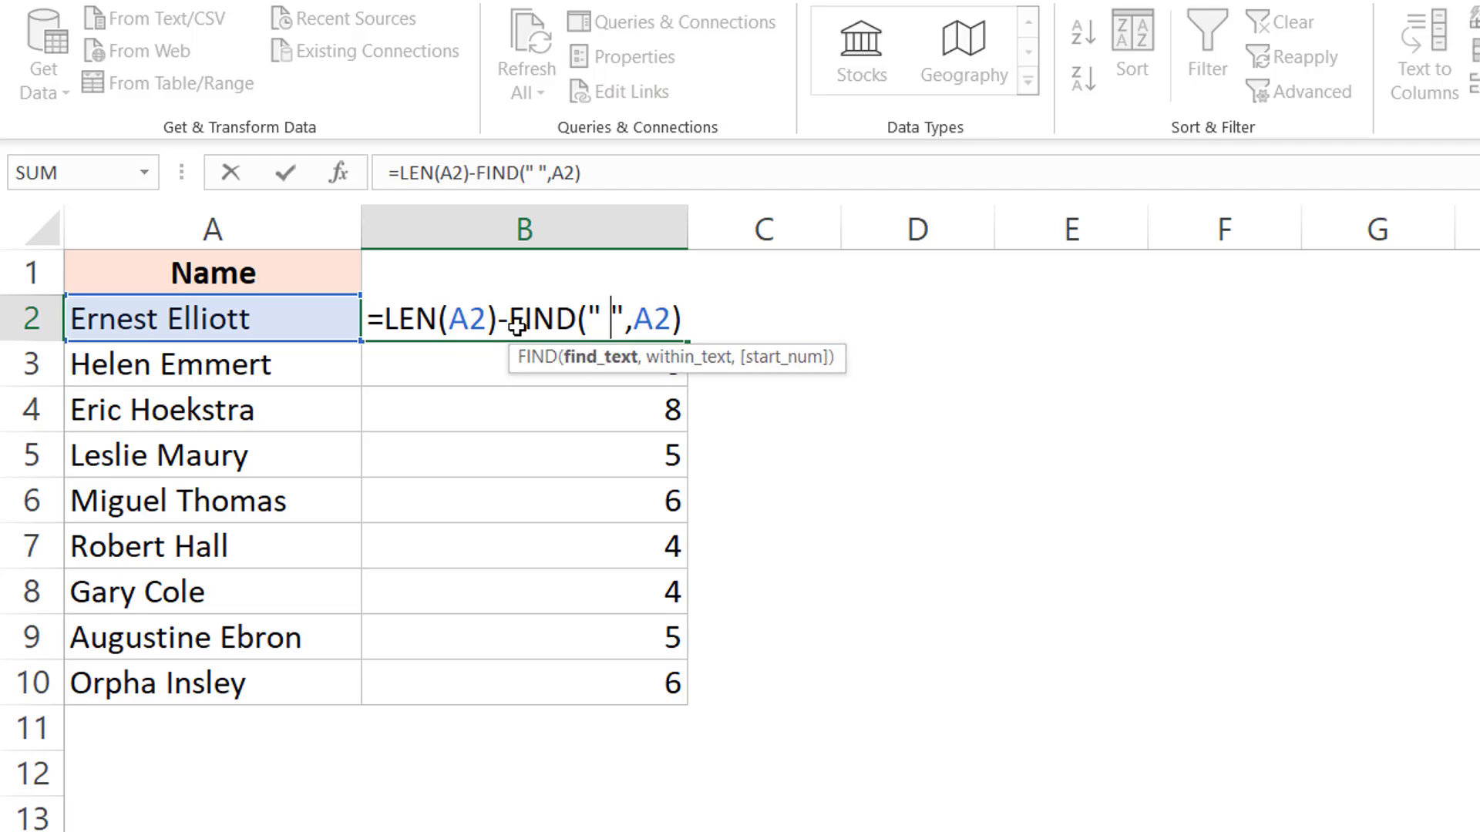
key("Left")
key("Left")
key("Left")
key("Left")
key("Left")
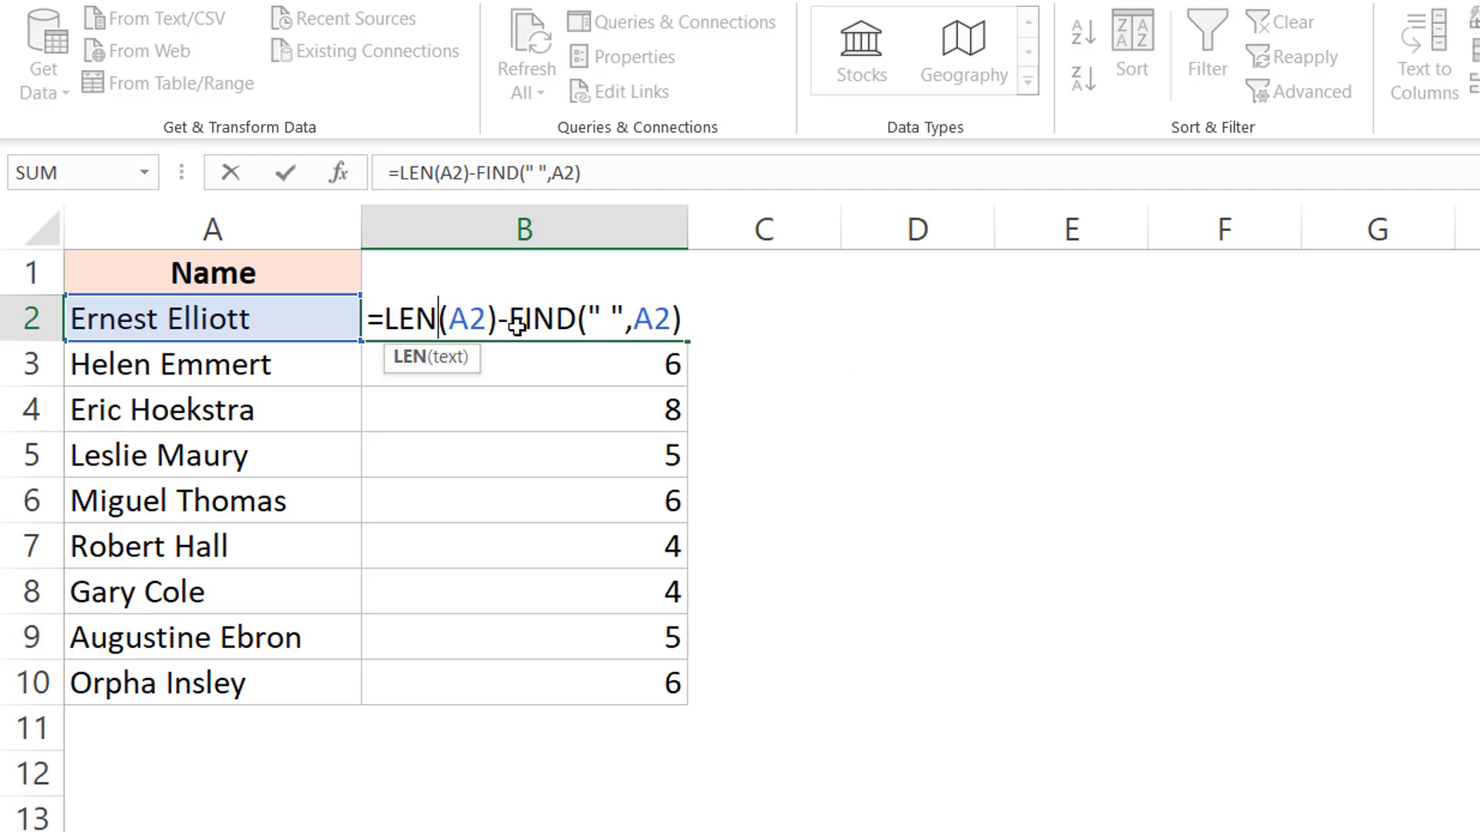
key("Left")
key("Left")
key("Left")
type("RIGHT(")
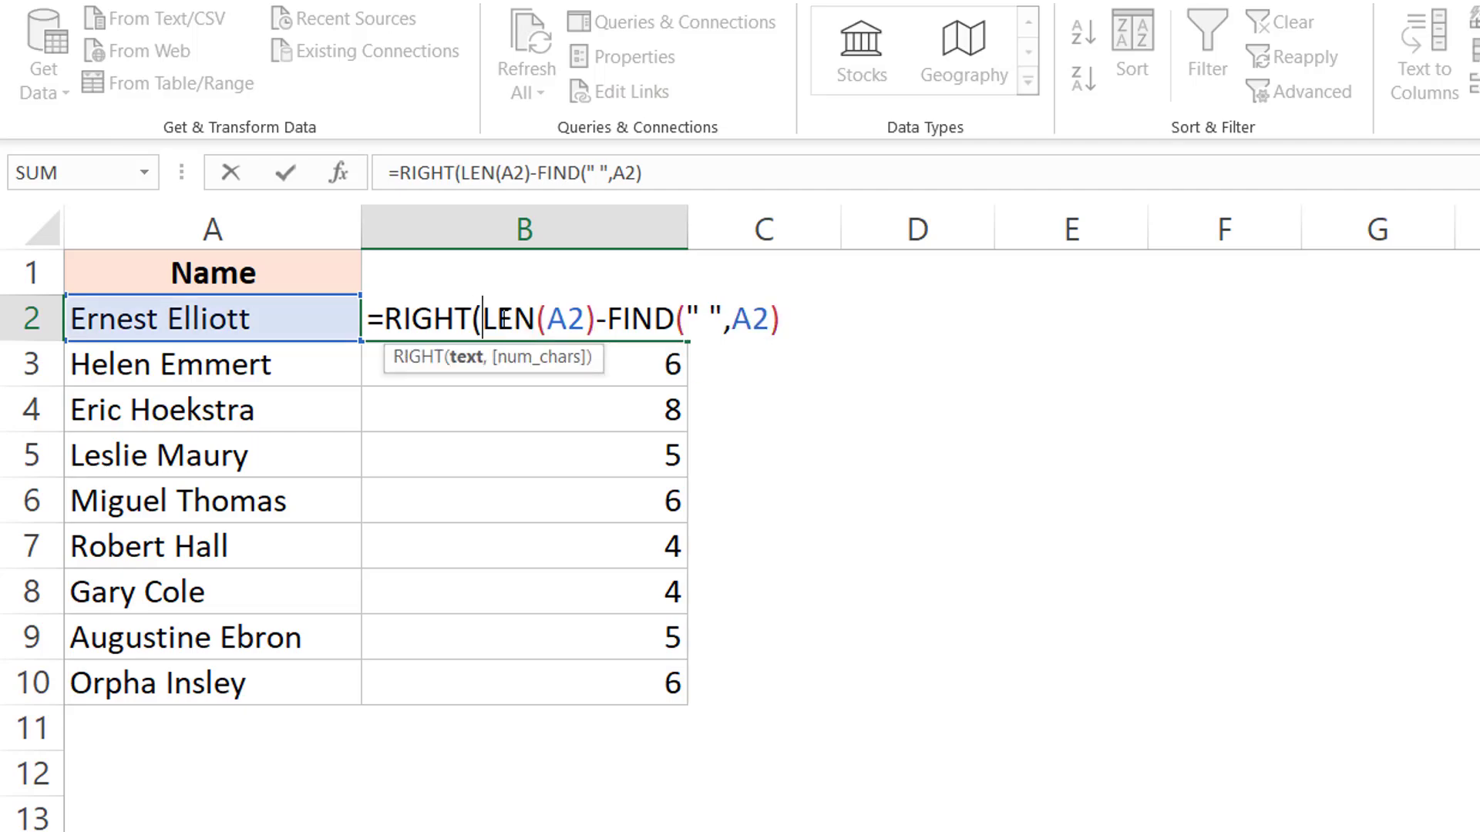
left_click(273, 320)
type(",")
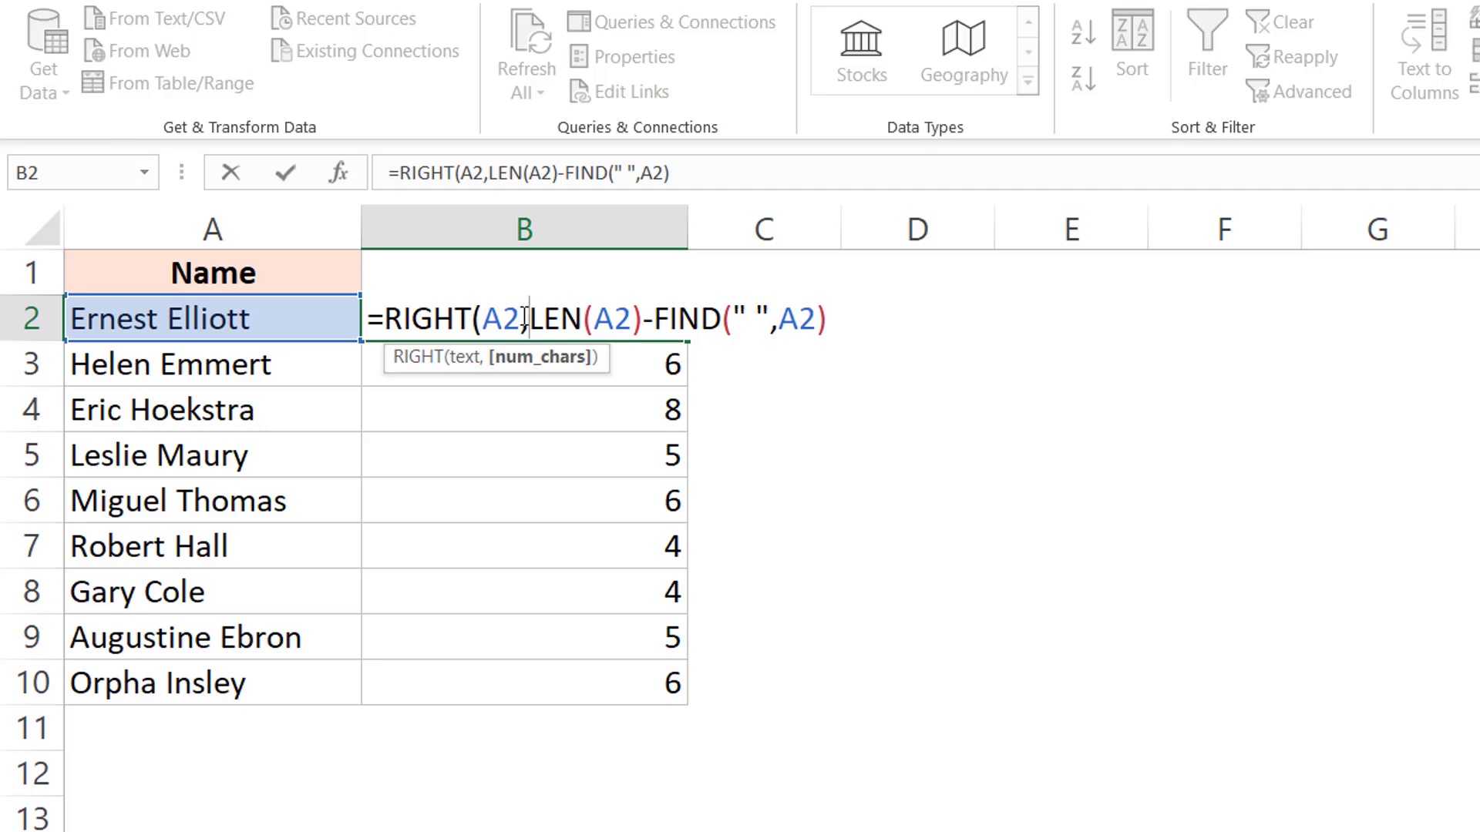
- Complete the B2 formula as =RIGHT(A2,LEN(A2)-FIND(" ",A2)) and fill it down to B10
left_click(853, 320)
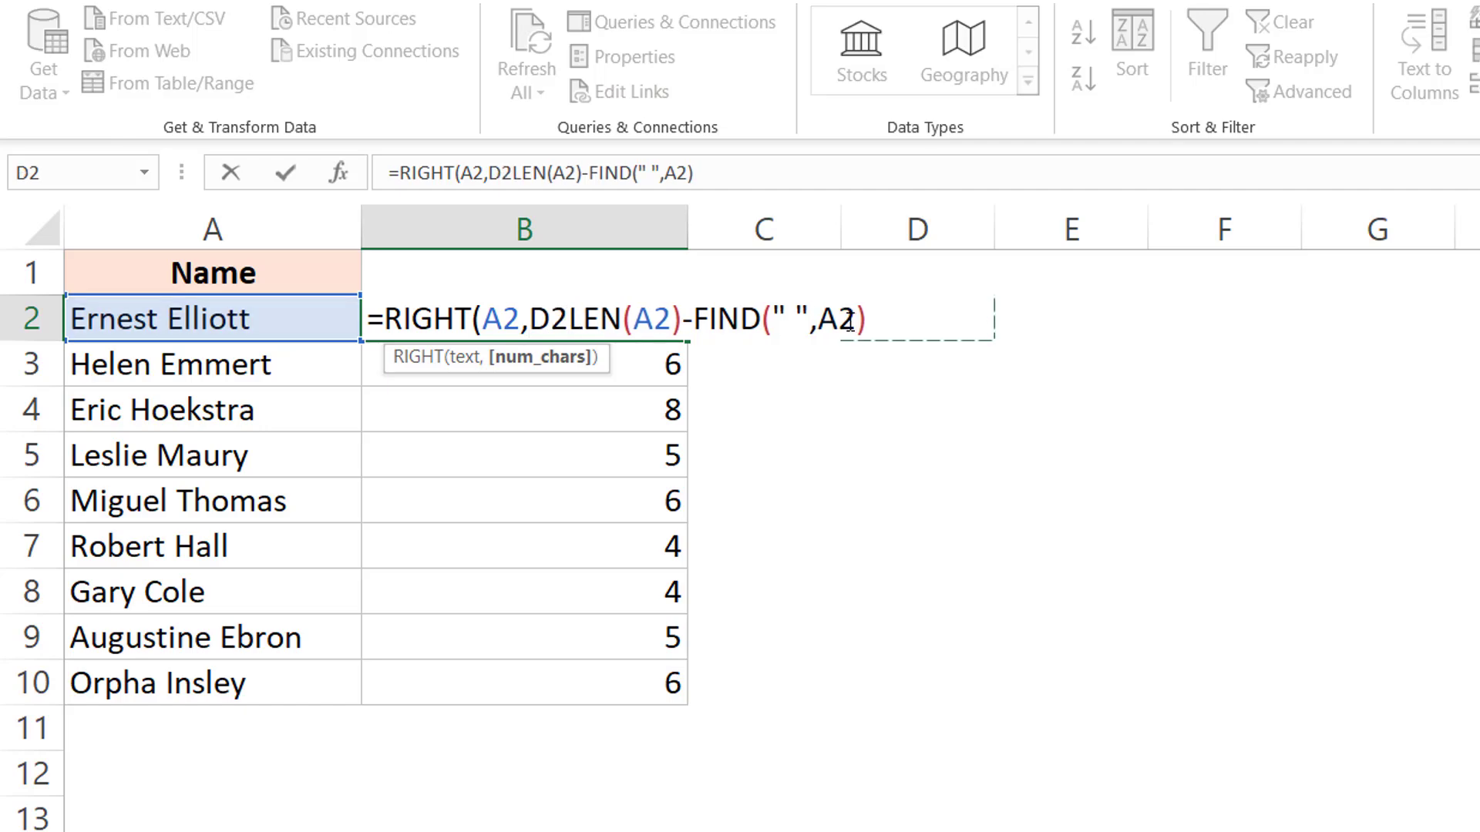
key("BackSpace")
key("BackSpace")
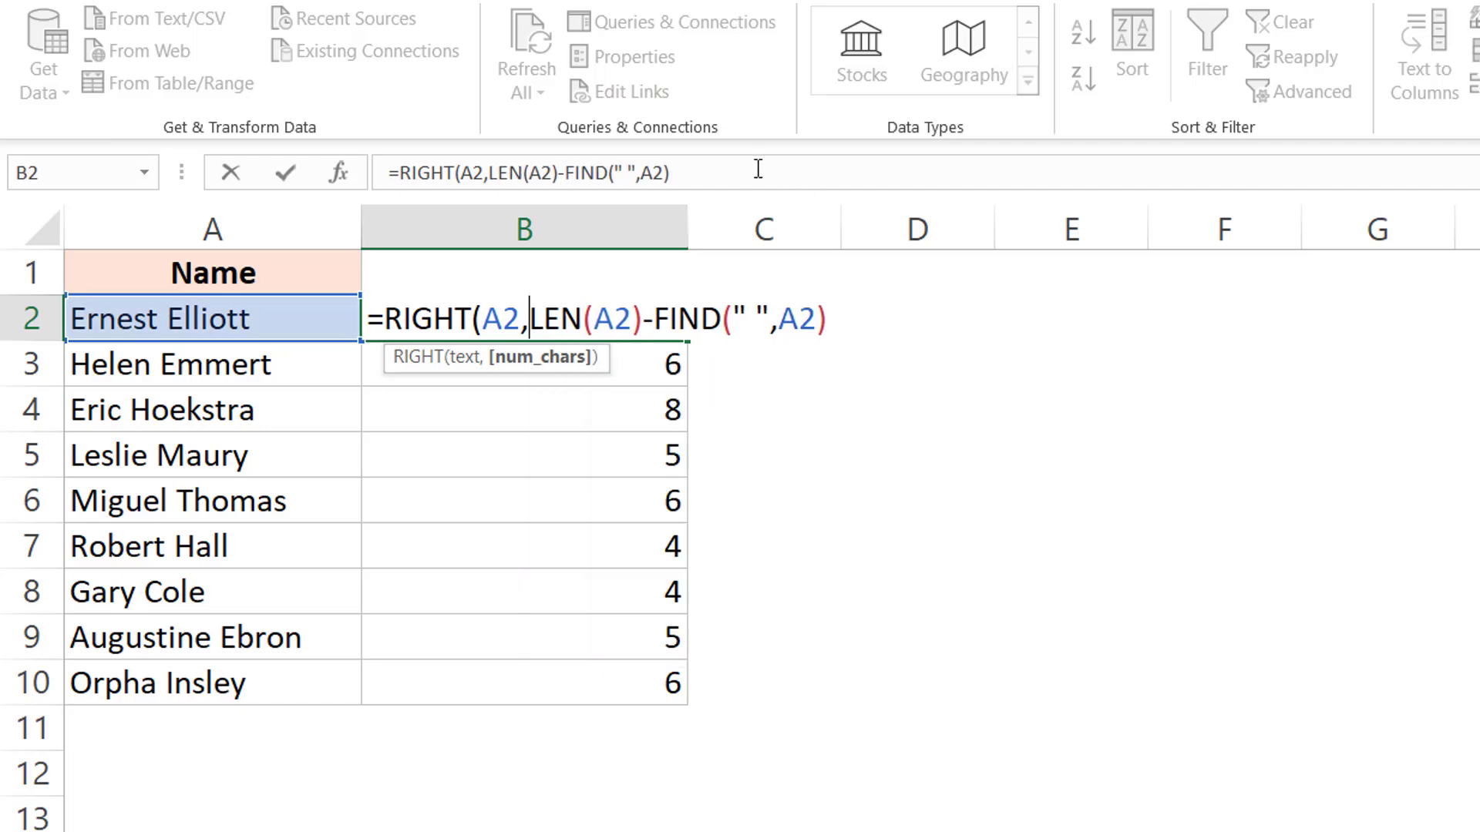
left_click(807, 174)
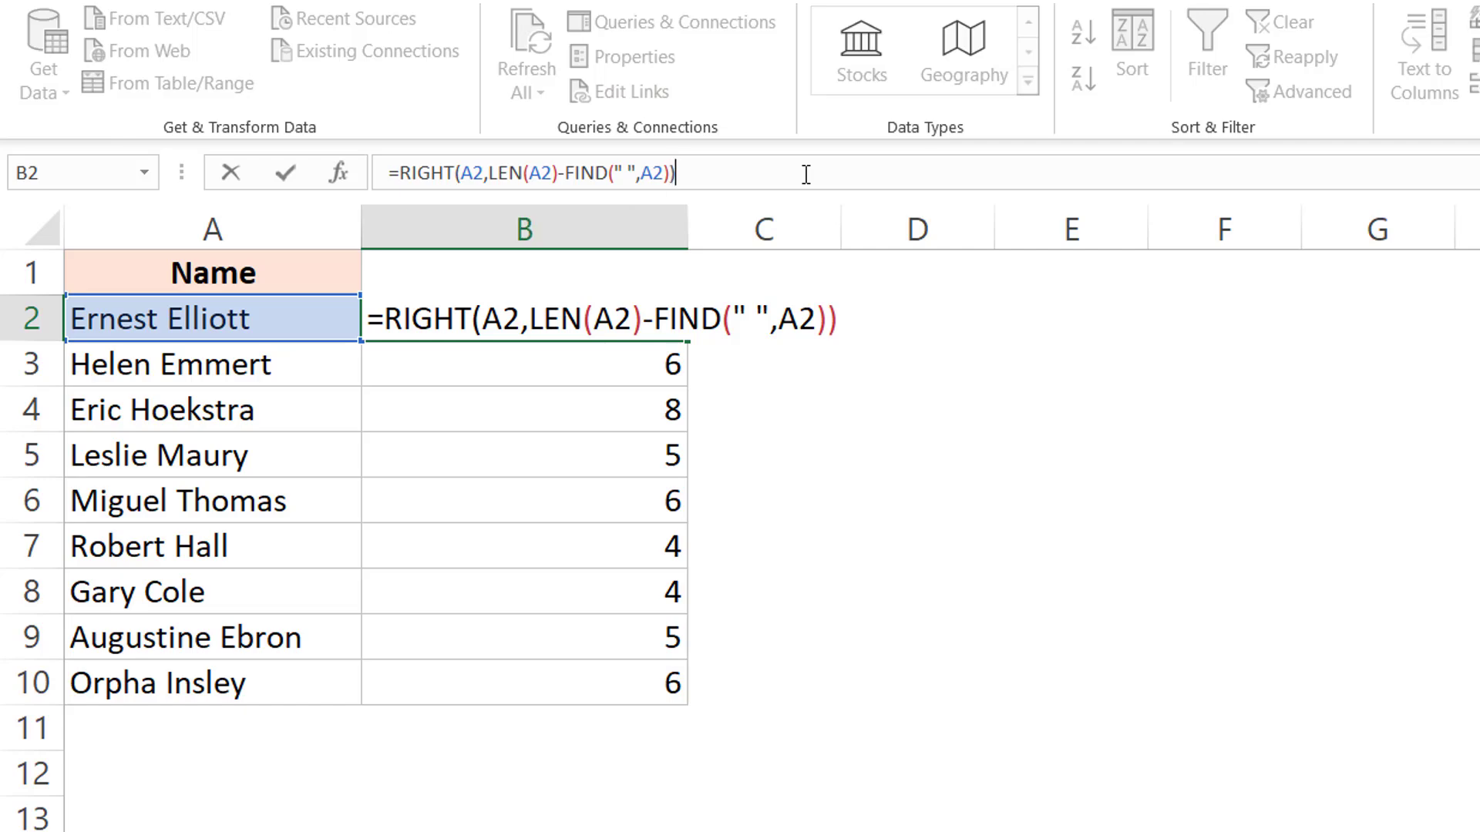
key("Return")
left_click(571, 320)
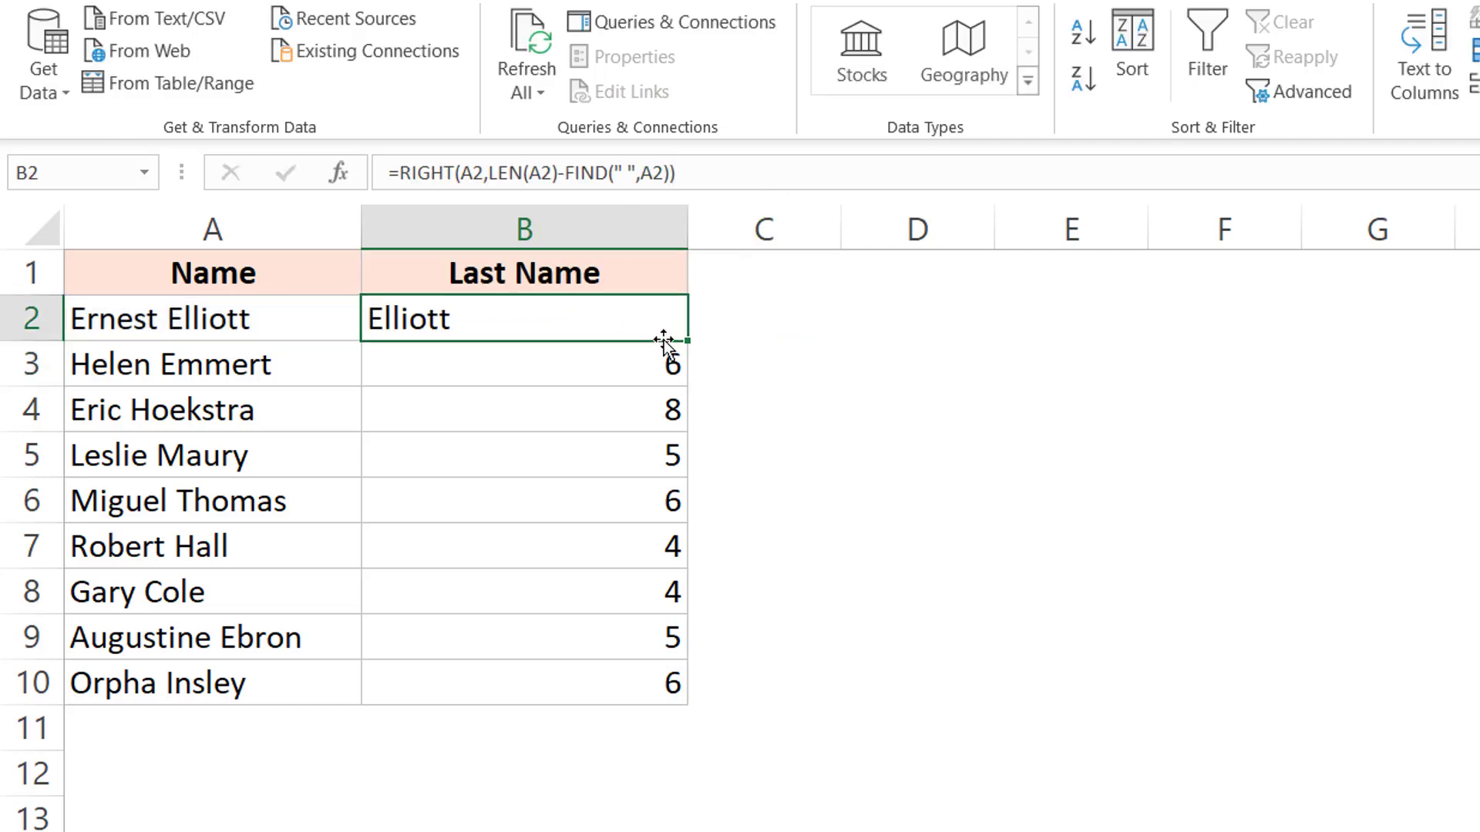
left_click_drag(687, 340, 683, 703)
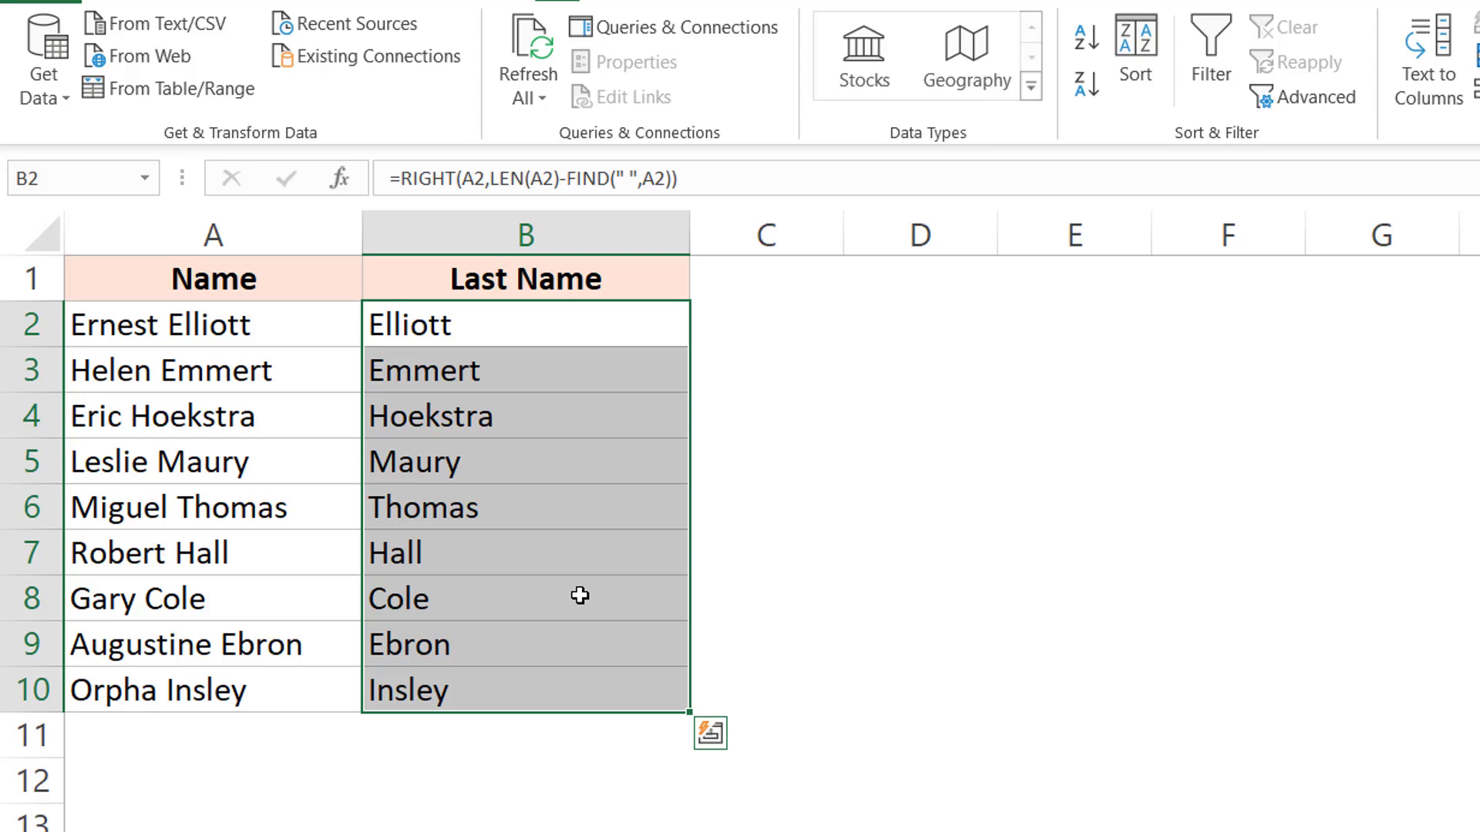
- Insert the middle initial "M." before the last name in A2
double_click(172, 325)
type("M")
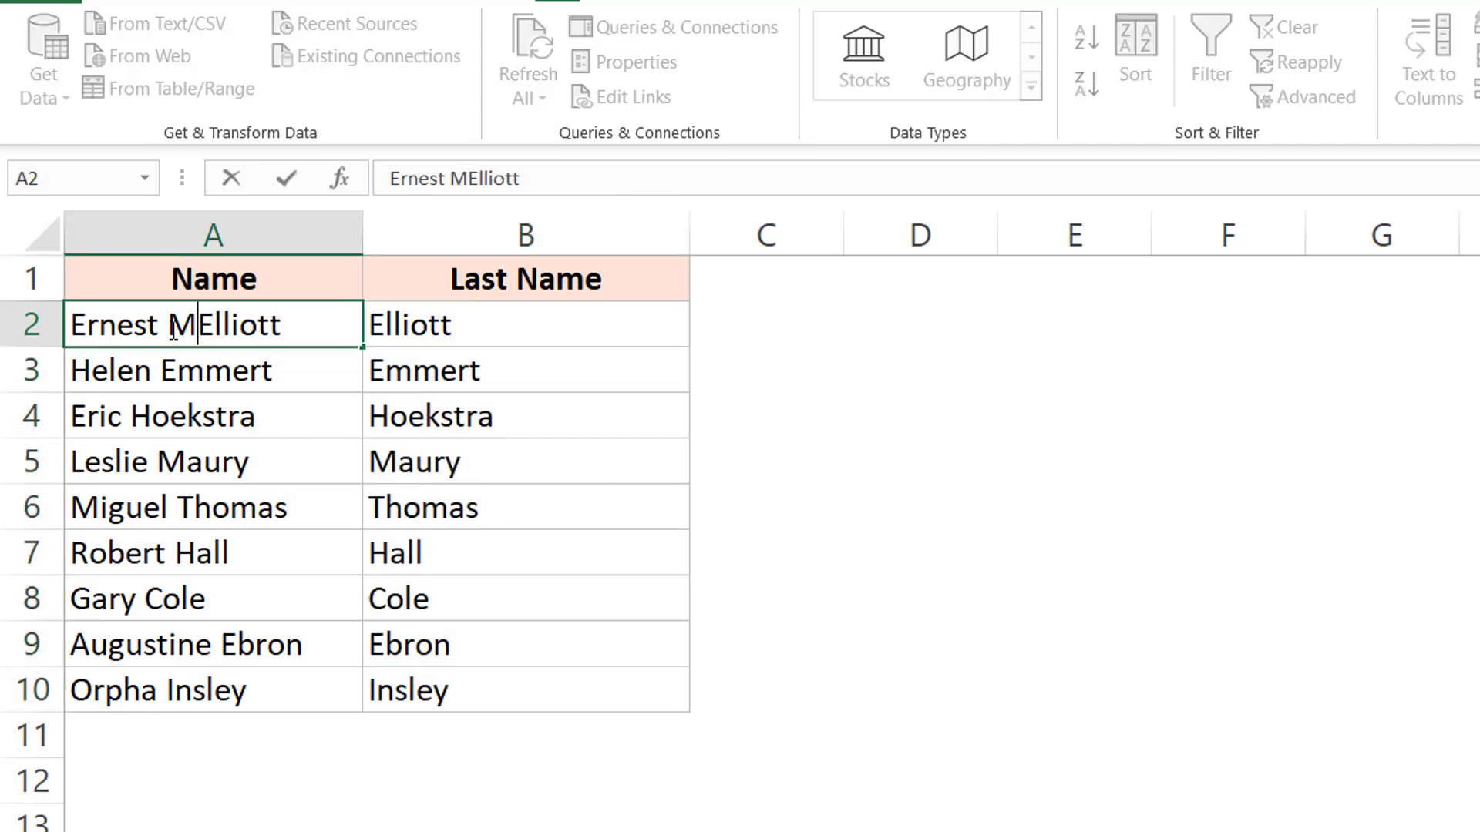
type(".")
key("Return")
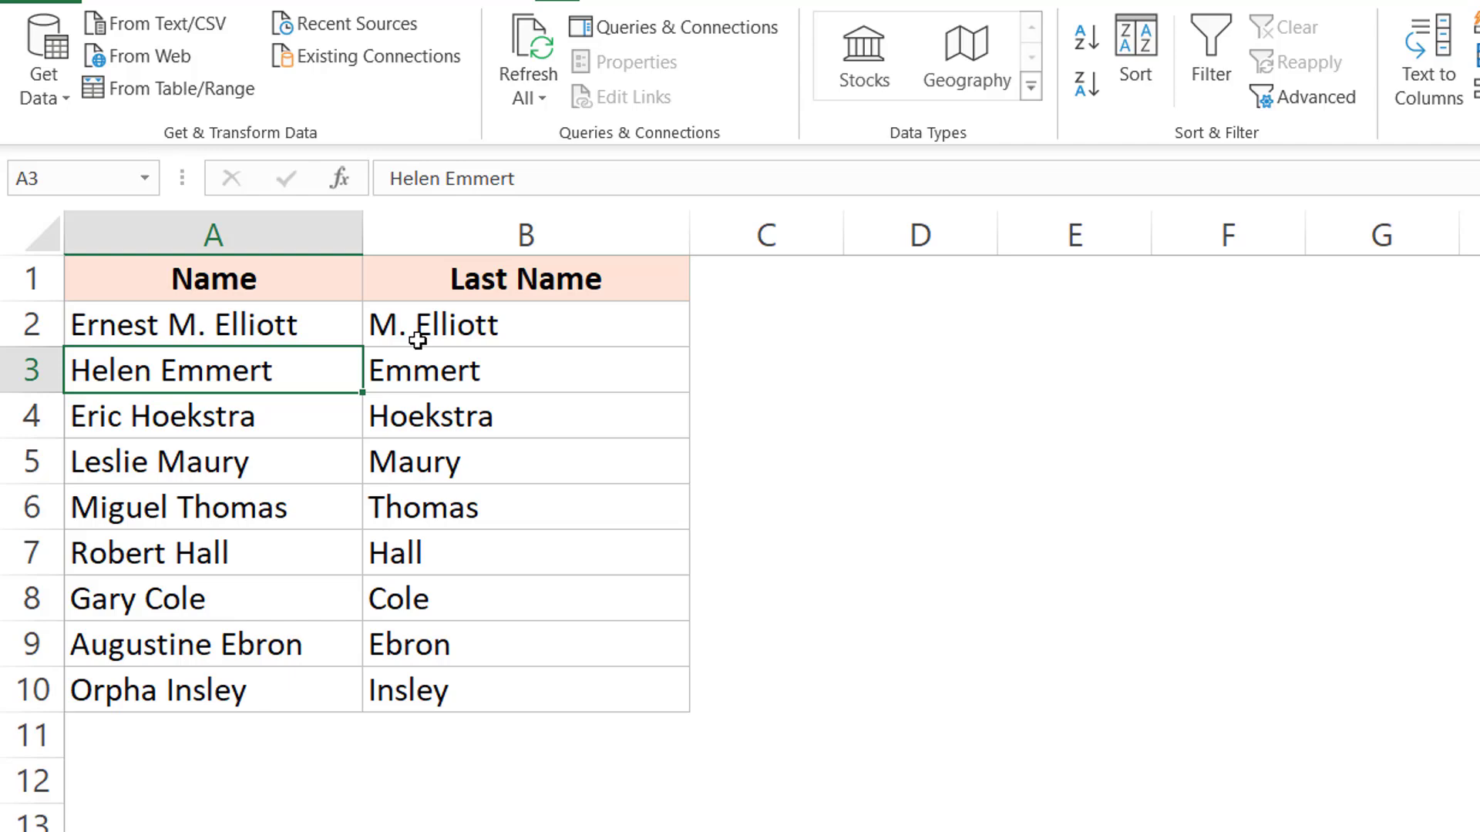
- Clear the last-name formulas from B2:B10
key("Up")
key("Right")
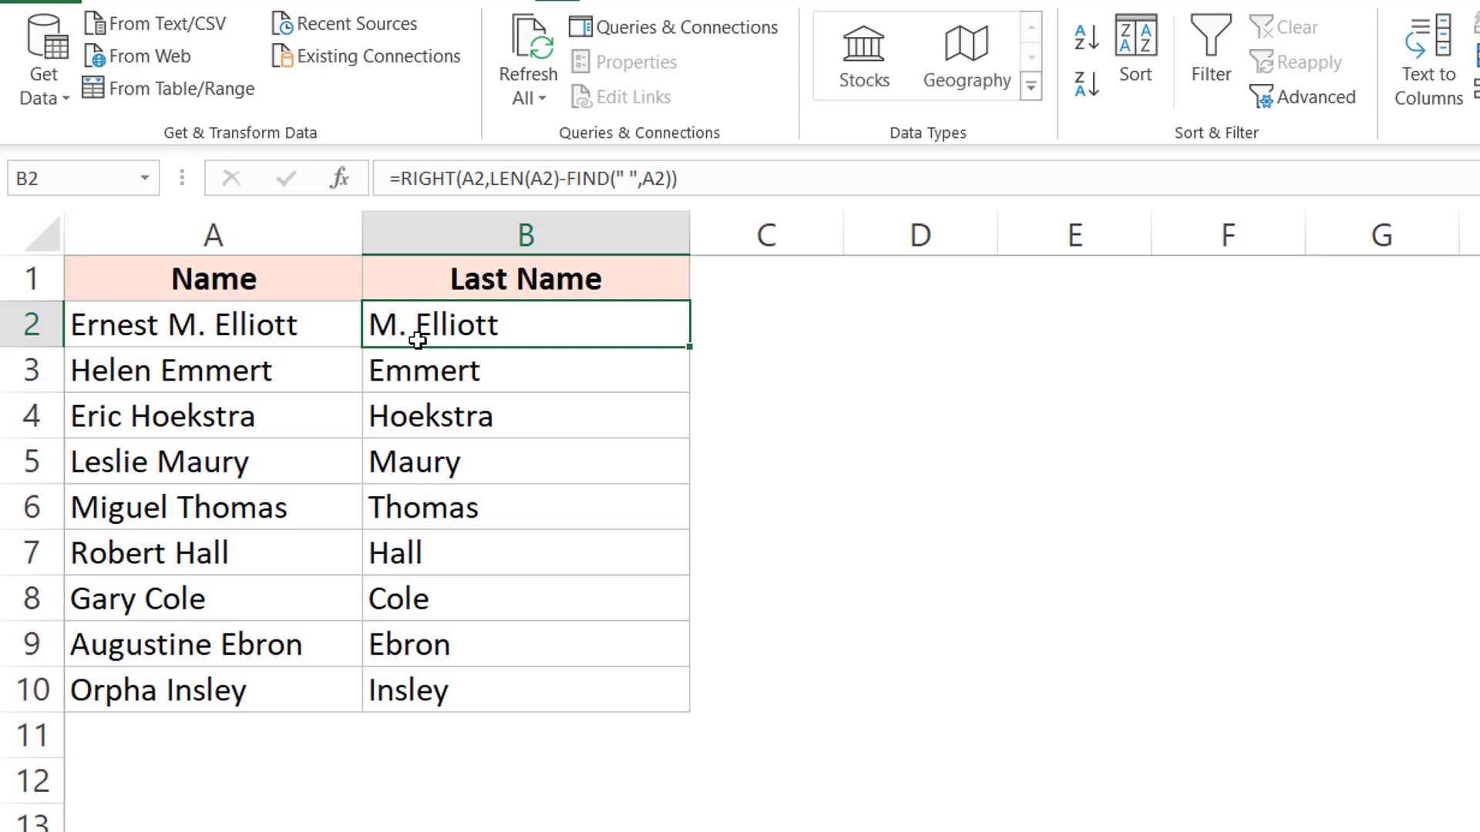
key("Delete")
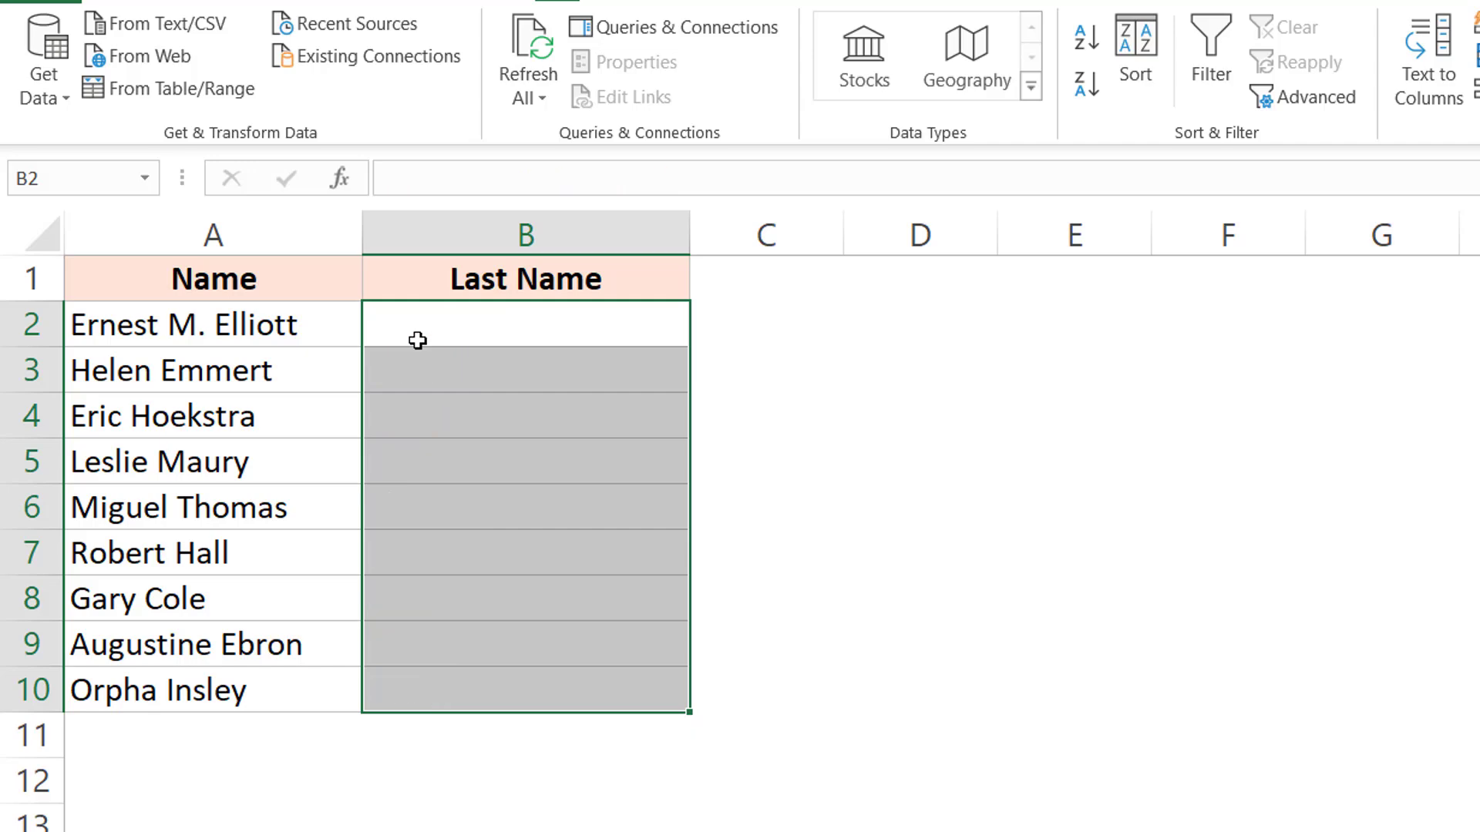
key("Left")
key("Right")
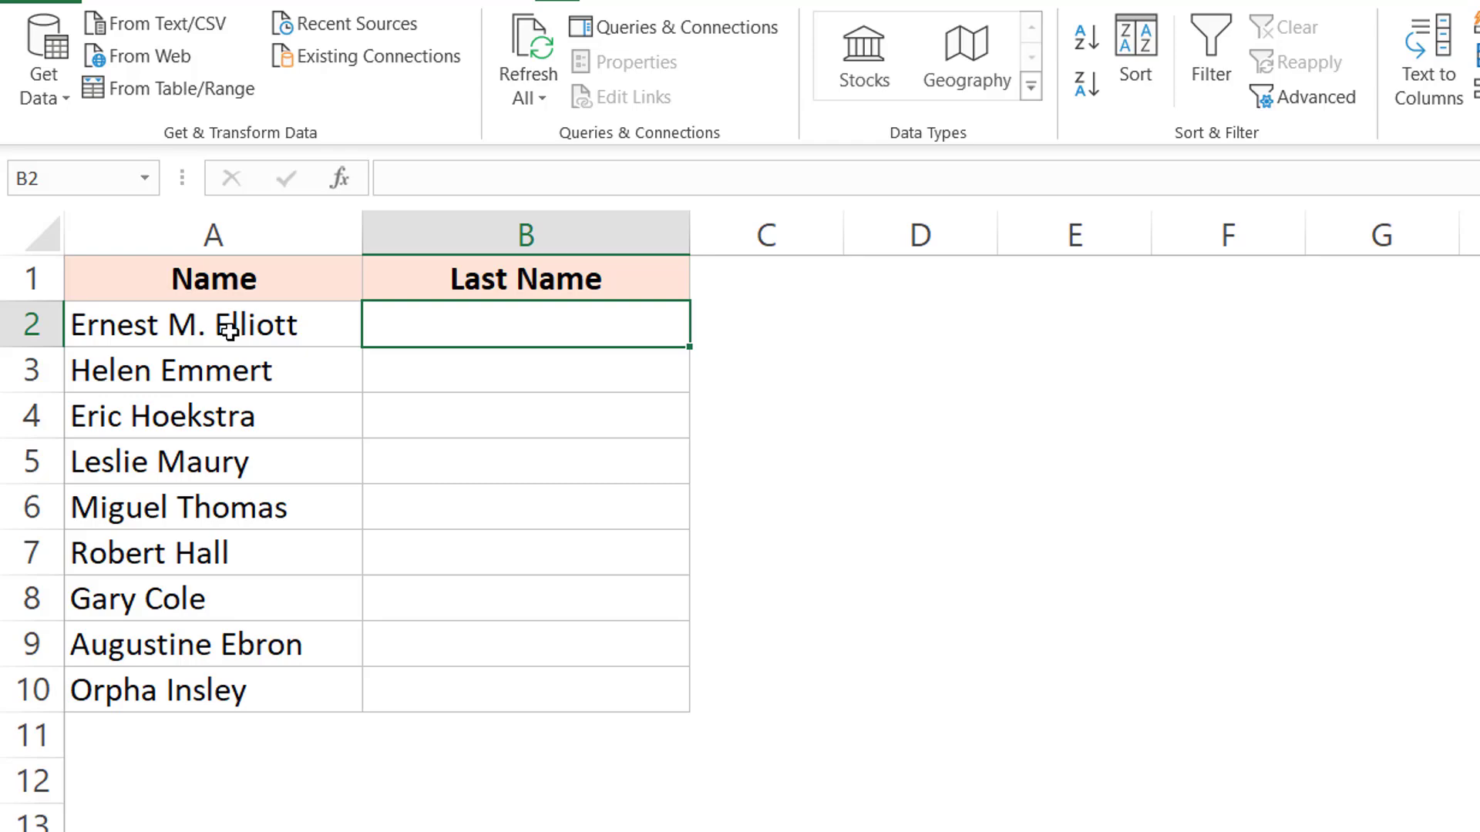
- Enter =SUBSTITUTE(A2," ","") in B2 to remove the spaces from the name
type("=su")
key("Tab")
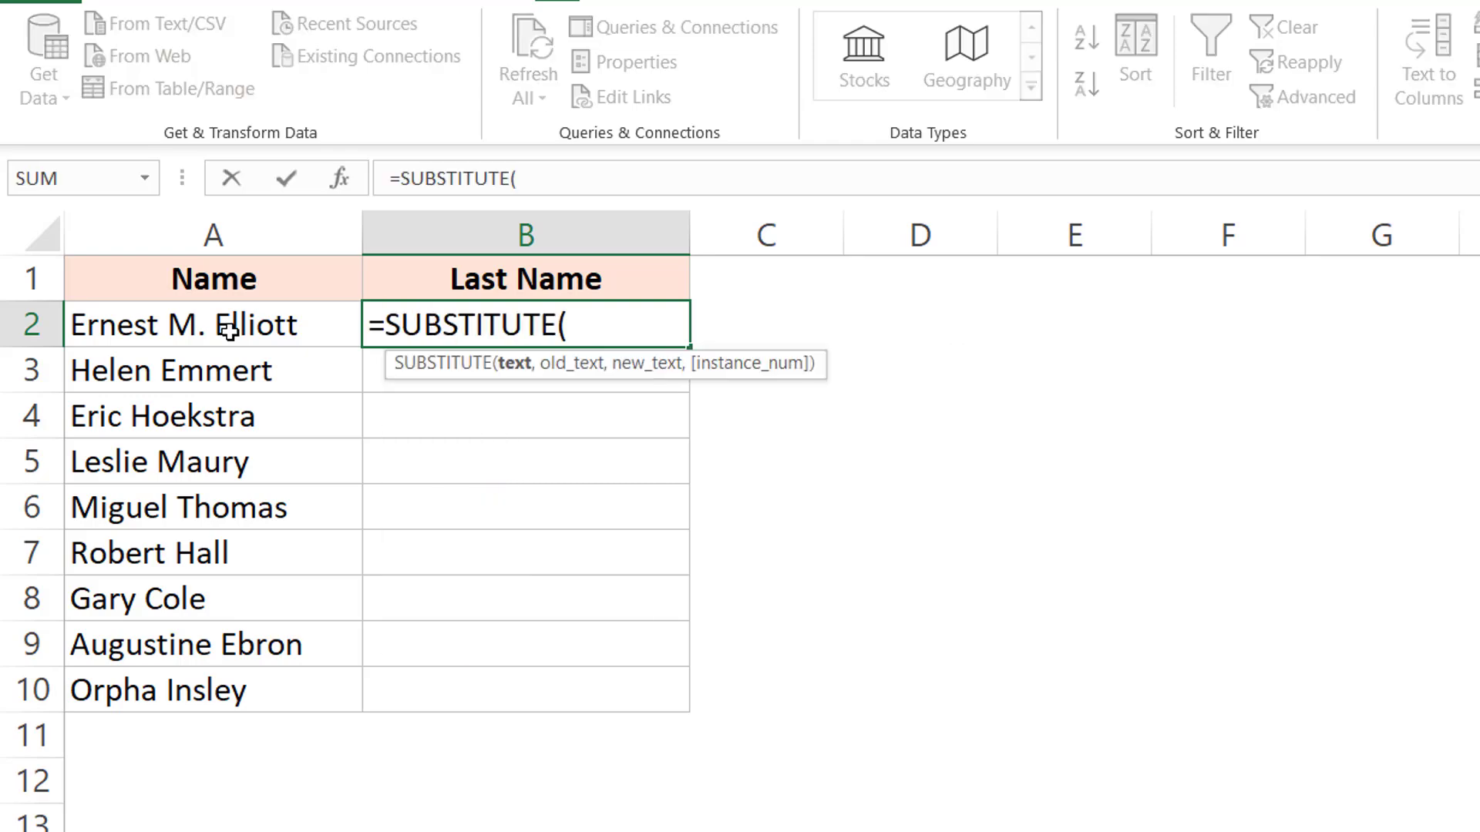
left_click(143, 323)
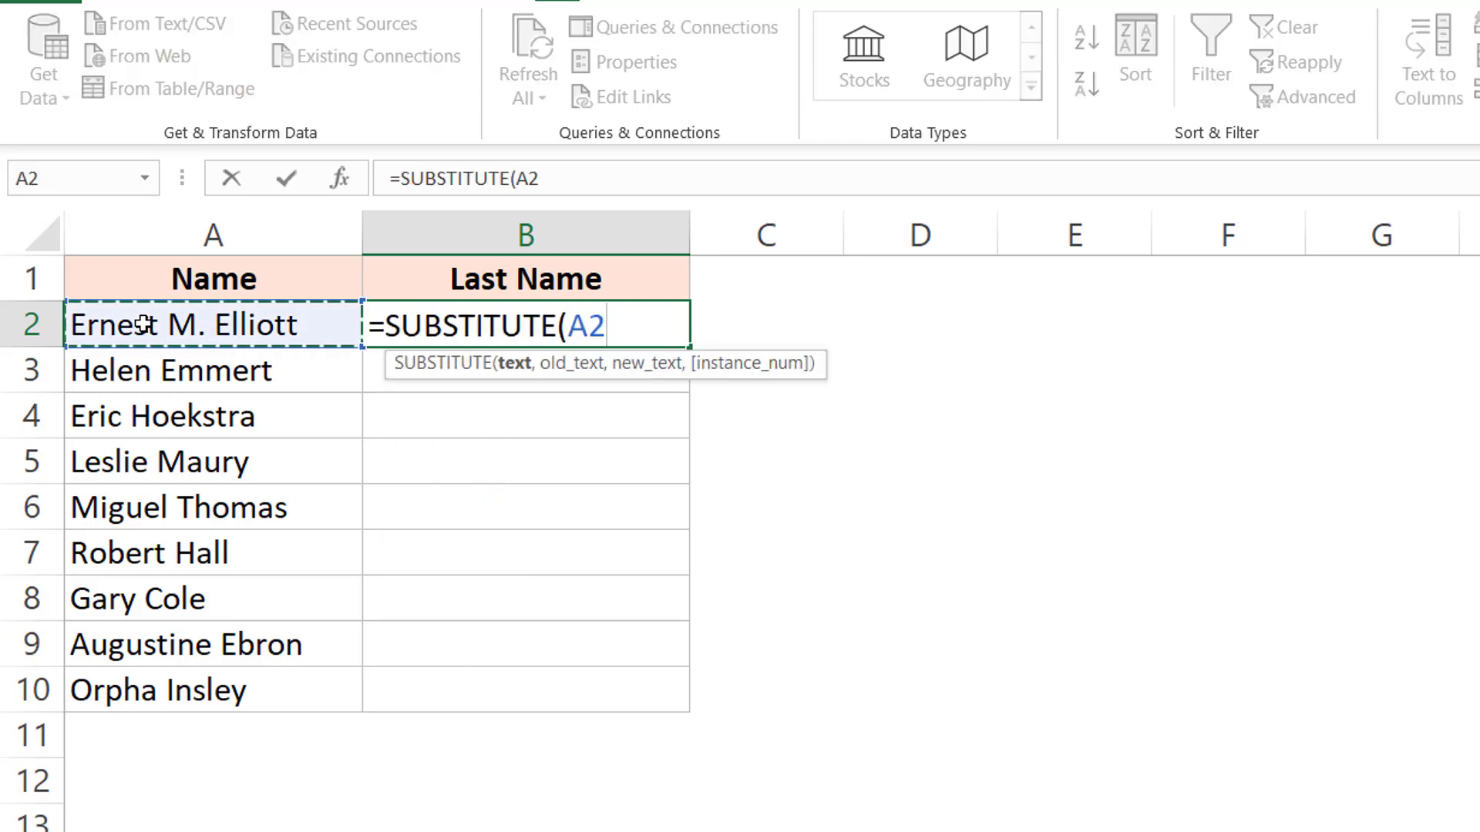
type(", \" \"")
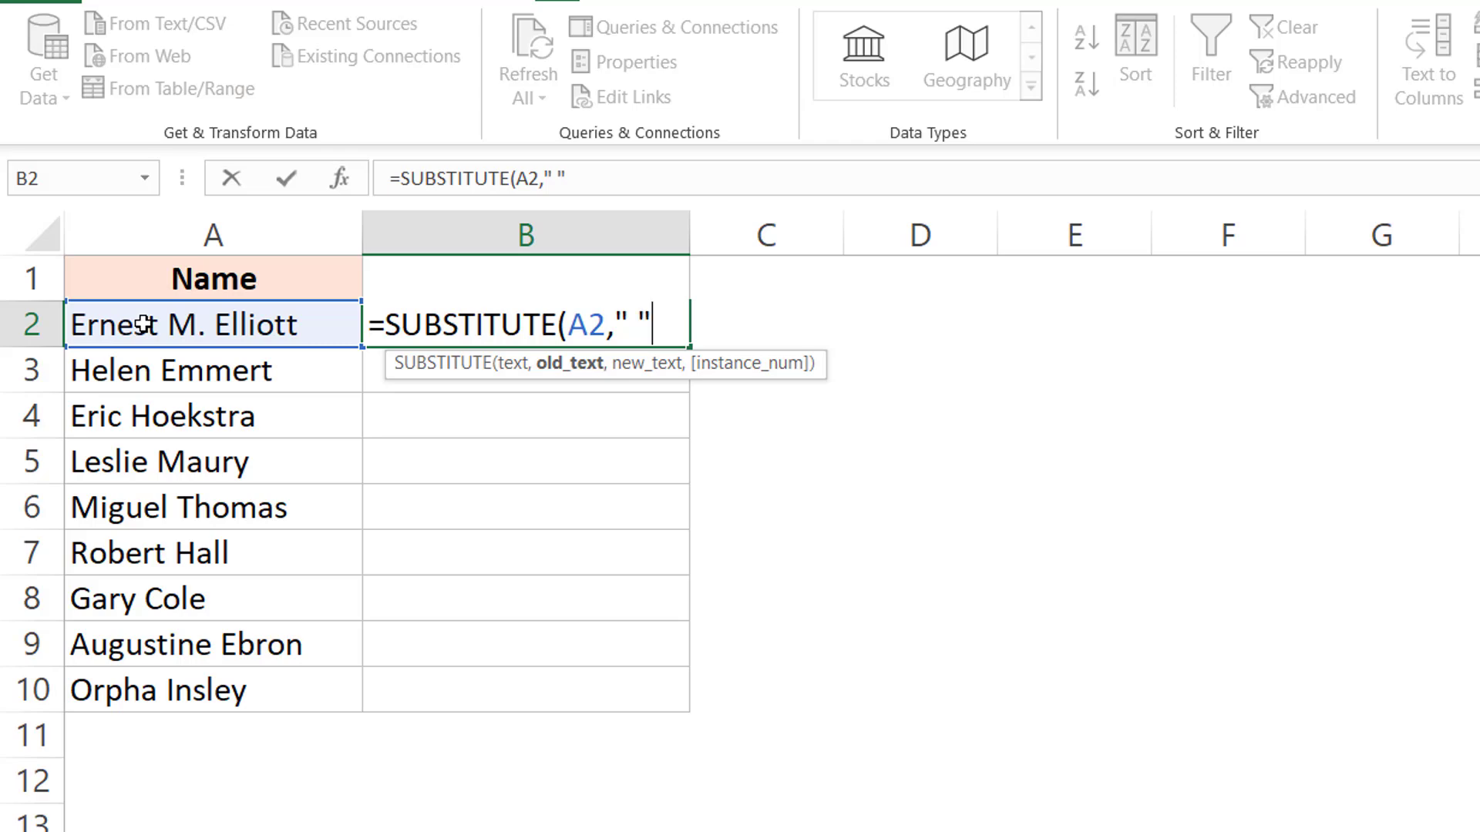
type(",")
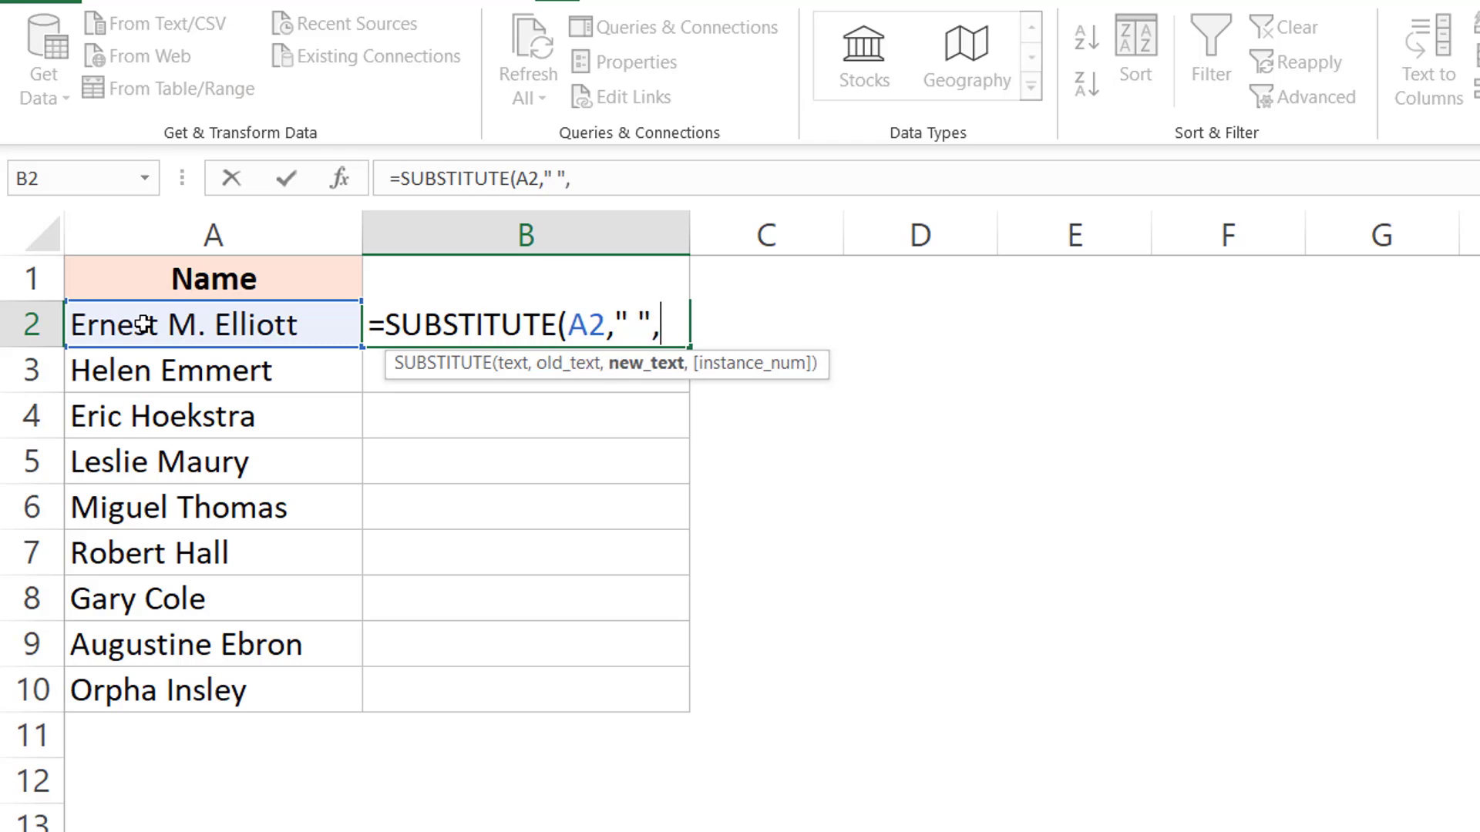
type("\"\")")
key("ctrl+Return")
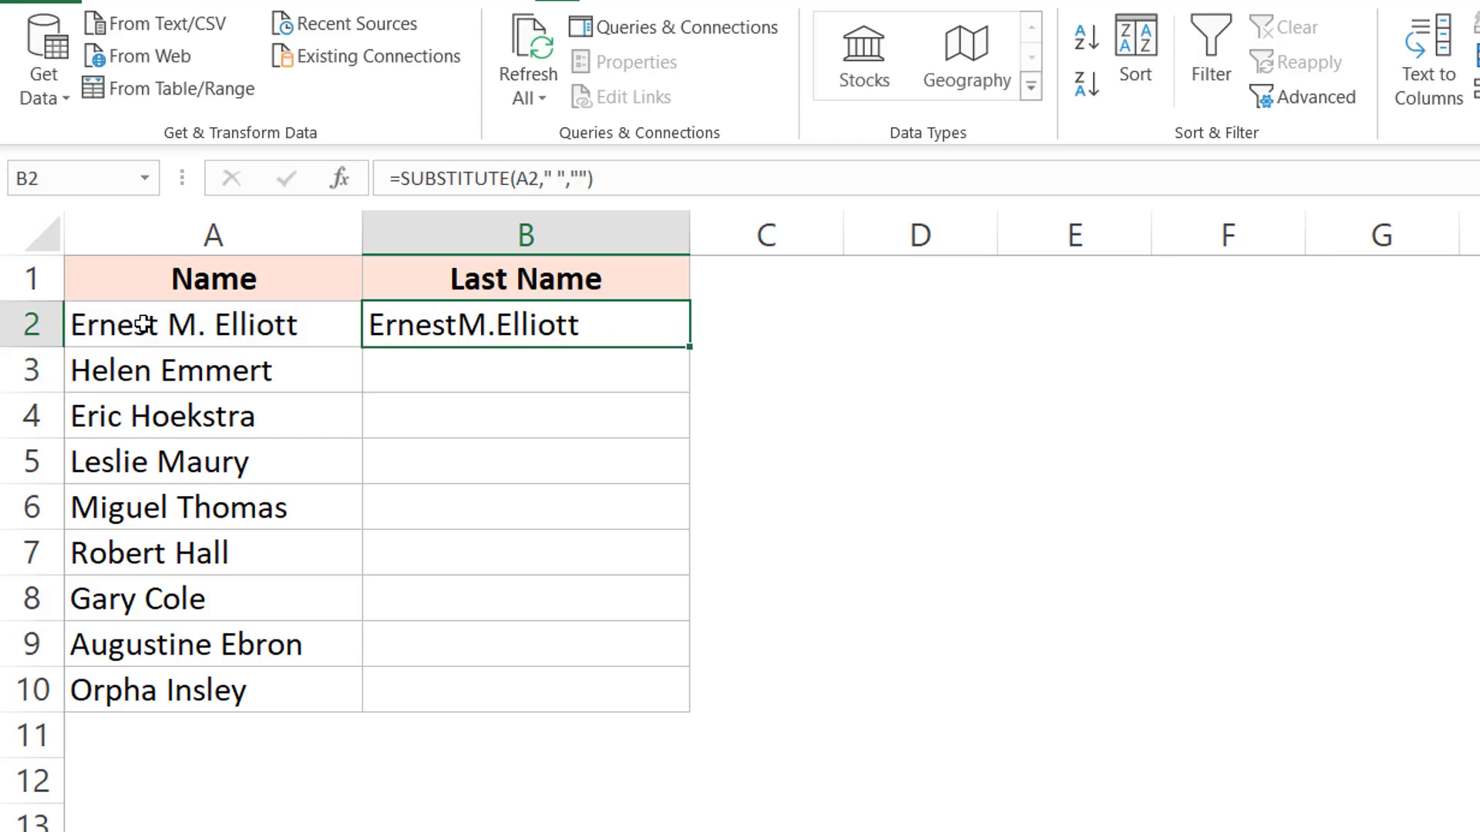
- Wrap the B2 formula in LEN so that it reads =LEN(SUBSTITUTE(A2," ",""))
double_click(432, 331)
type("Len(")
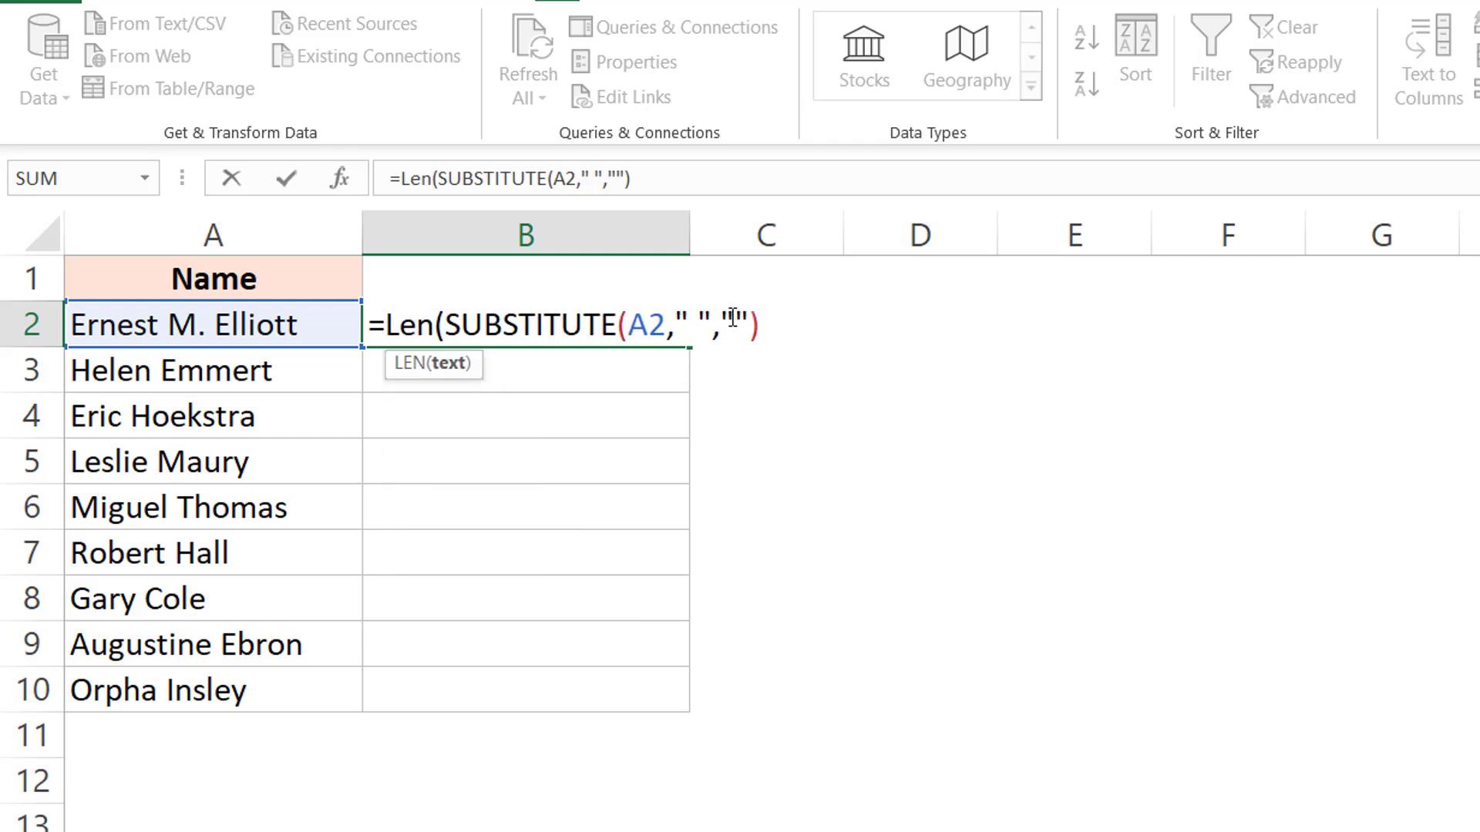
left_click(773, 326)
key("Return")
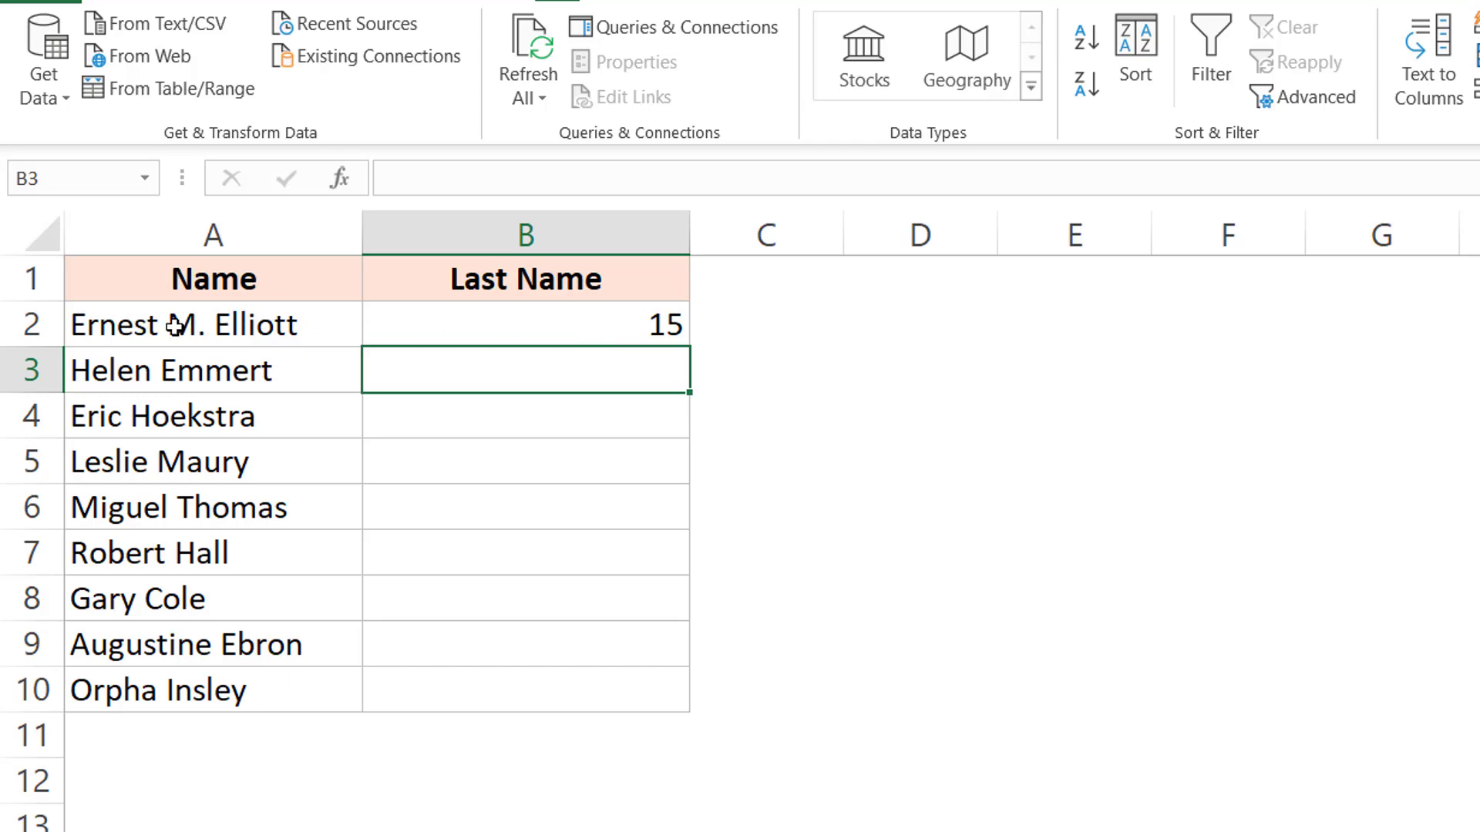
- Change the B2 formula to =LEN(A2)-LEN(SUBSTITUTE(A2," ","")) to count the spaces and fill it down to B10
left_click(441, 325)
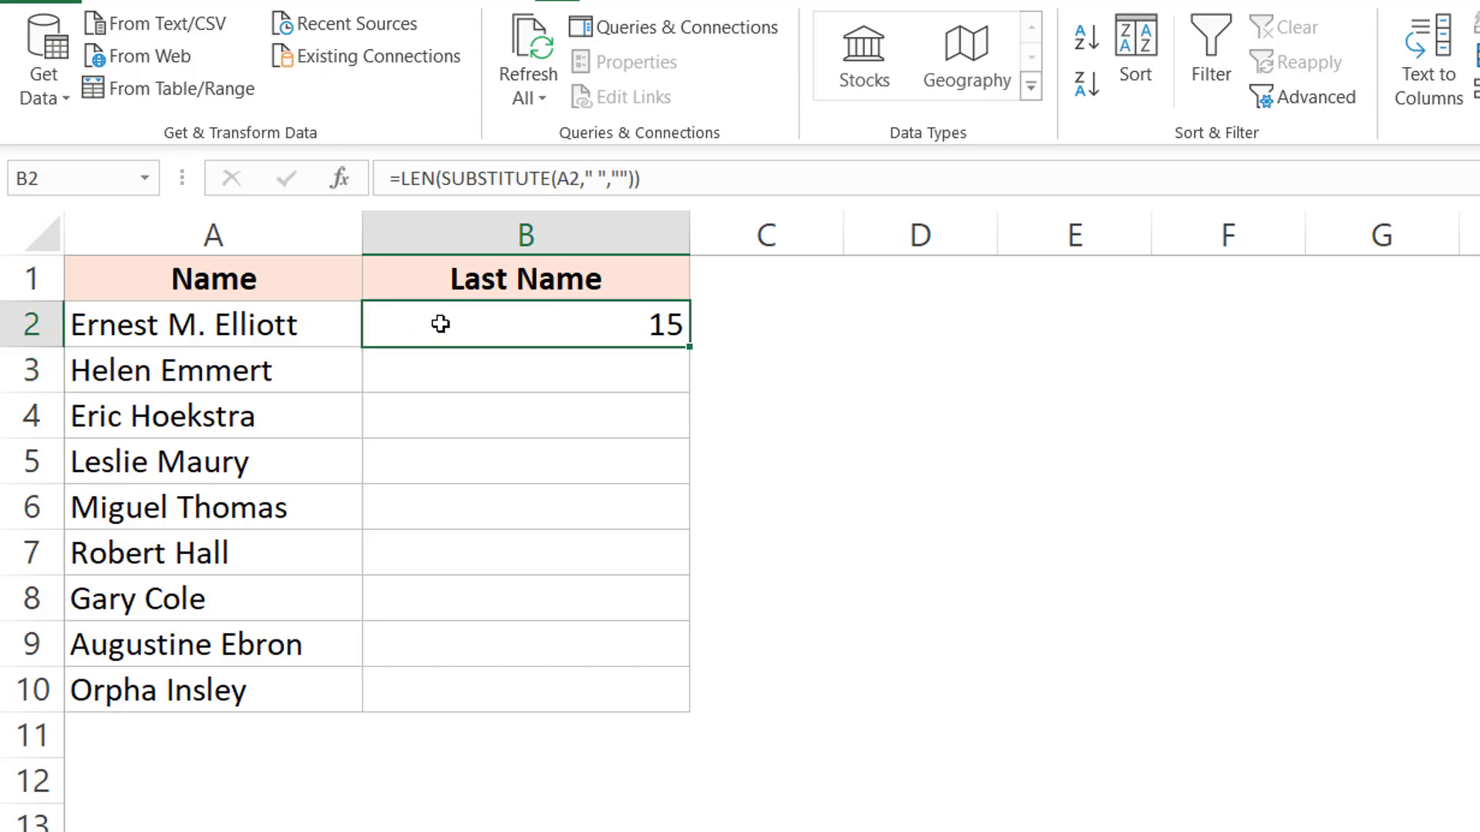
key("F2")
key("ctrl+Left")
key("ctrl+Left")
key("ctrl+Left")
key("ctrl+Left")
key("ctrl+Left")
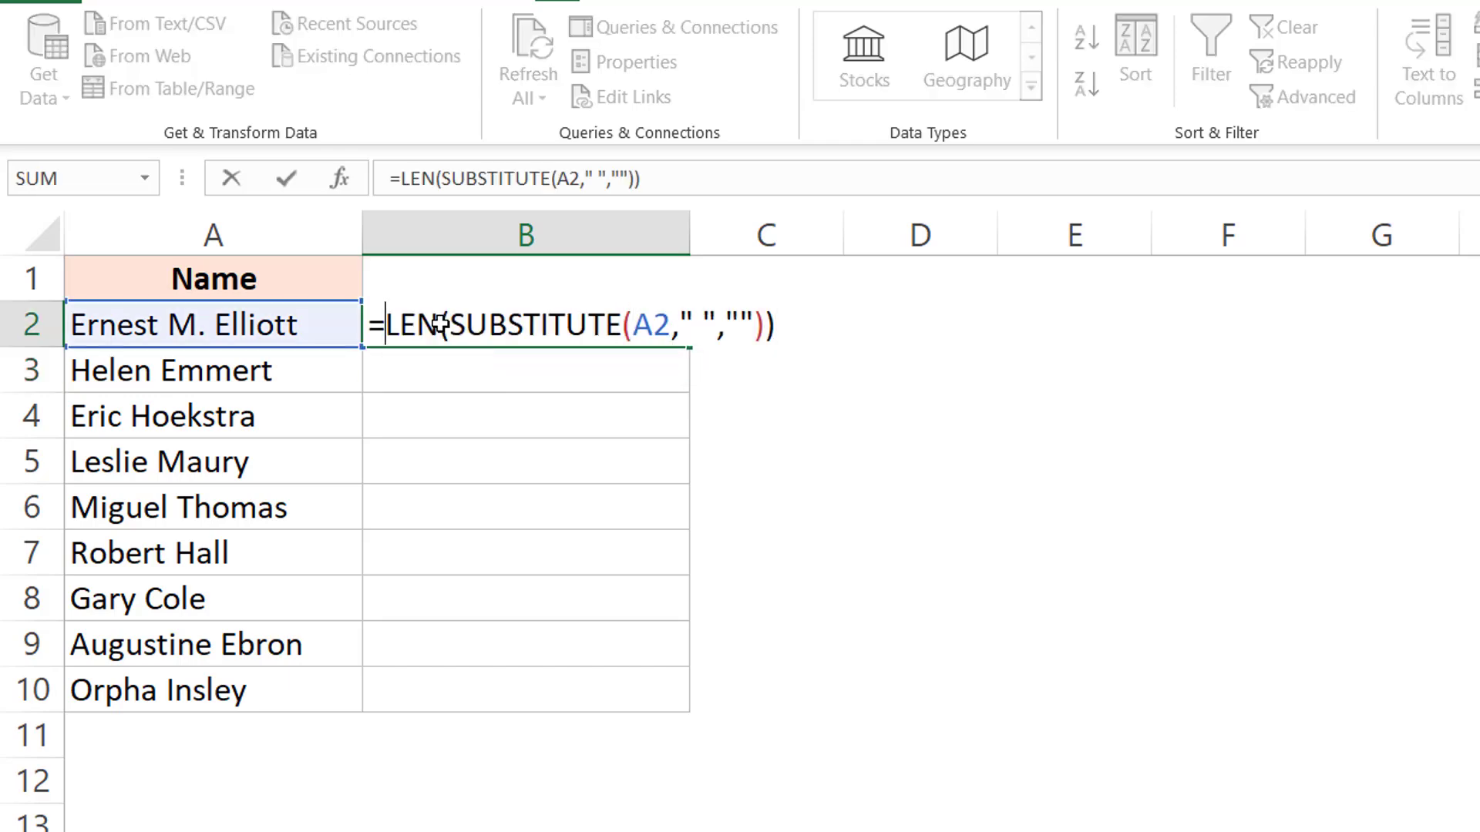
type("LEN(")
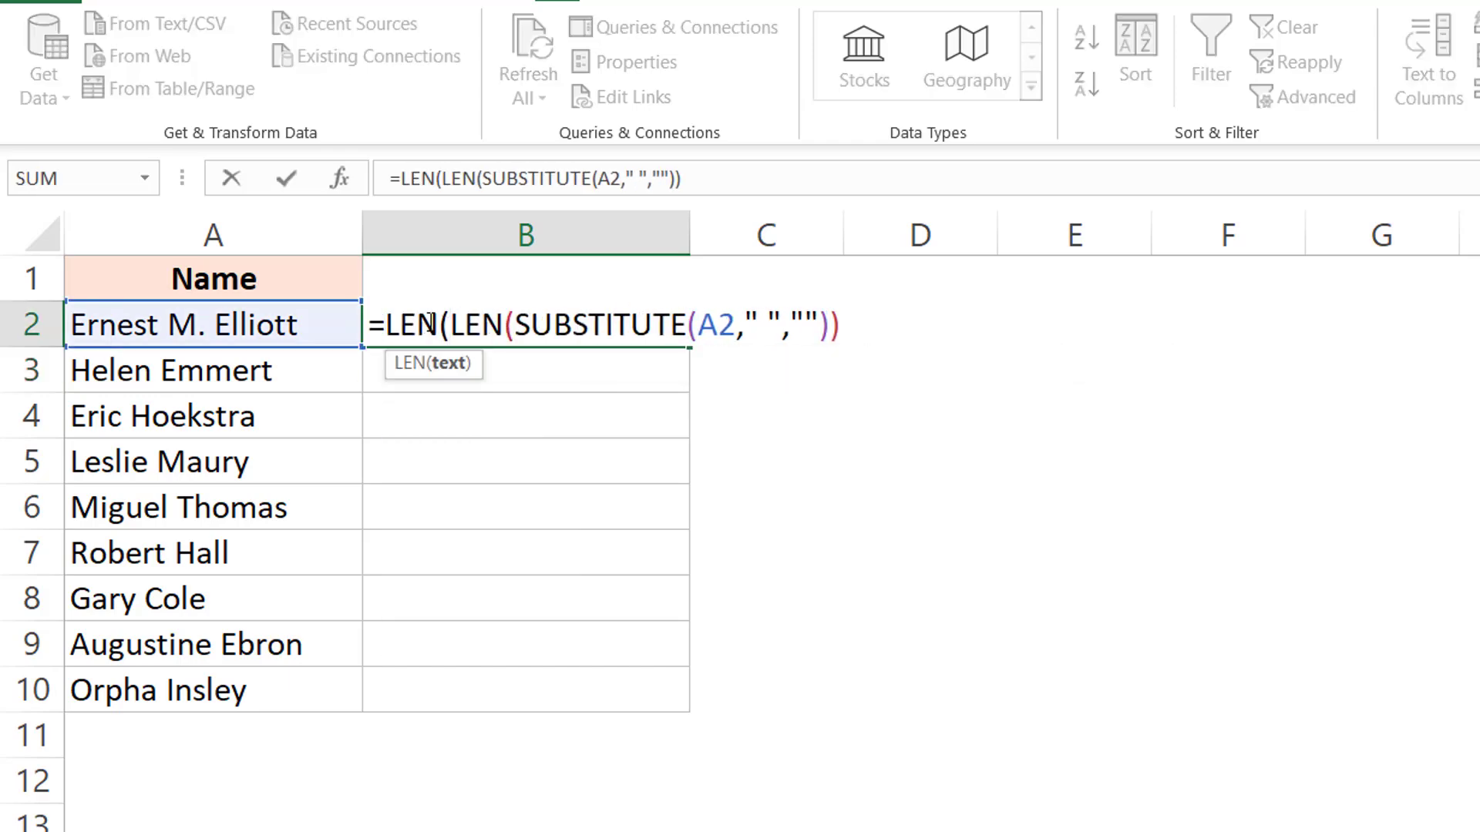
left_click(320, 324)
type(")-")
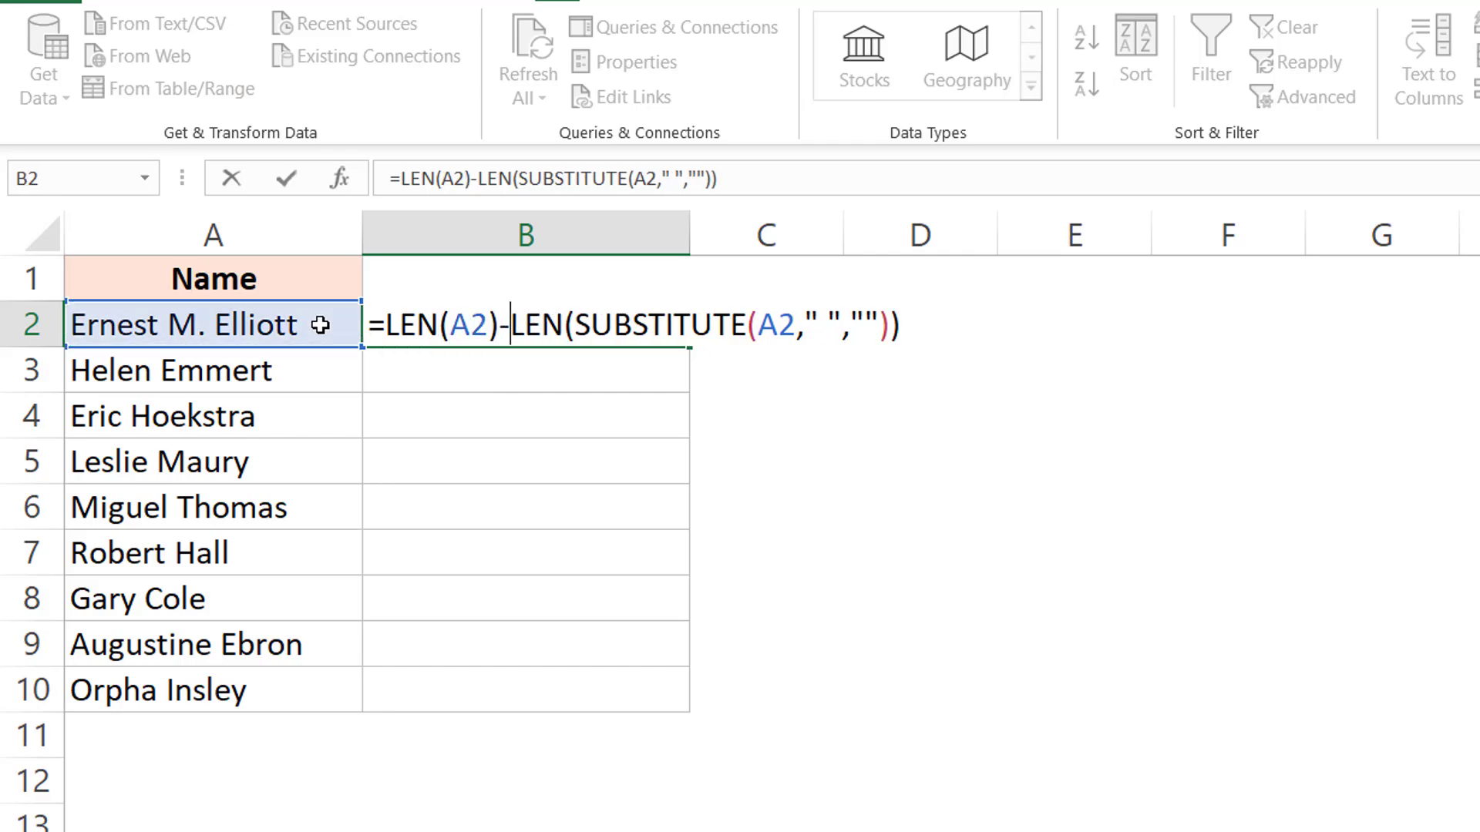
key("Return")
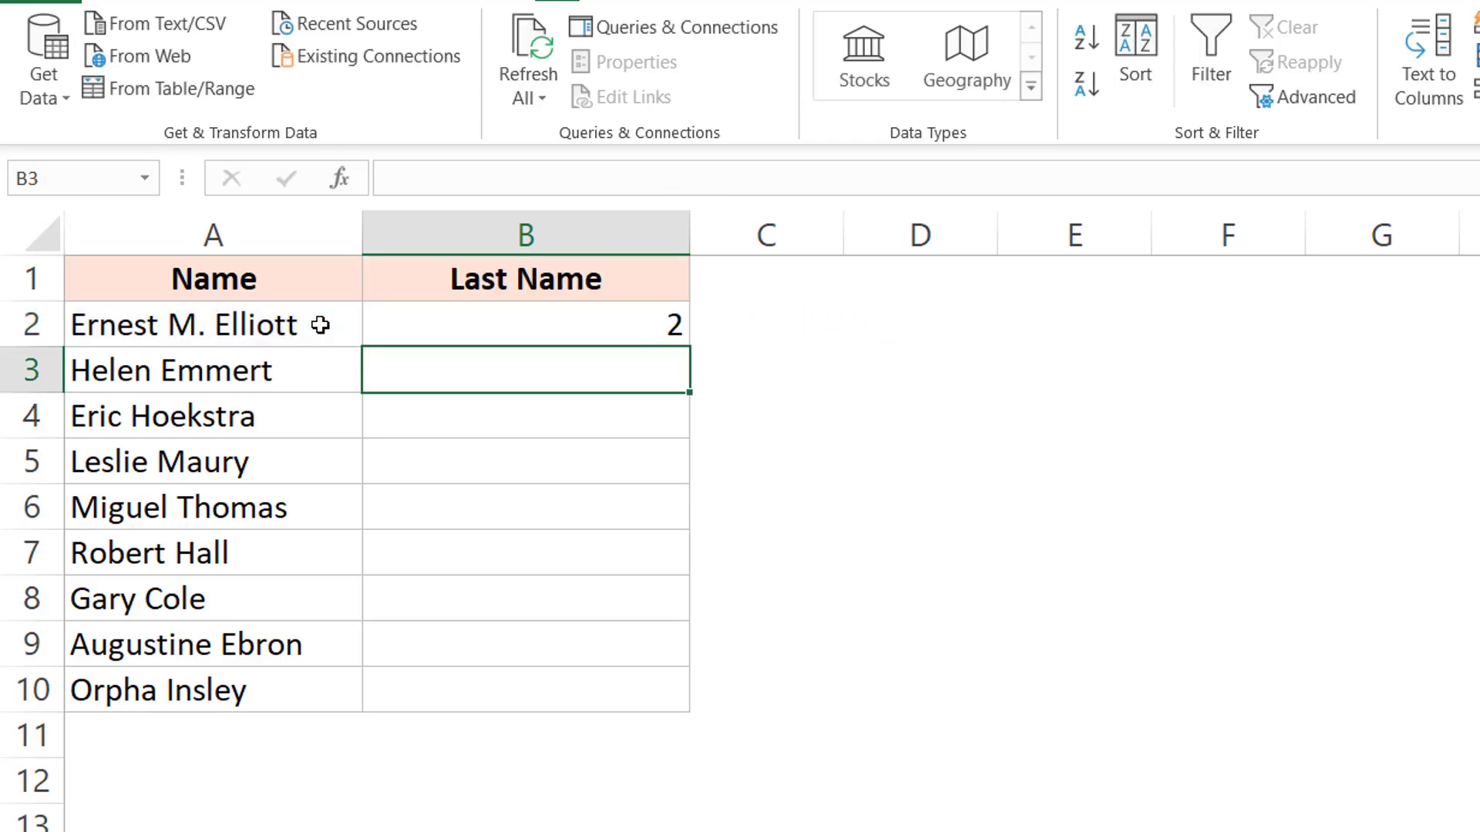
key("Up")
left_click_drag(686, 346, 684, 705)
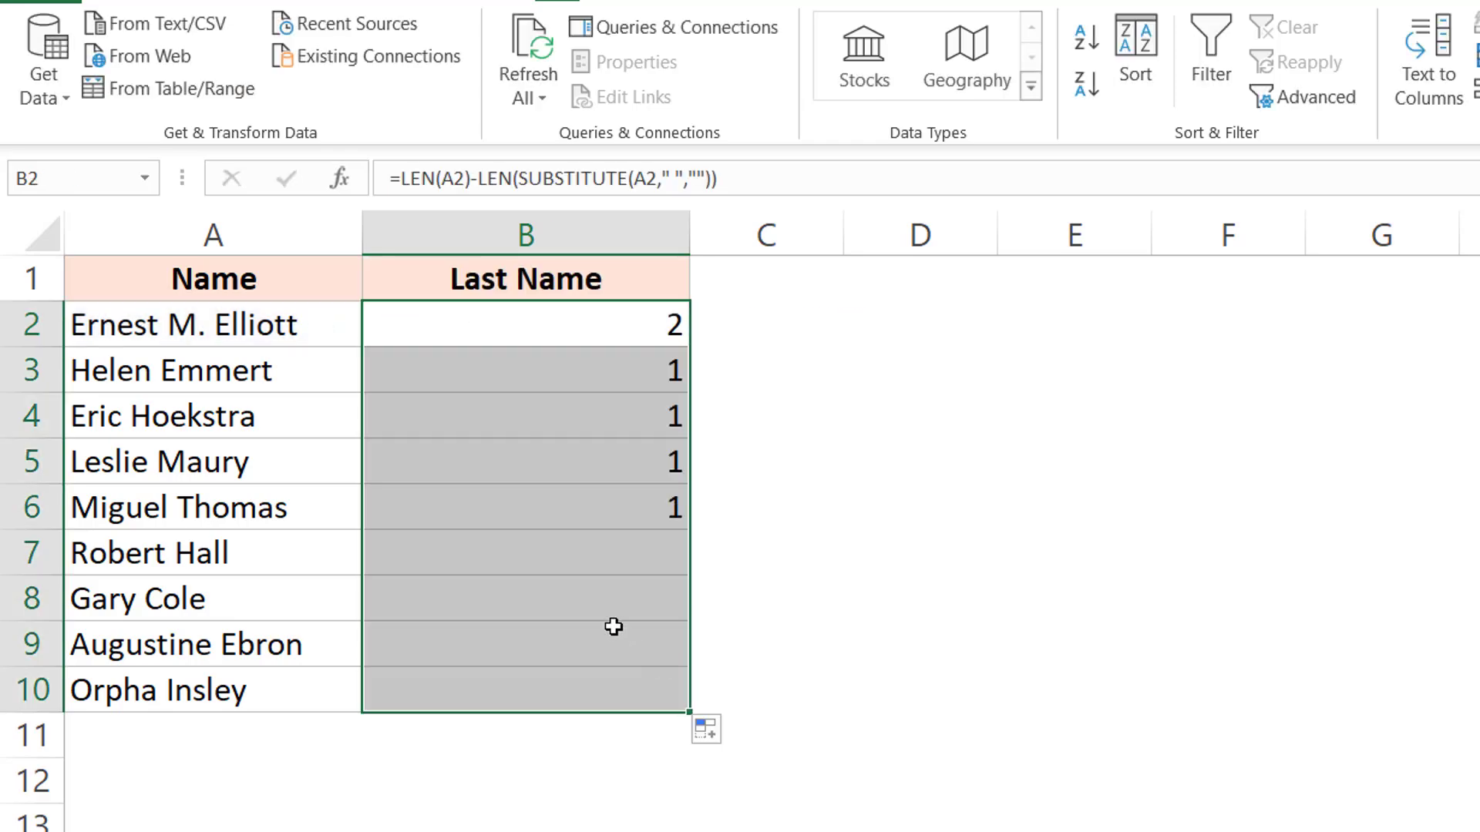
- Add the title "Mr." in front of the full name in A2
double_click(198, 327)
key("ctrl+Left")
key("ctrl+Left")
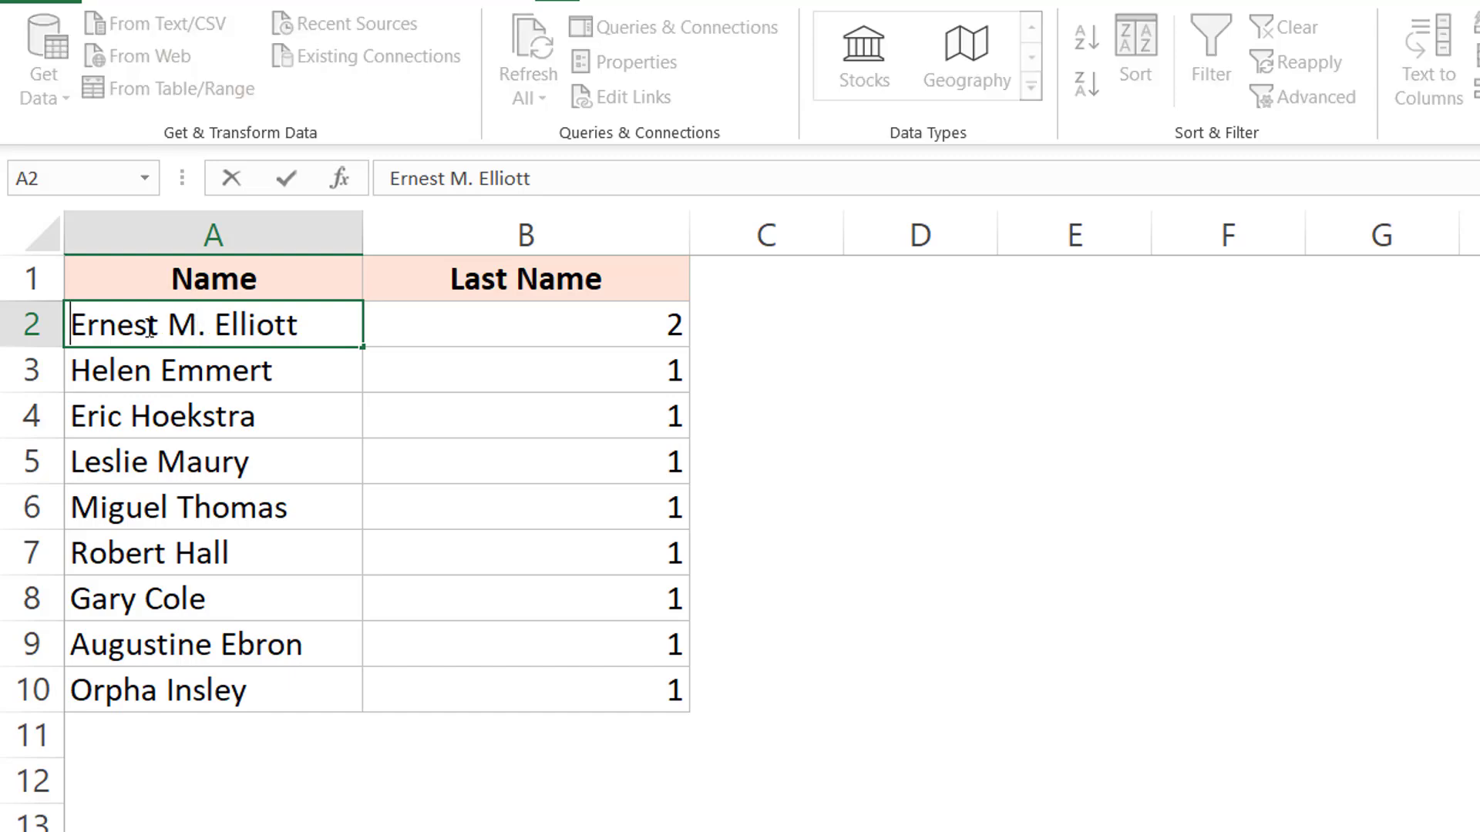
type("Mr.")
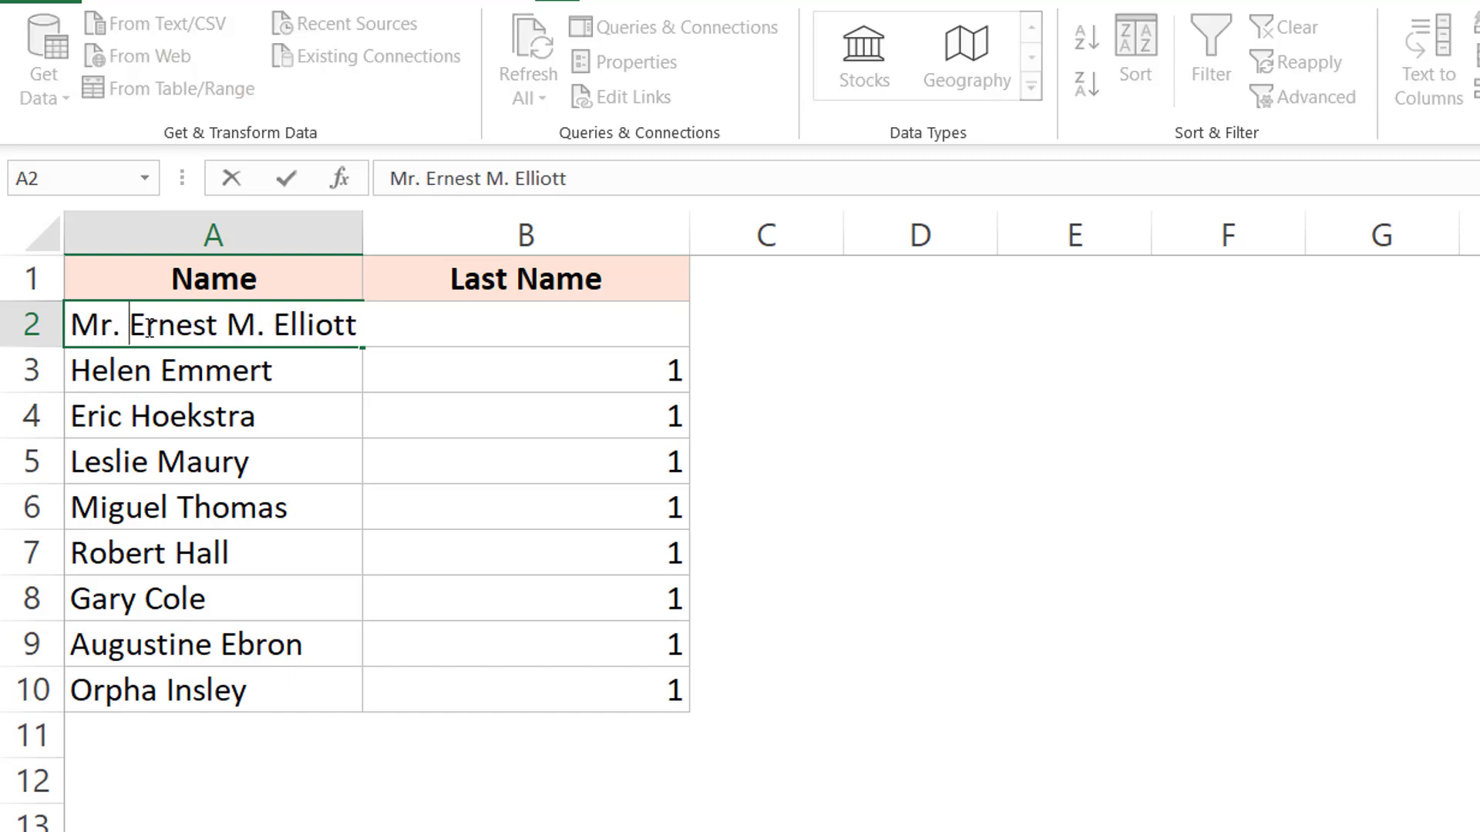
key("Return")
left_click(149, 326)
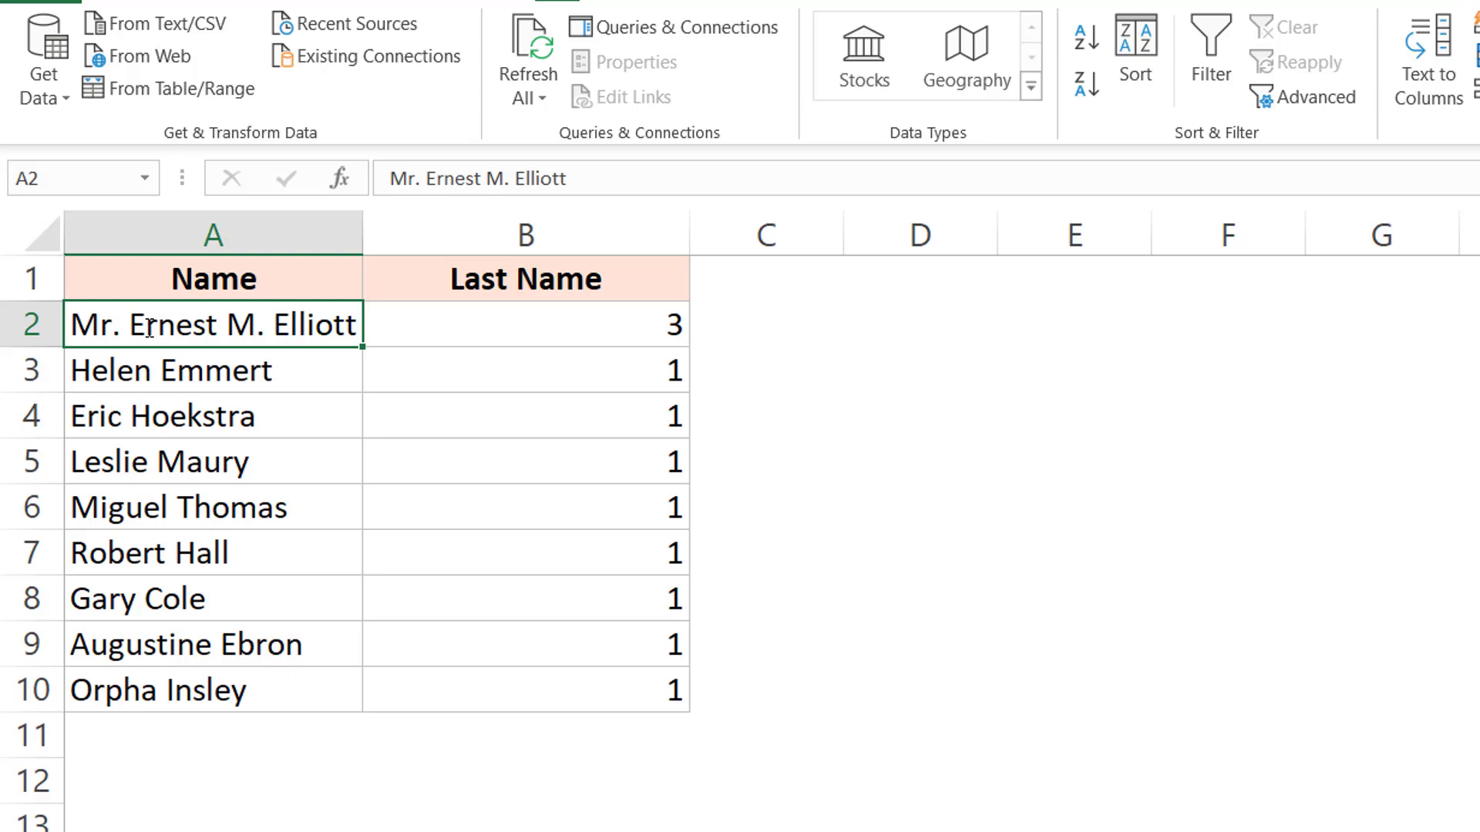
- Change the B2 formula to =SUBSTITUTE(A2," ","@",LEN(A2)-LEN(SUBSTITUTE(A2," ",""))) to replace the last space with @, and fill it down to B10
key("Right")
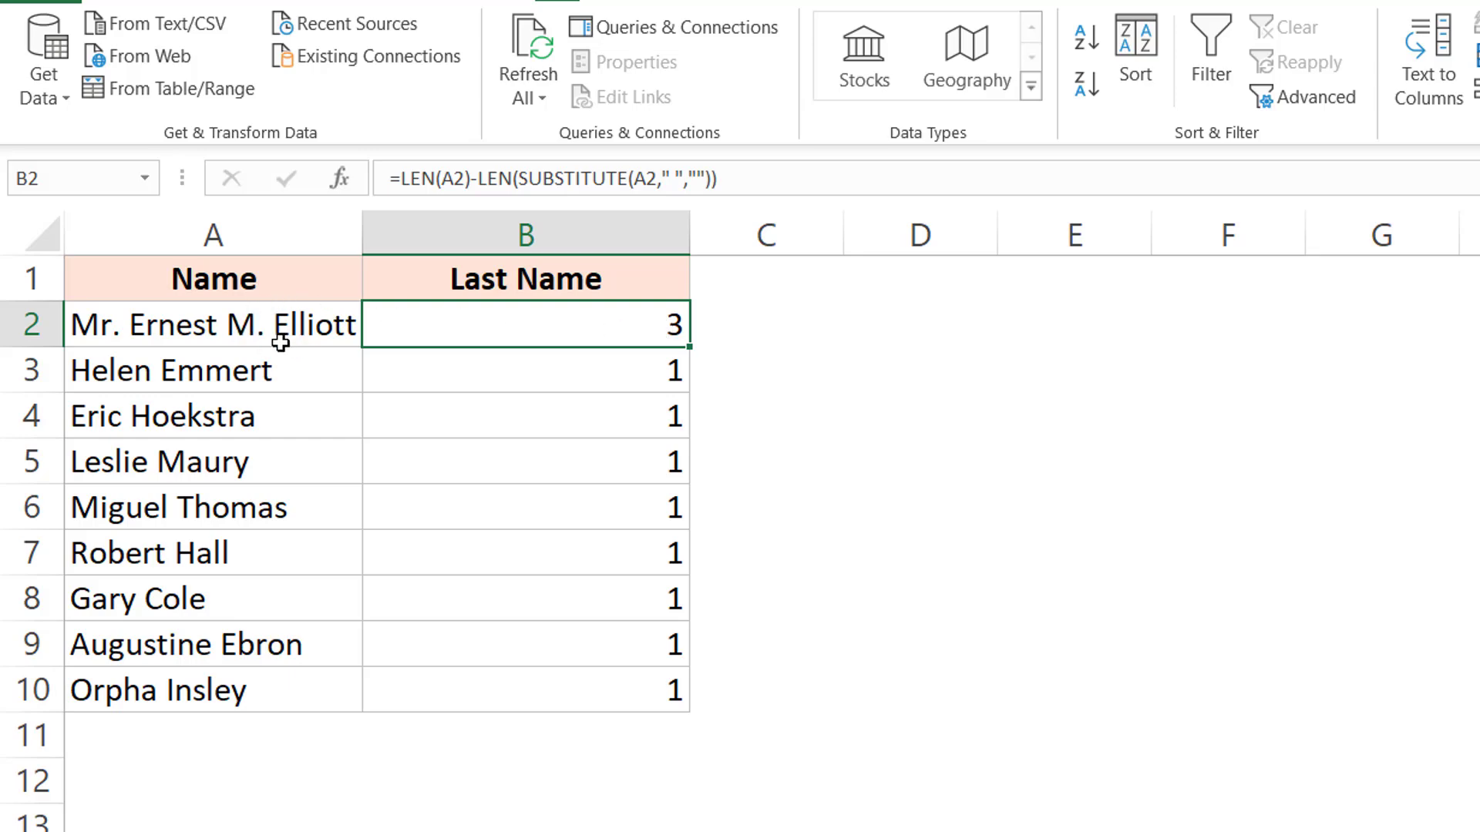
key("F2")
key("Left")
key("Left")
key("Left")
key("Left")
key("Left")
key("Left")
key("Left")
key("Left")
key("Left")
key("Left")
key("Left")
key("Left")
key("Left")
key("Left")
key("Left")
key("Left")
key("Left")
key("Left")
key("Left")
key("Left")
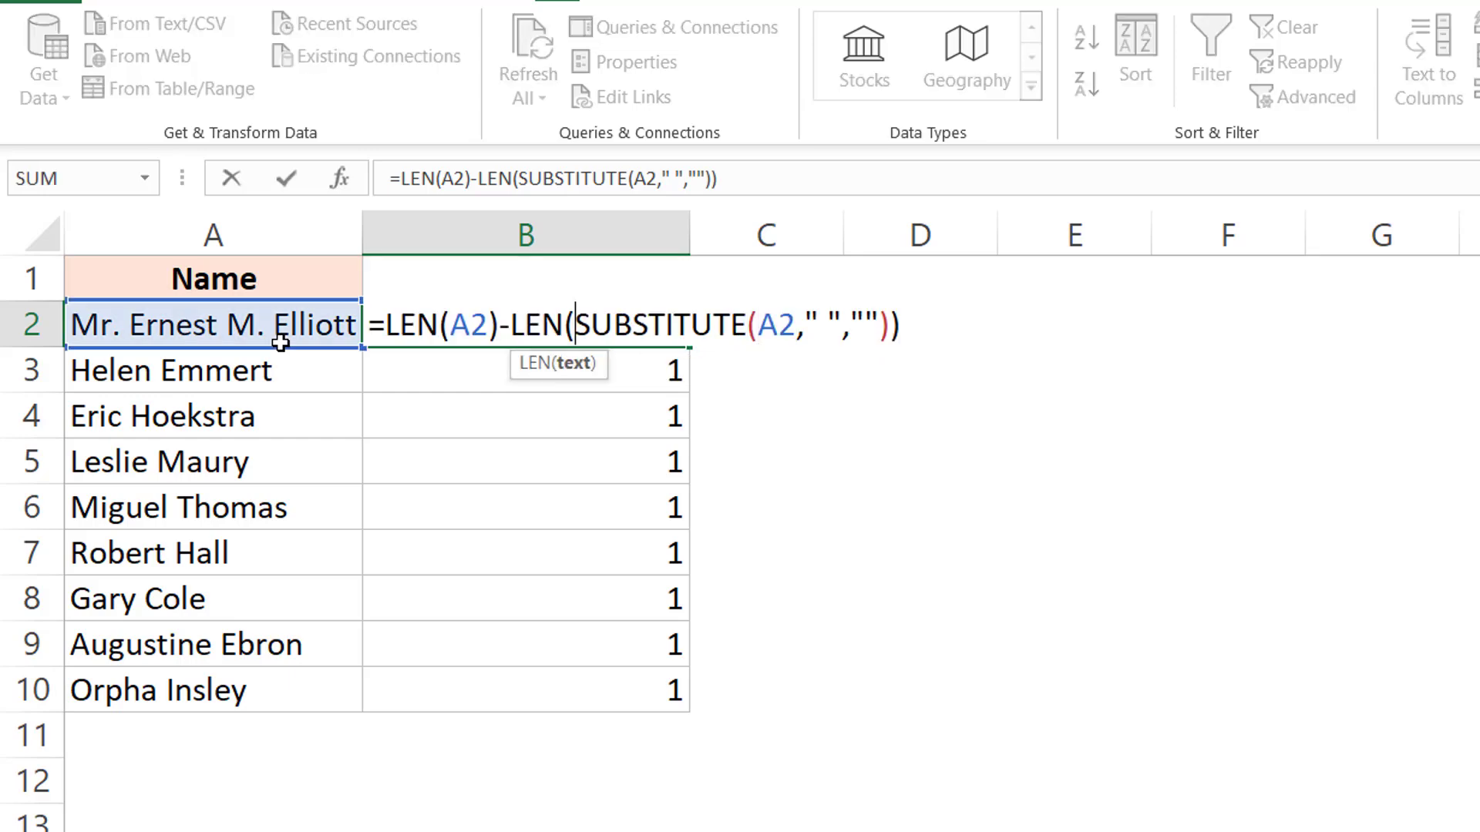
key("Left")
key("Left")
key("Left")
key("Left")
key("Left")
key("Left")
key("Left")
key("Left")
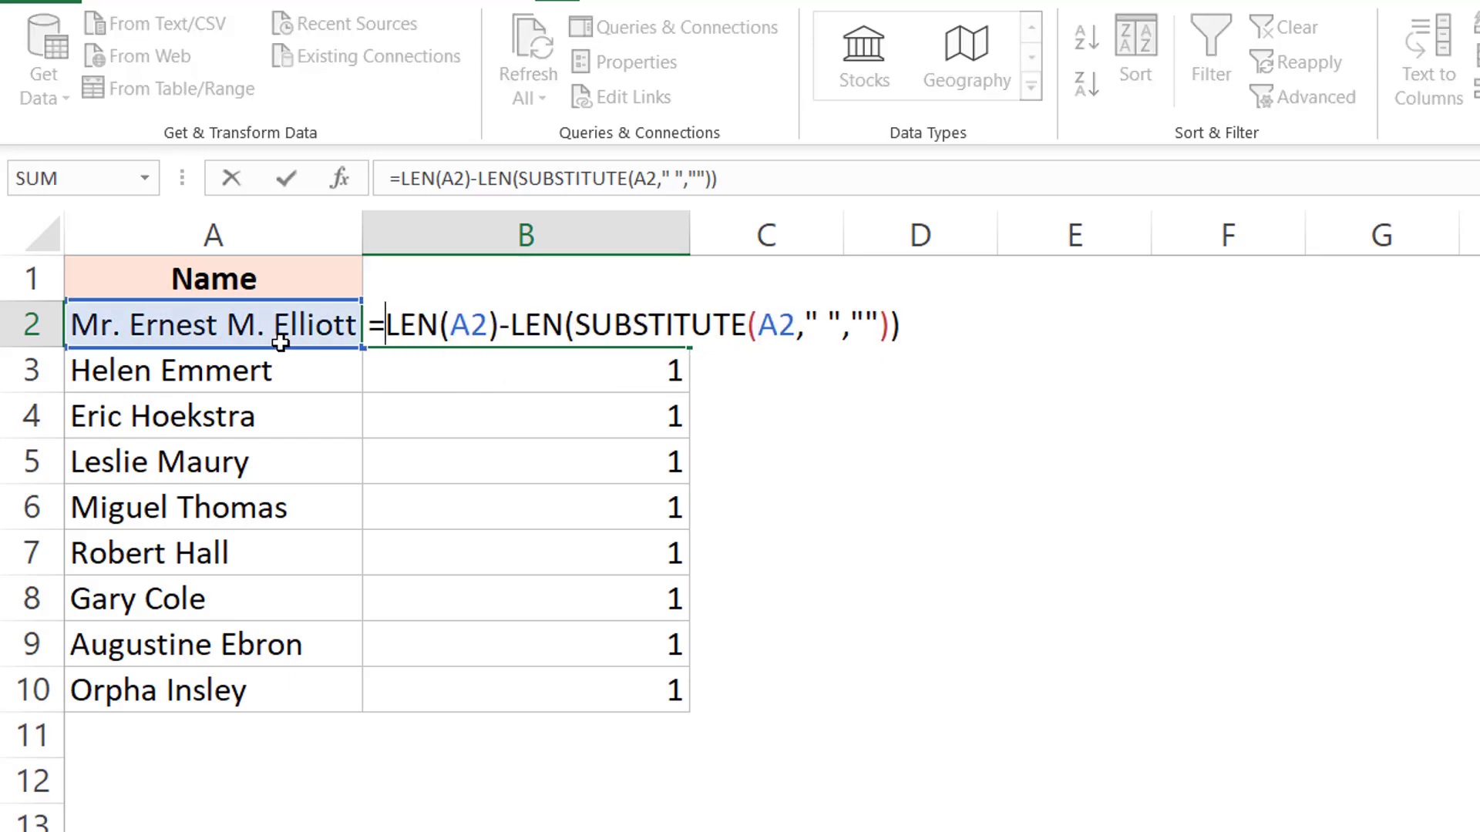
type("Subs")
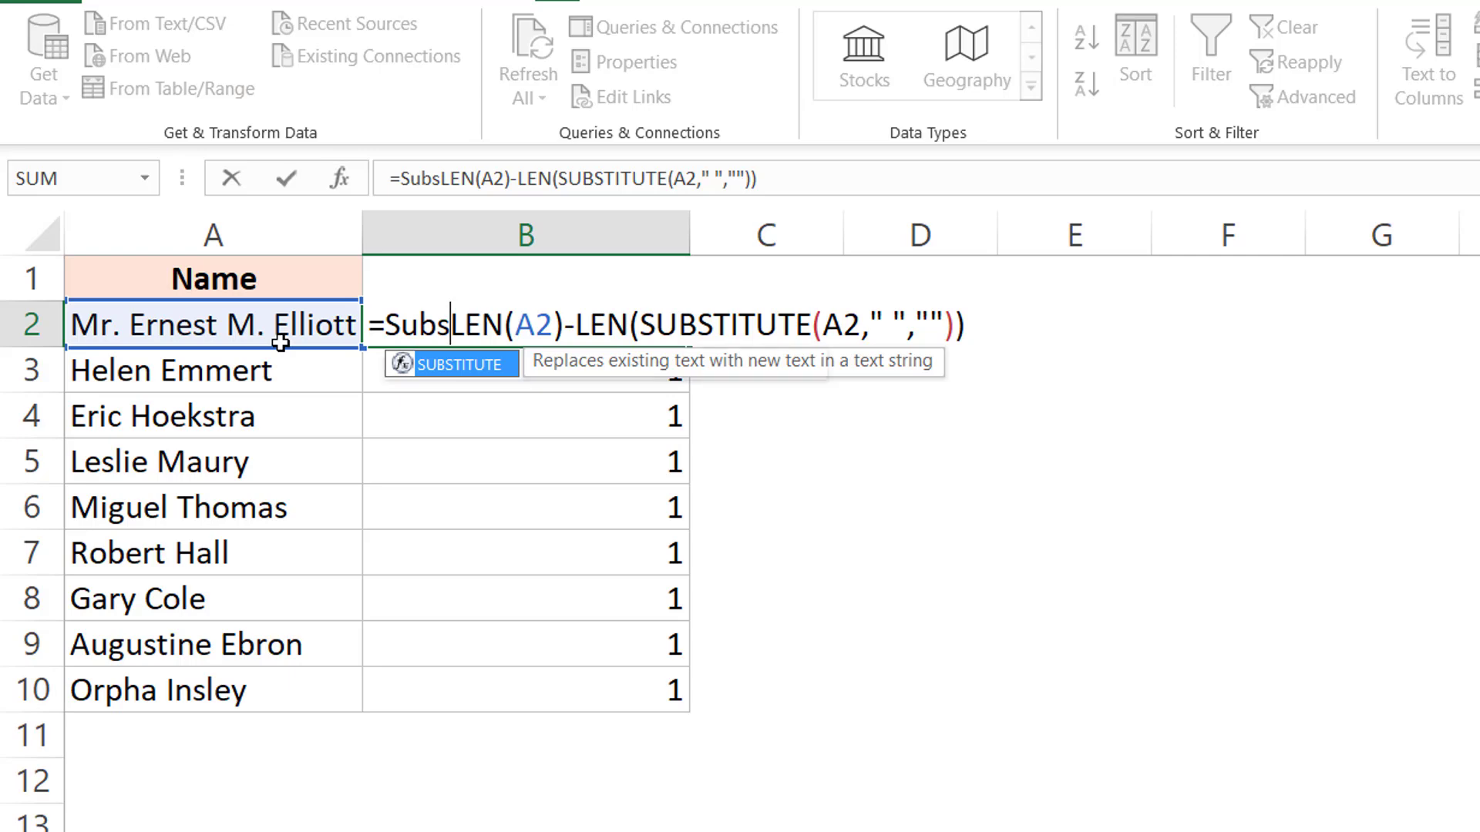
key("Tab")
left_click(279, 339)
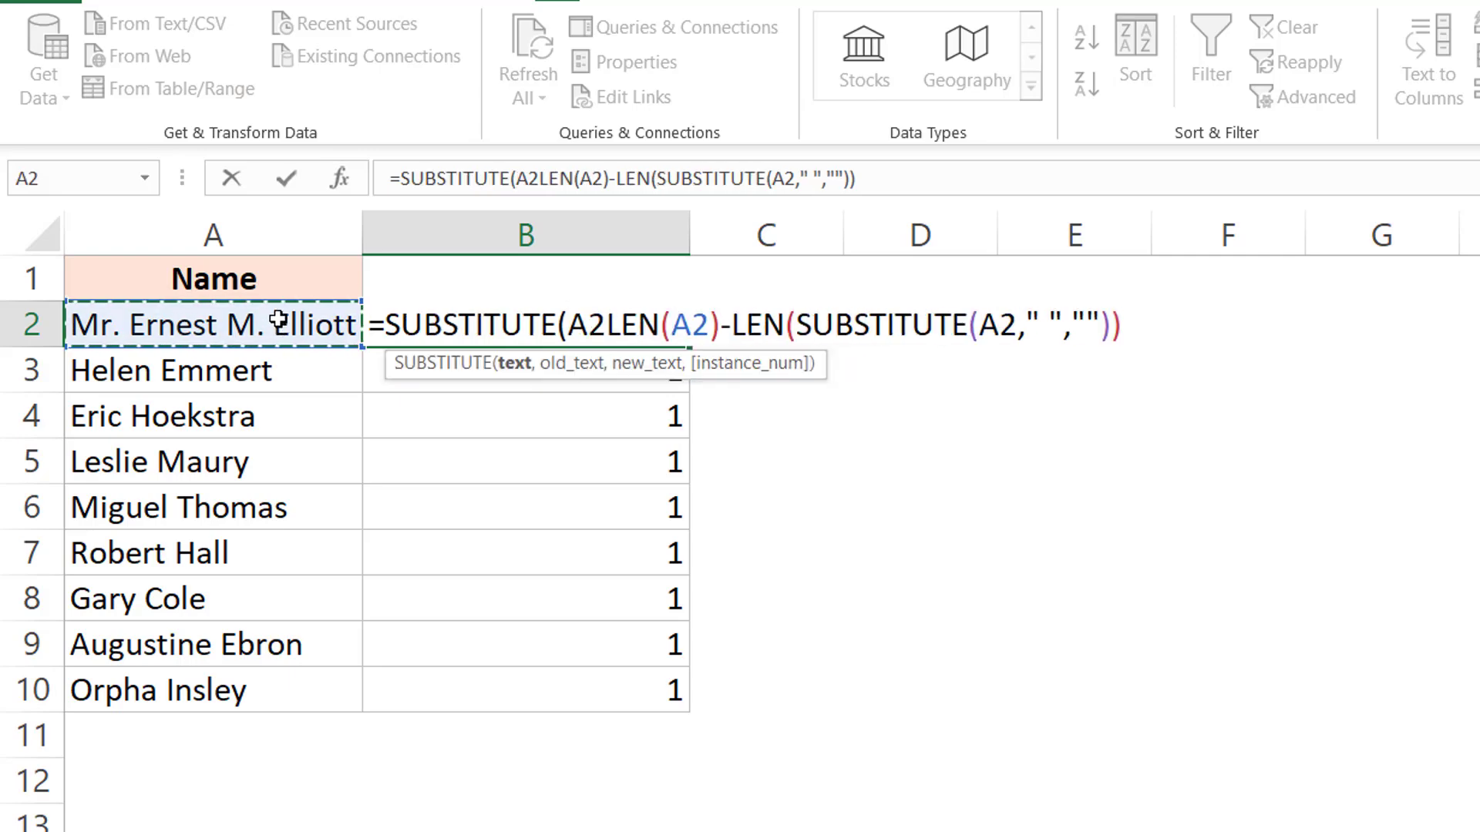
type(",")
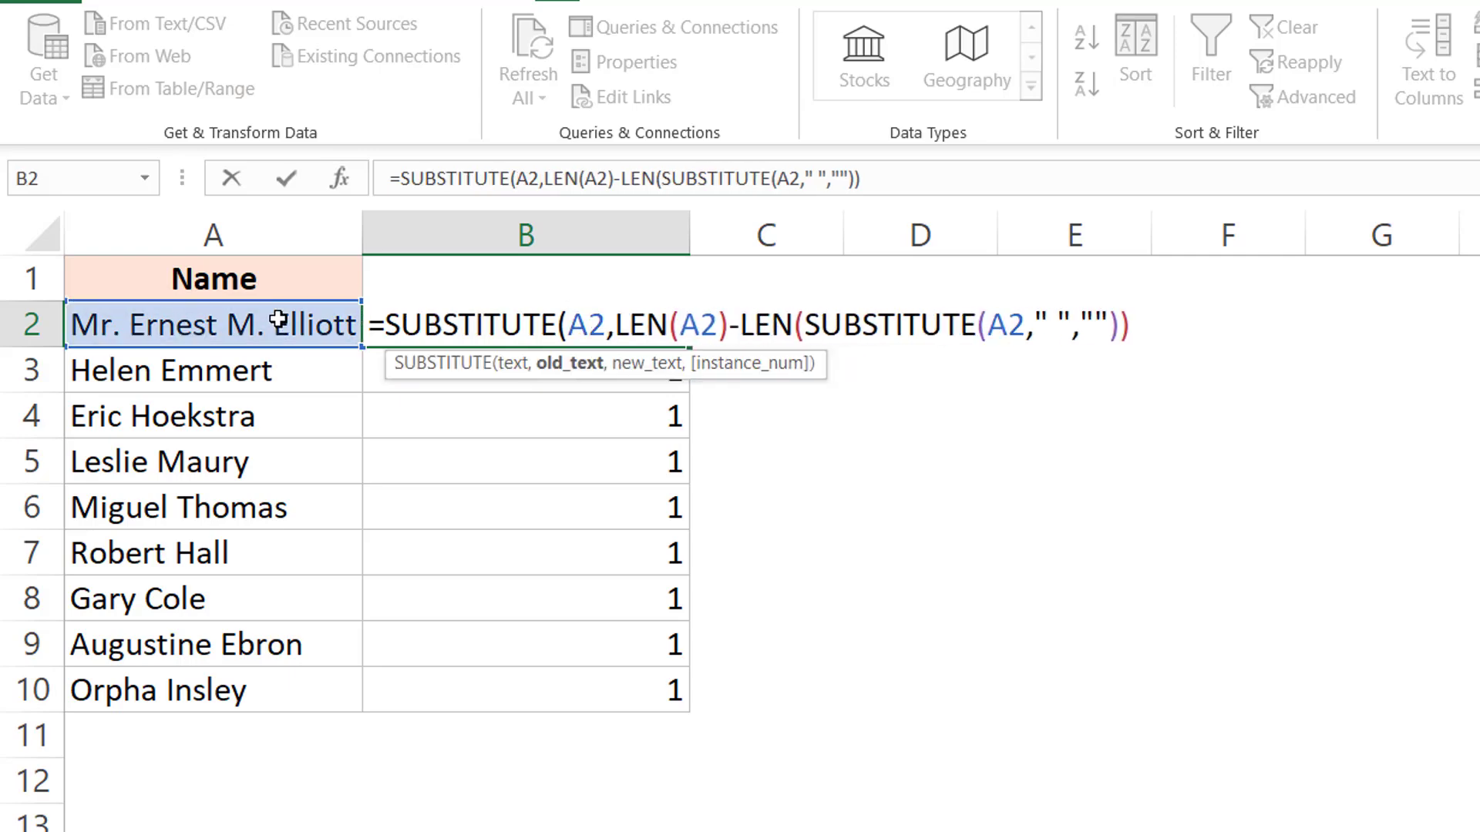
type("\" \"")
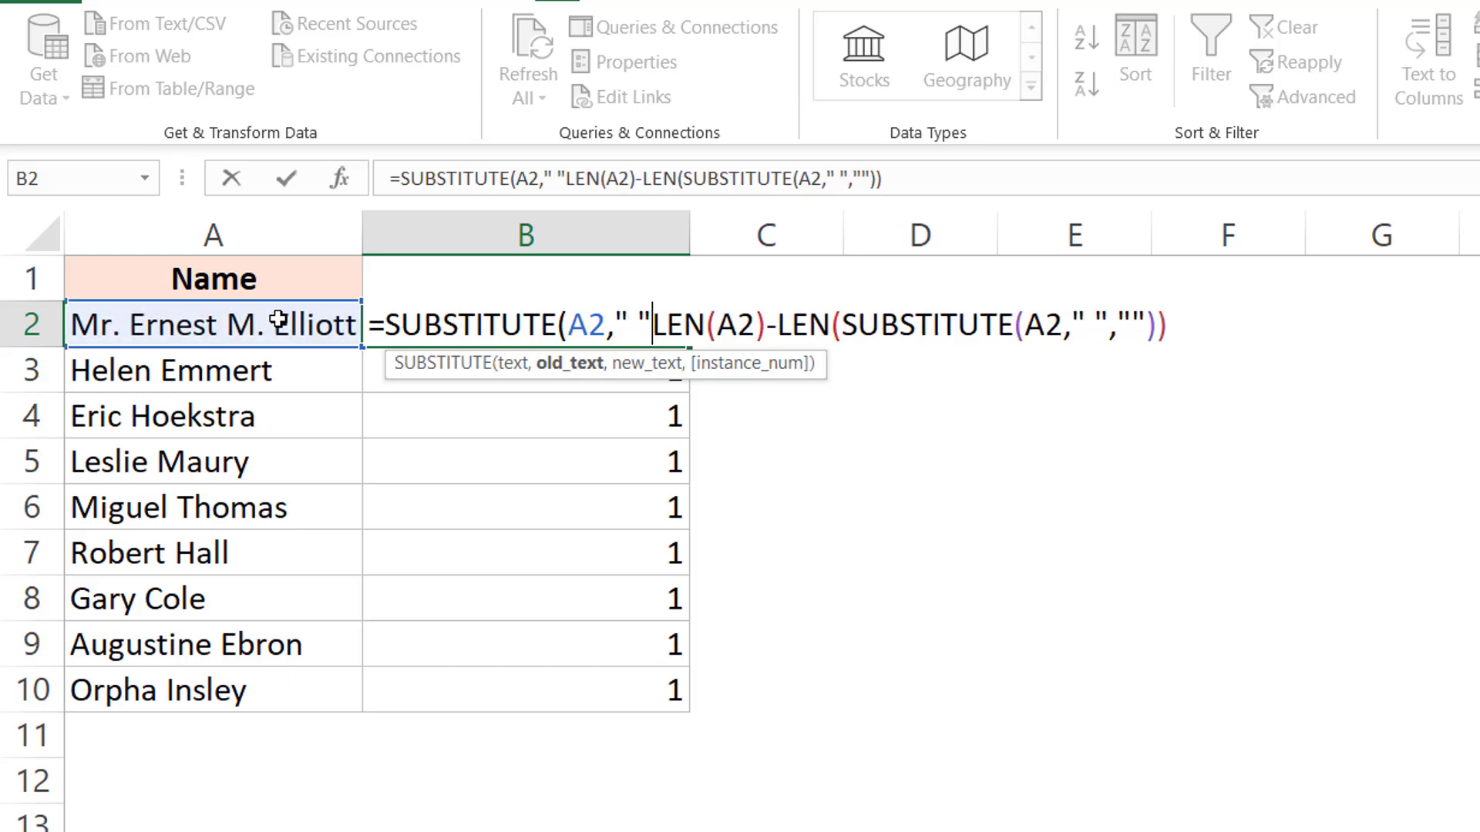
type(",\"@\"")
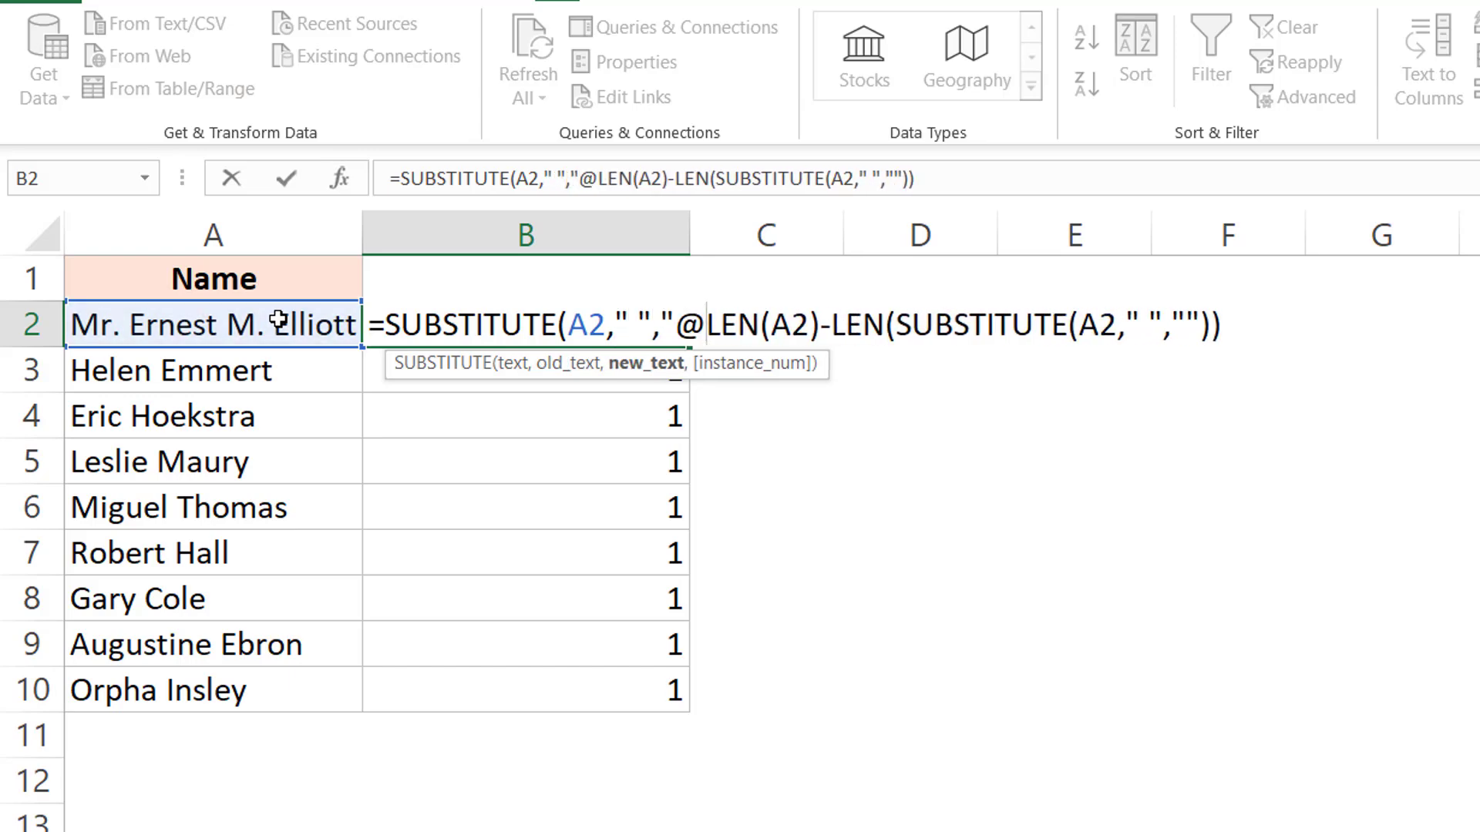
type(",")
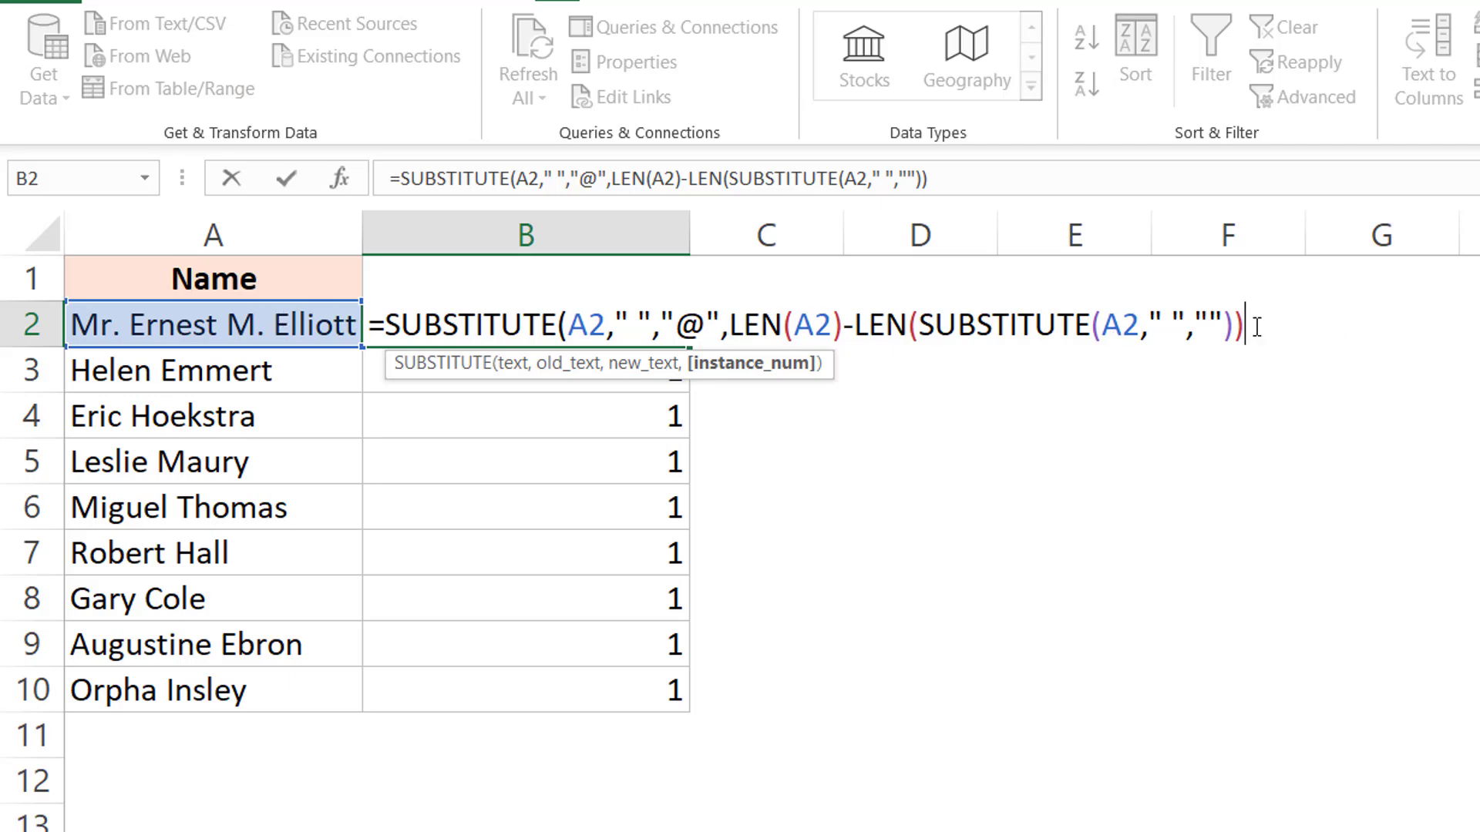
type(")")
key("Return")
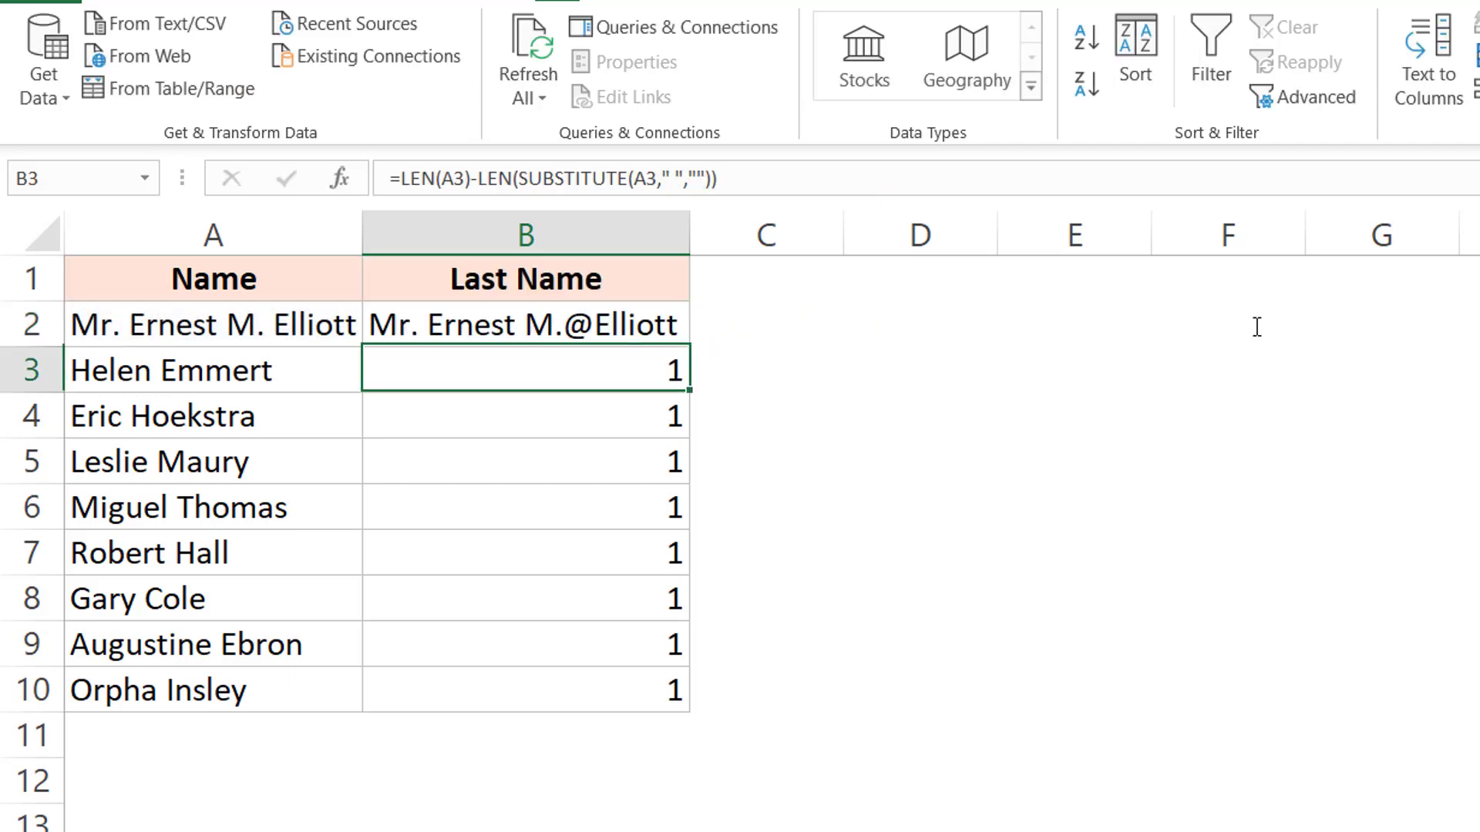
key("Up")
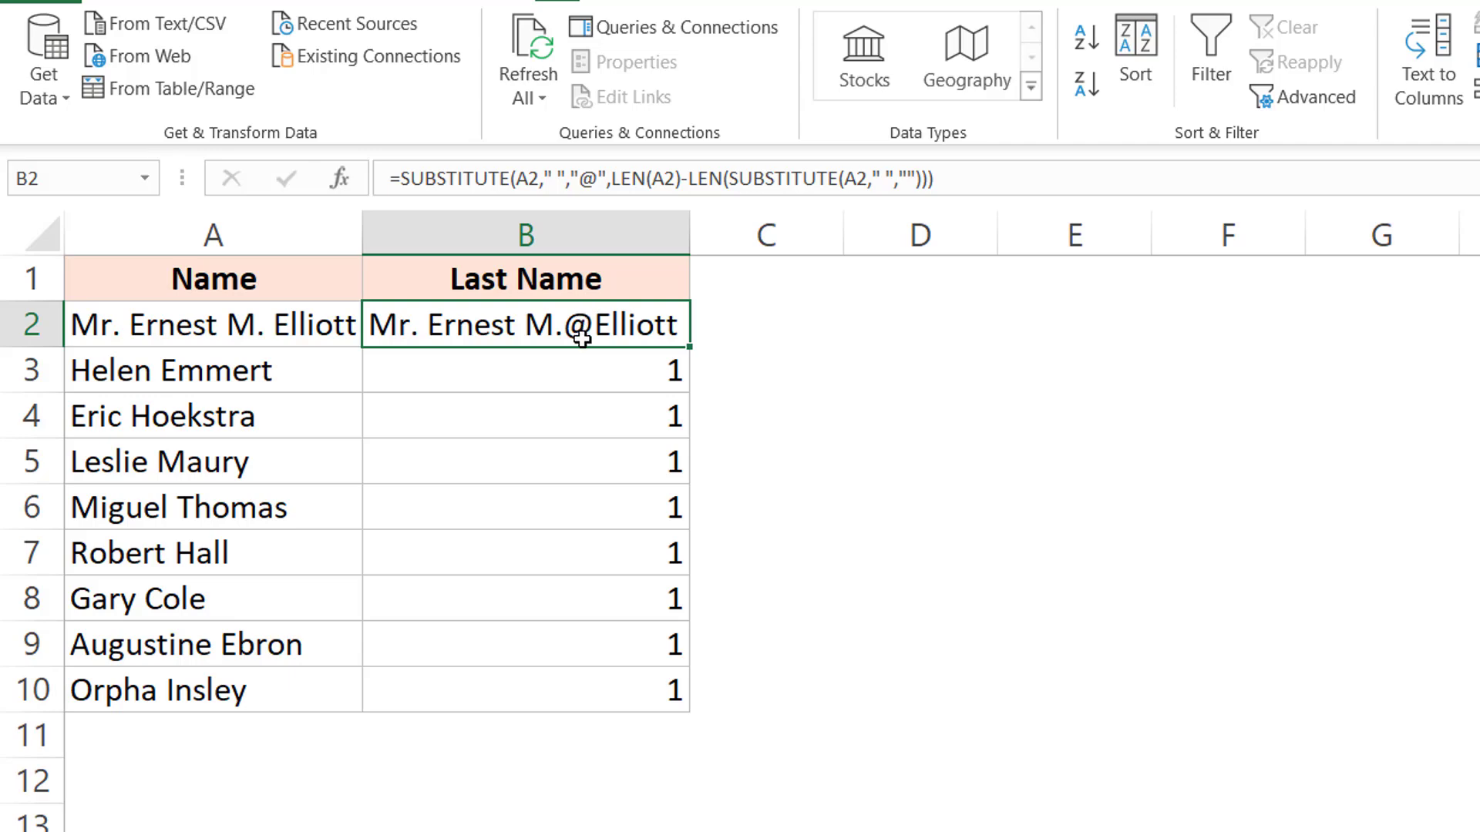
left_click_drag(690, 347, 701, 709)
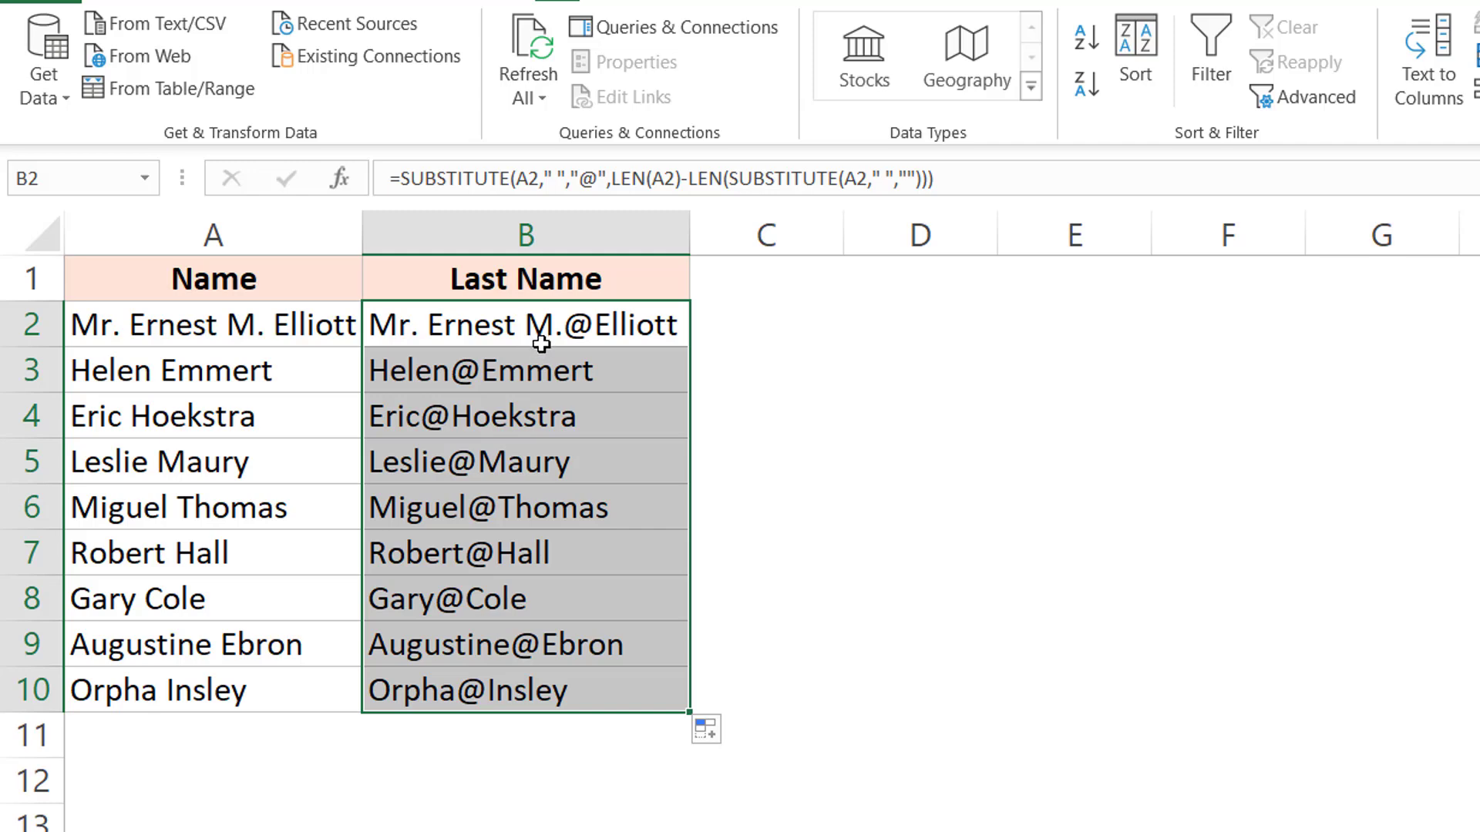
- Wrap the B2 formula as =FIND("@",SUBSTITUTE(A2," ","@",LEN(A2)-LEN(SUBSTITUTE(A2," ","")))) to locate the @, and fill it down to B10
double_click(582, 332)
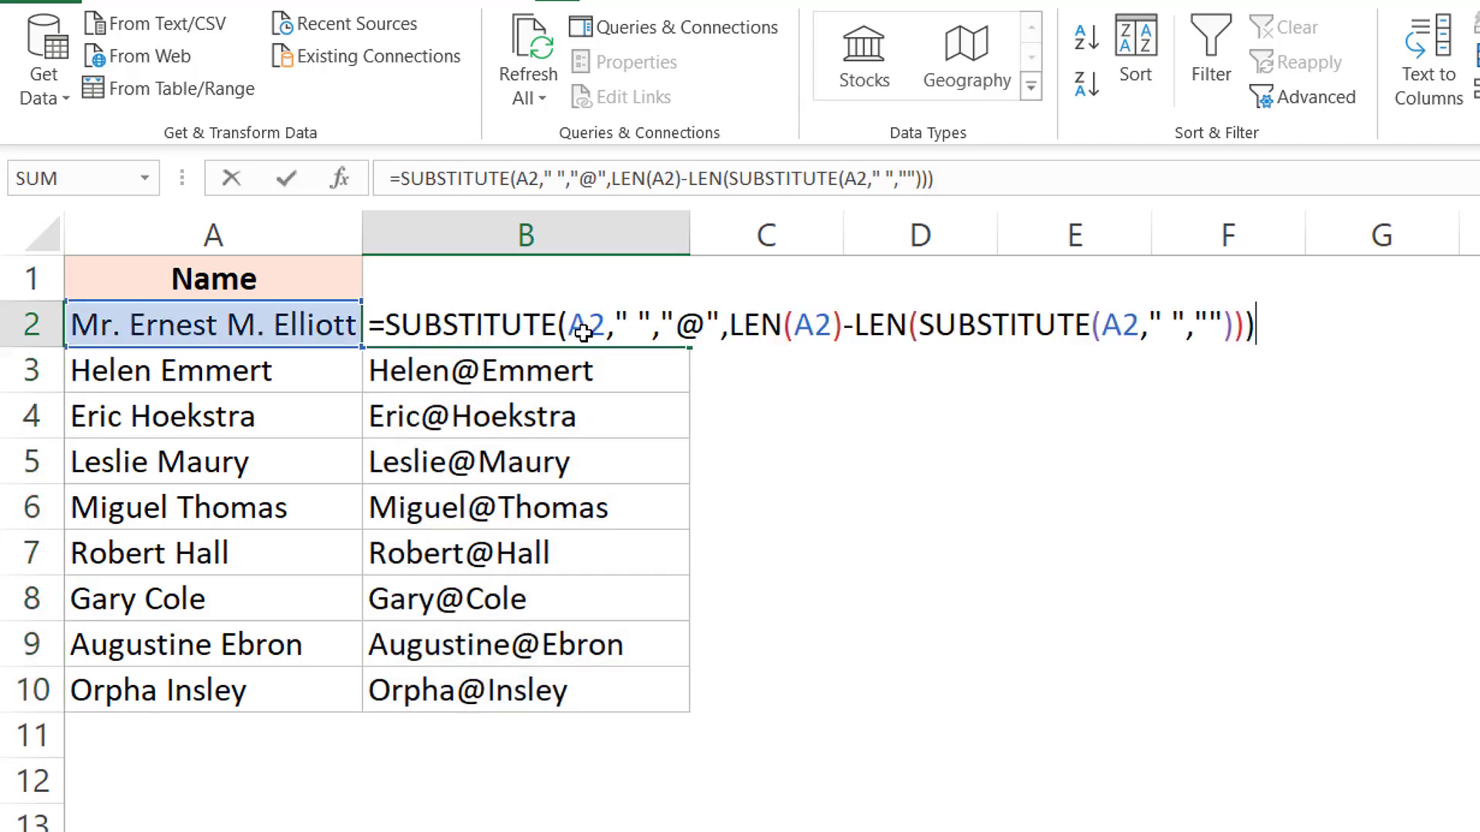
key("Right")
type("FIND(")
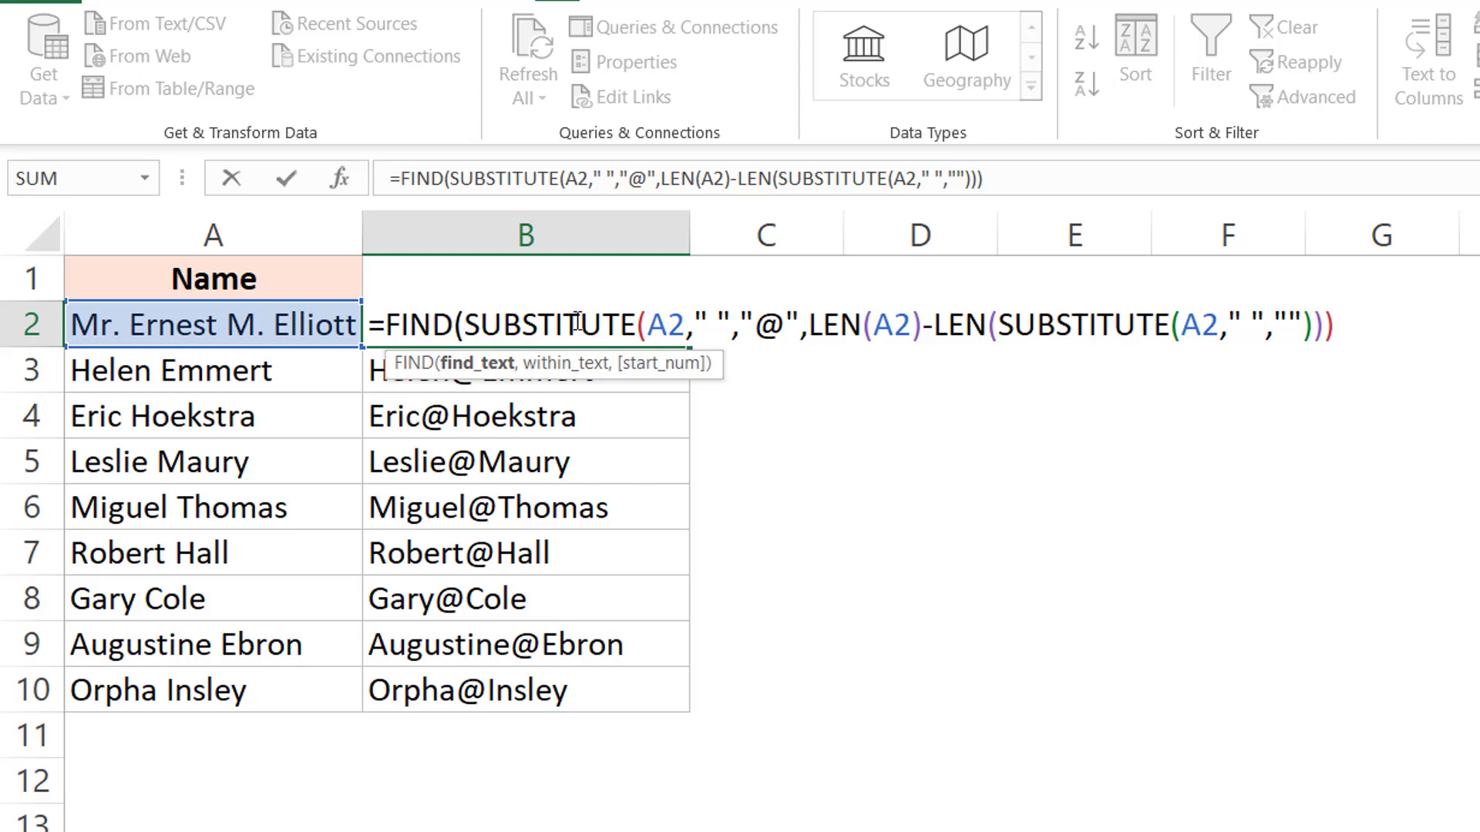
type("\"@\"")
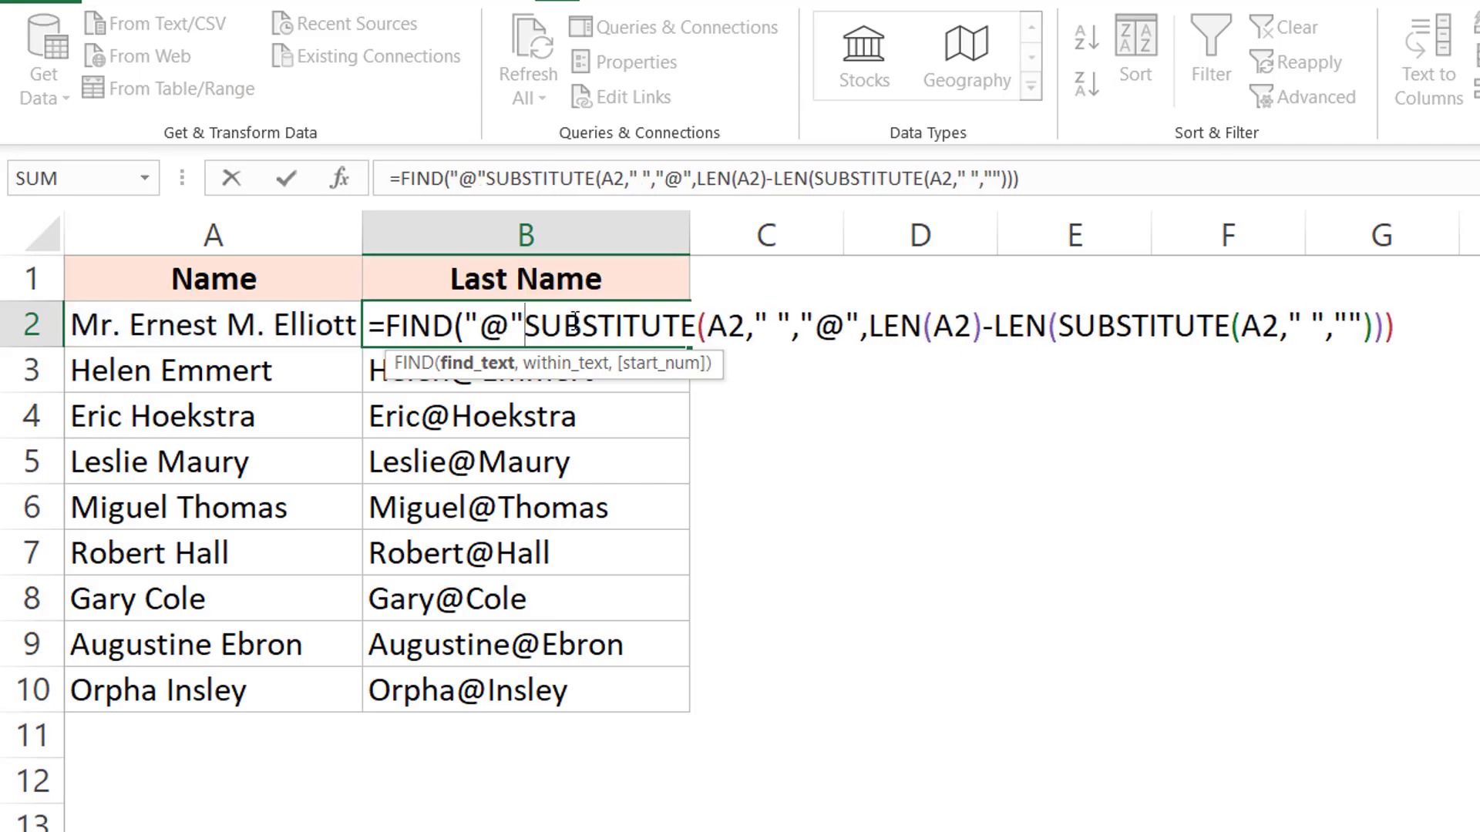
type(",")
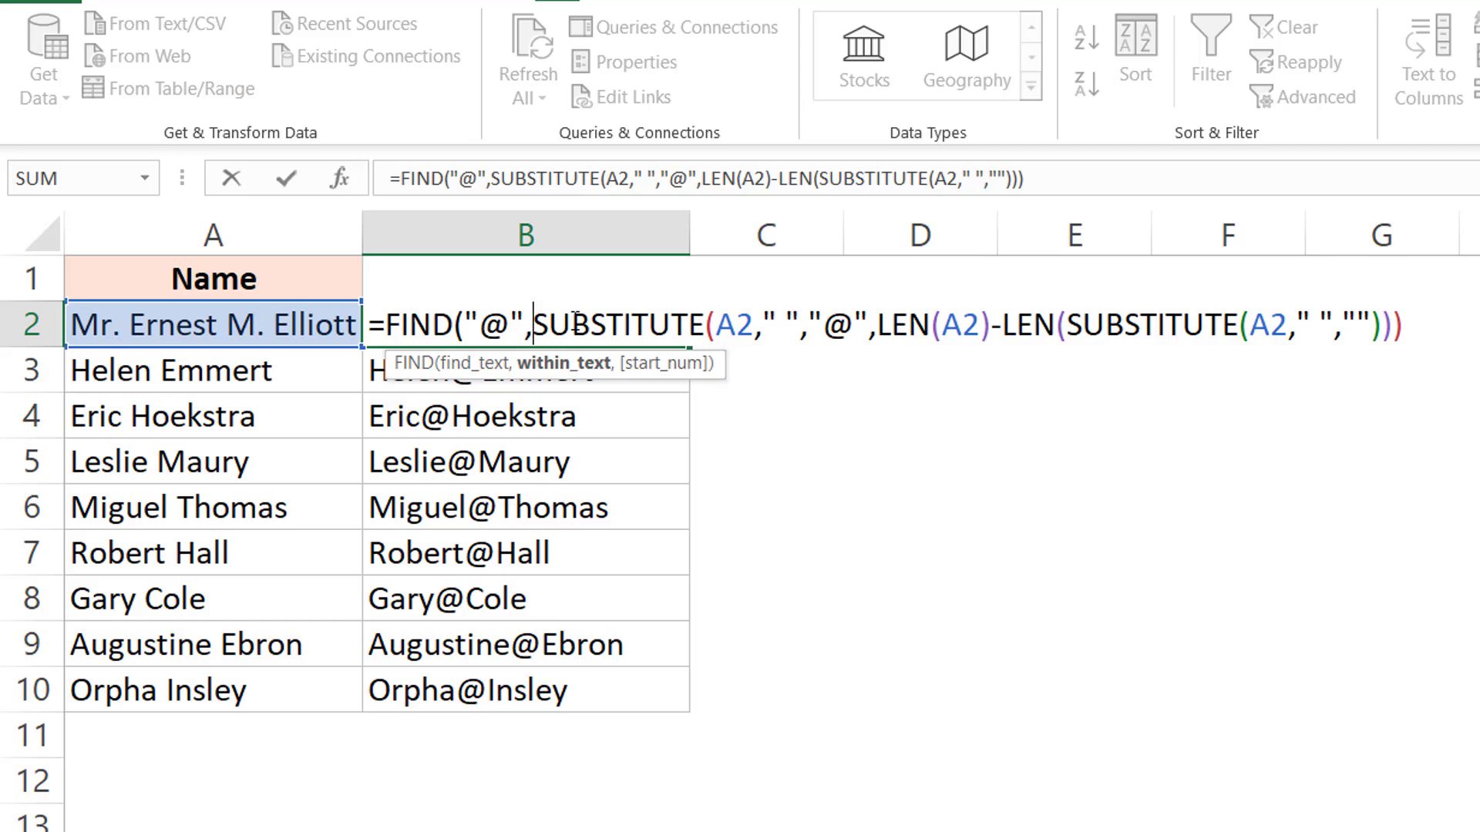
left_click(1415, 319)
type(")")
key("ctrl+Return")
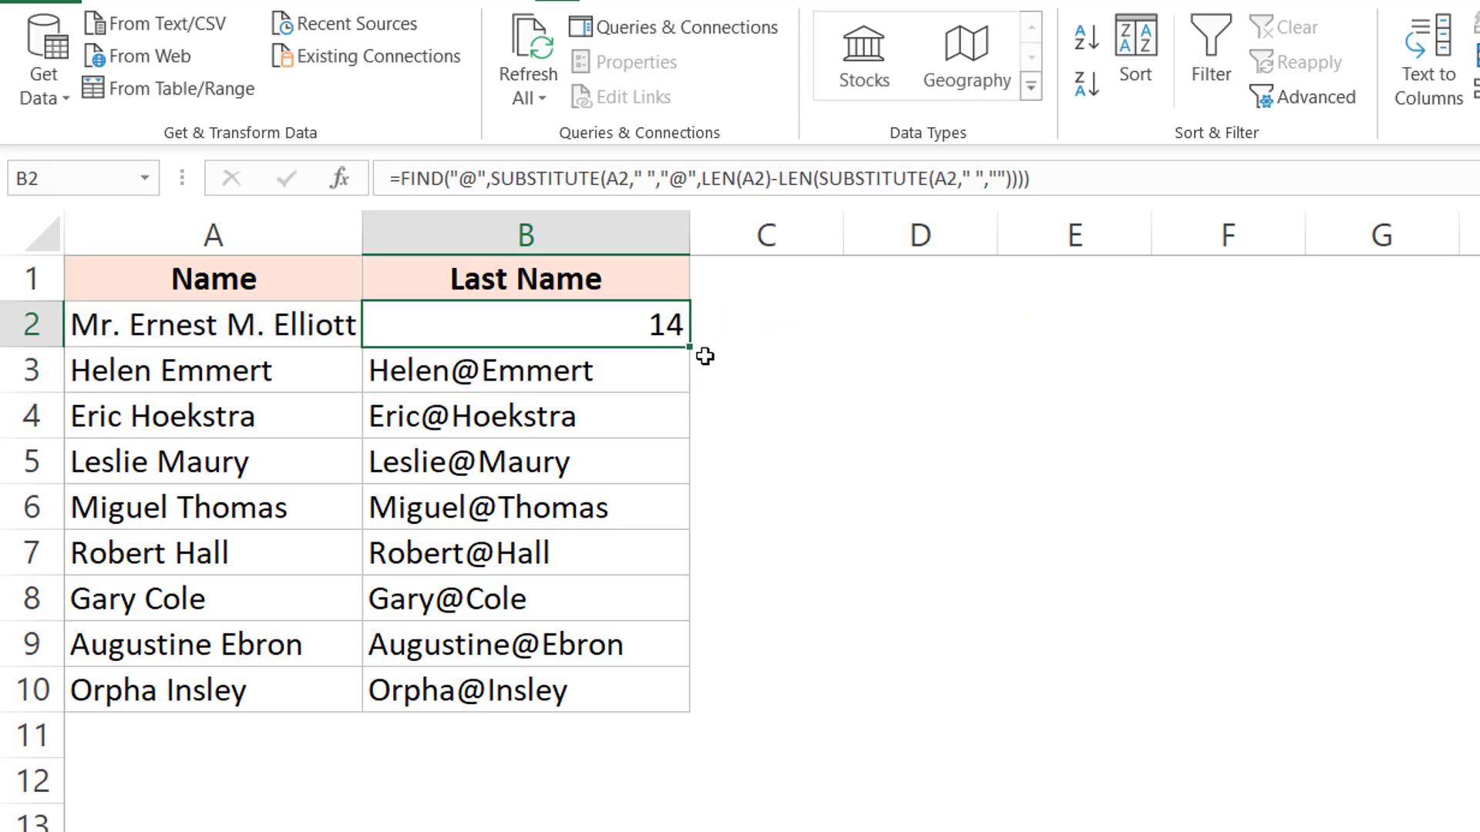
left_click_drag(689, 347, 670, 689)
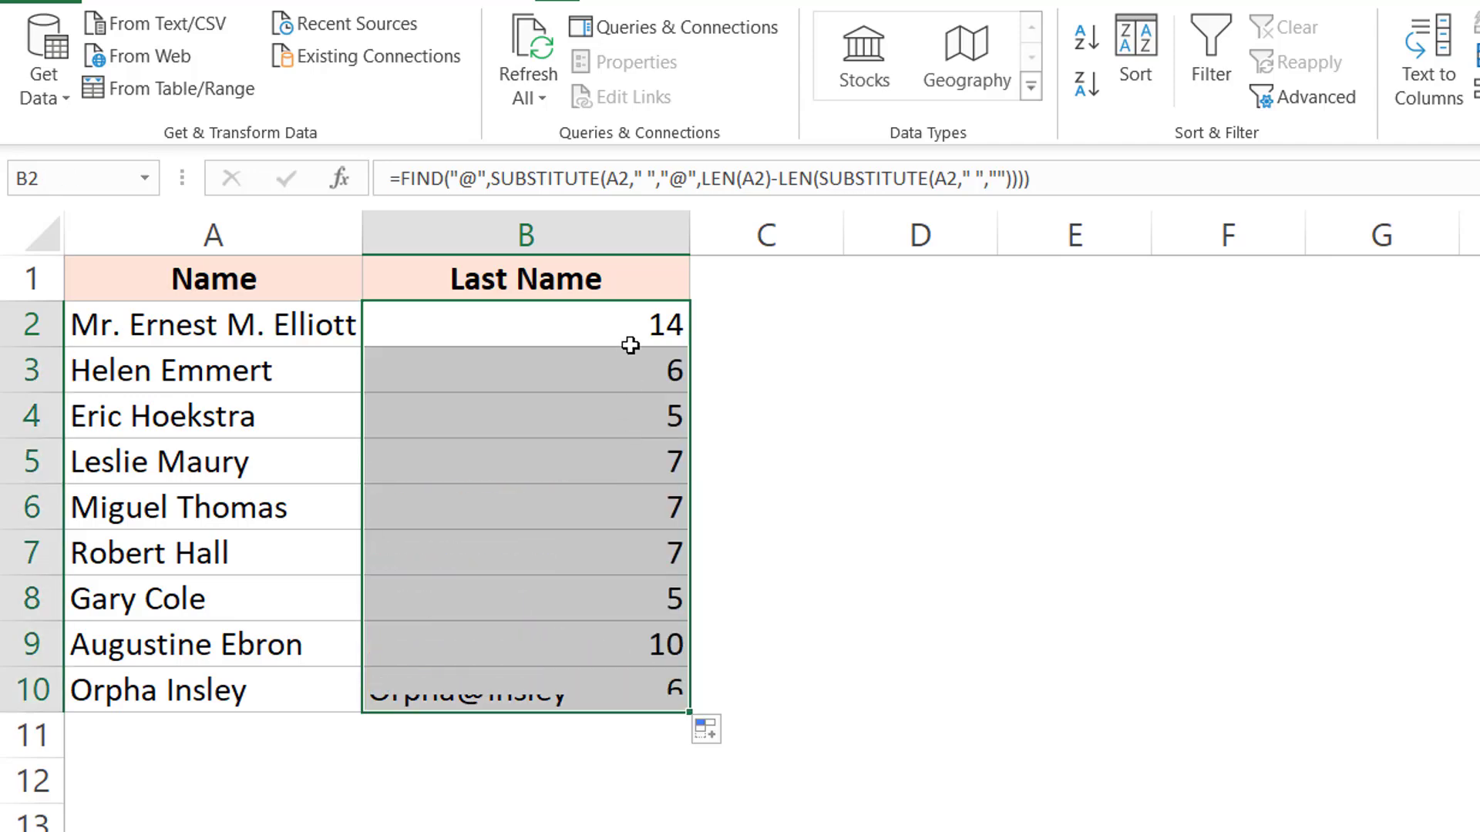
- Extend the B2 formula to =RIGHT(A2,LEN(A2)-FIND("@",SUBSTITUTE(A2," ","@",LEN(A2)-LEN(SUBSTITUTE(A2," ",""))))) and fill it down to B10
double_click(634, 322)
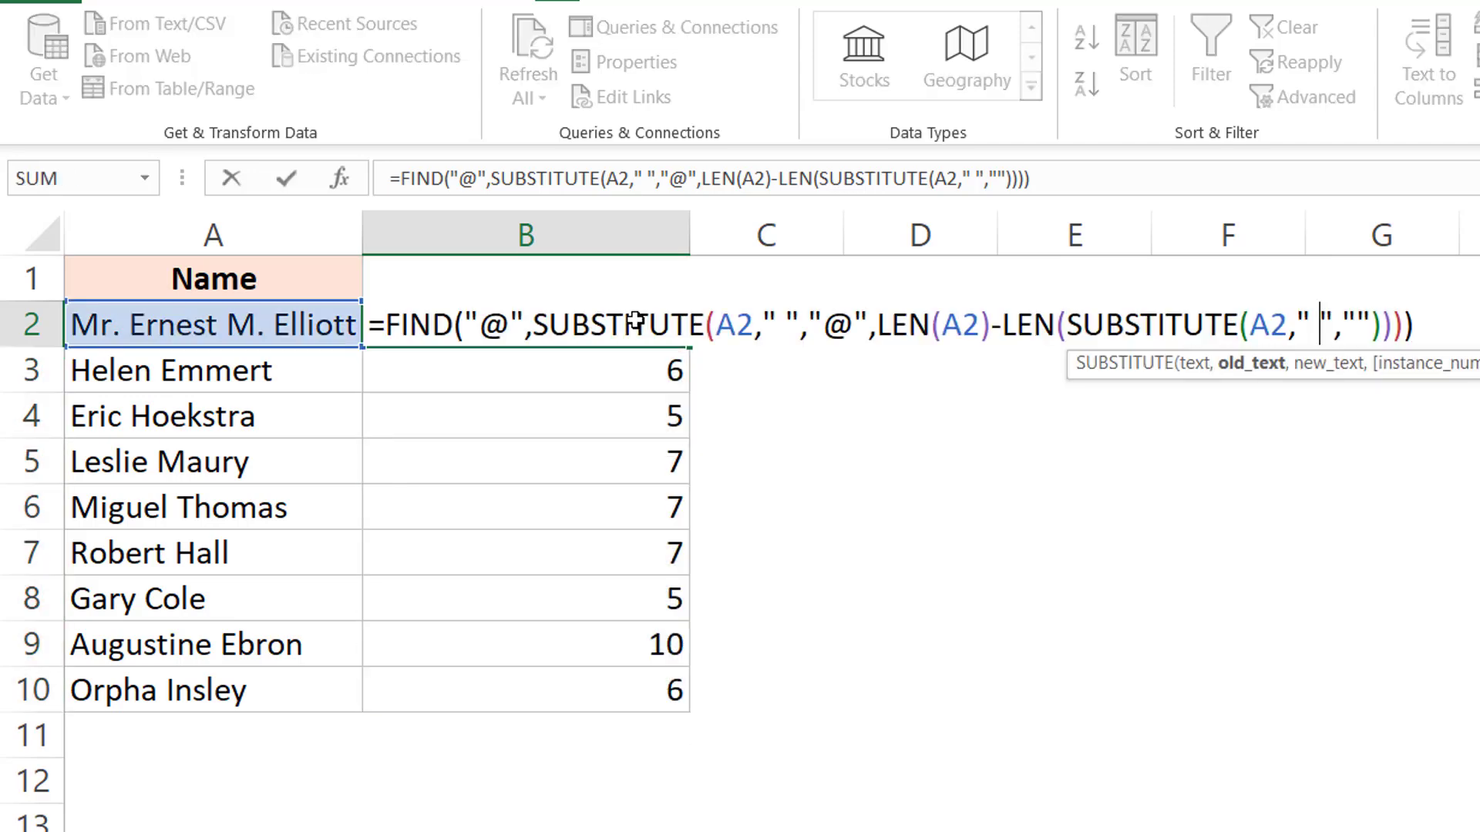
key("Left")
key("Left")
key("Left")
key("Left")
key("Left")
key("Left")
key("Left")
key("Left")
key("Left")
key("Left")
key("Left")
key("Left")
key("Left")
key("Left")
key("Left")
key("Left")
key("Left")
key("Left")
key("Left")
key("Left")
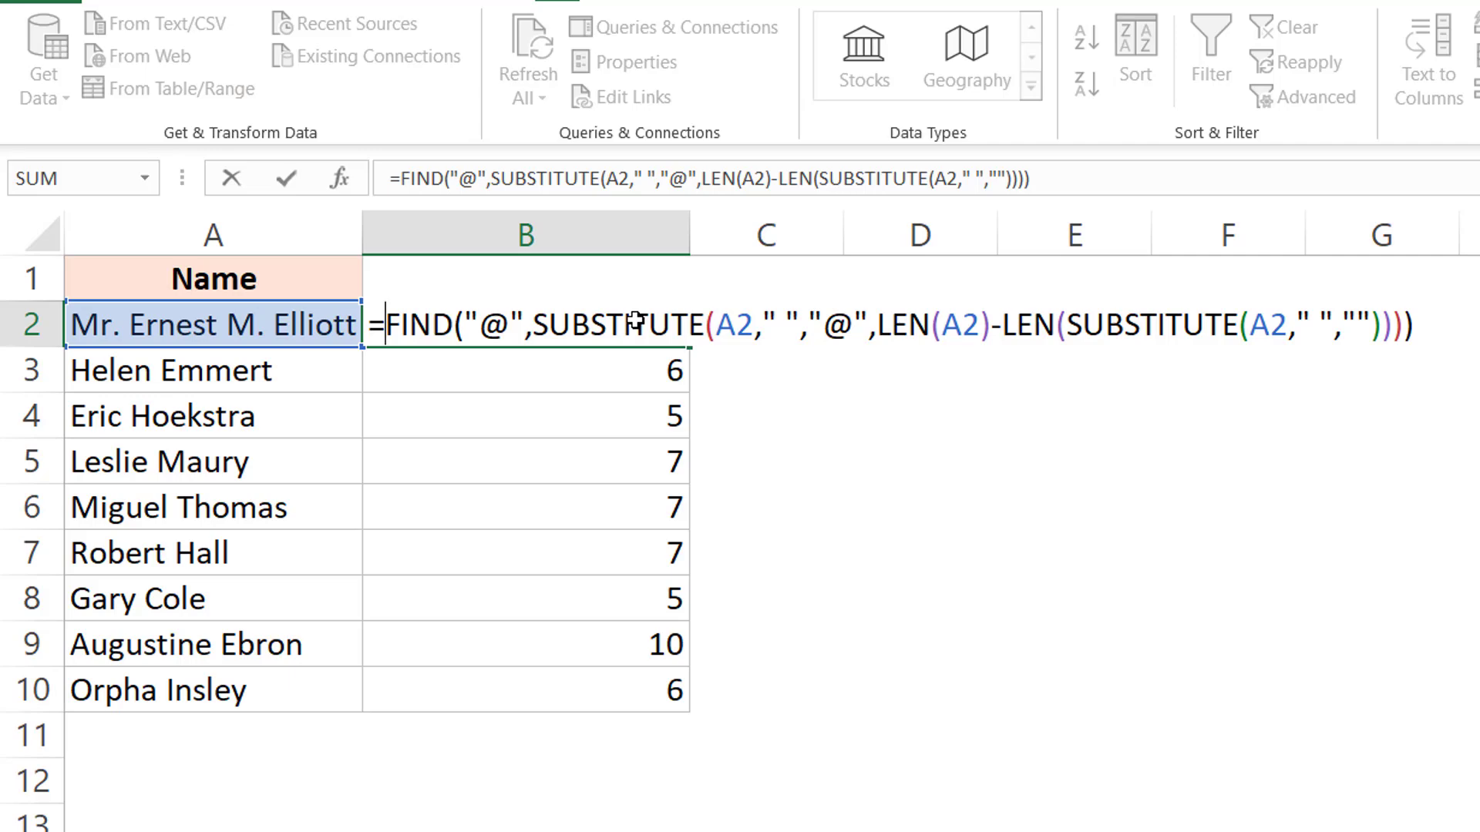
type("RIGHT(")
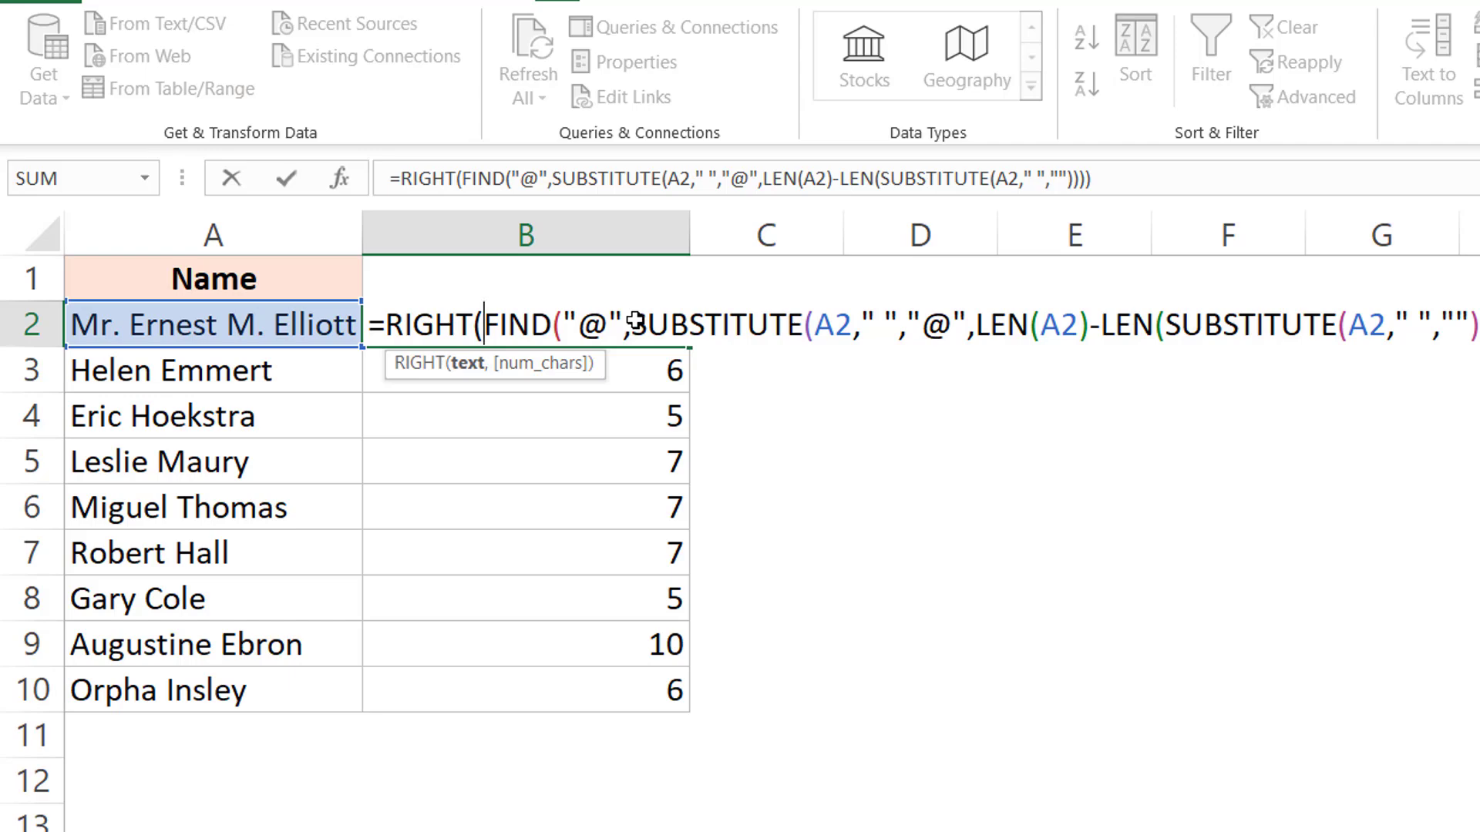
left_click(232, 332)
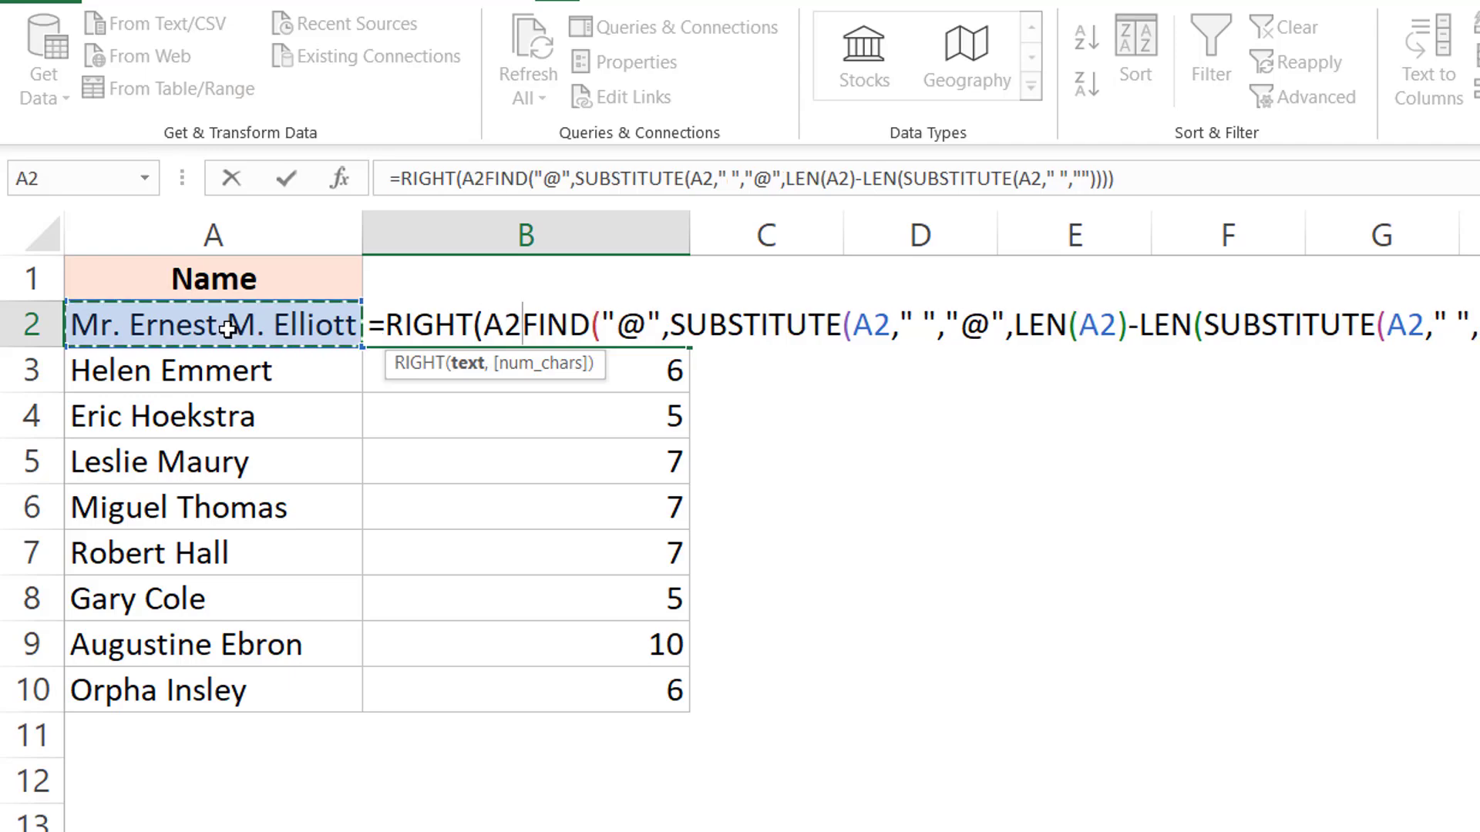
type(",")
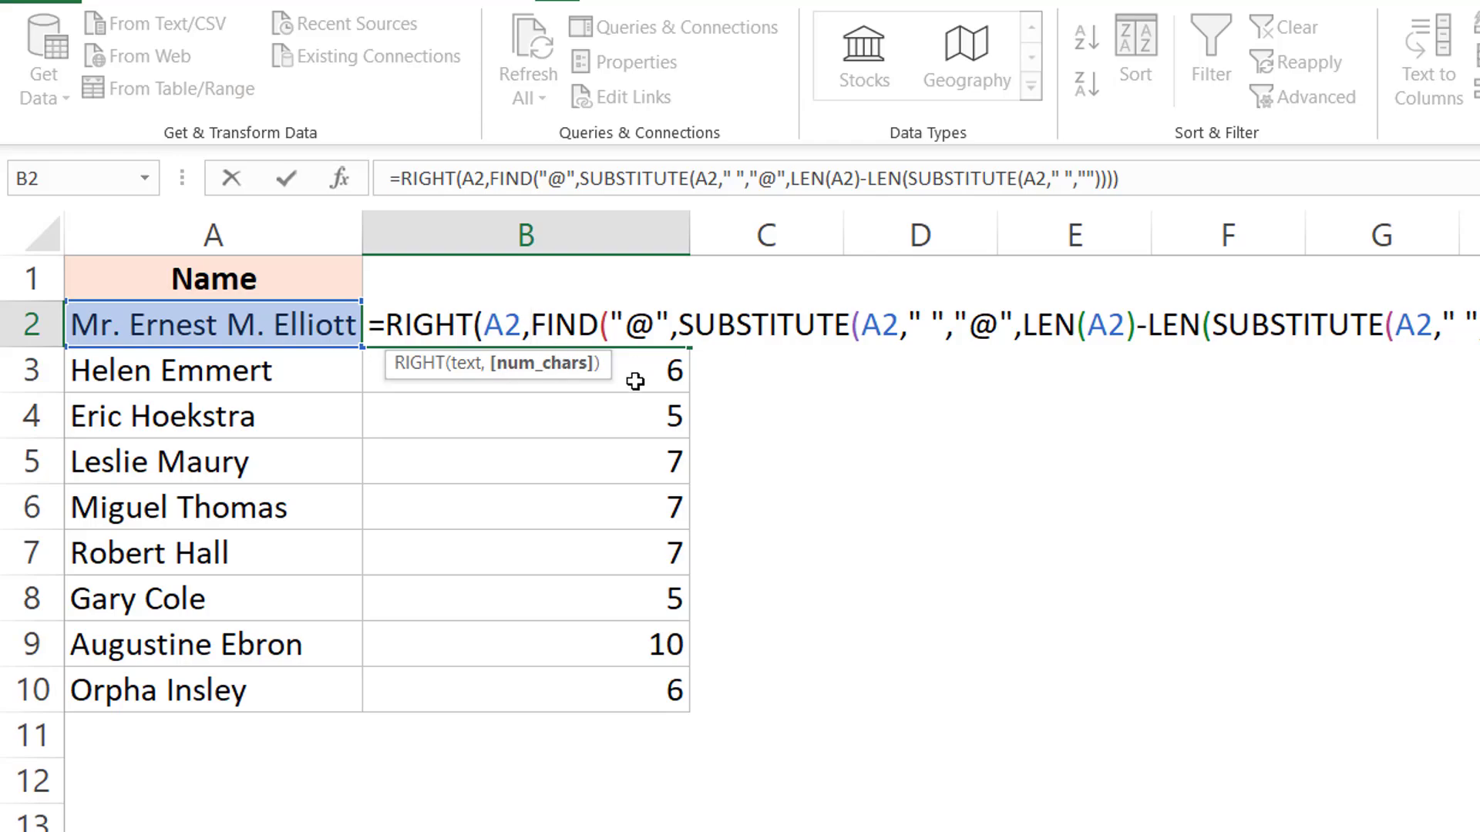
type("LEN(")
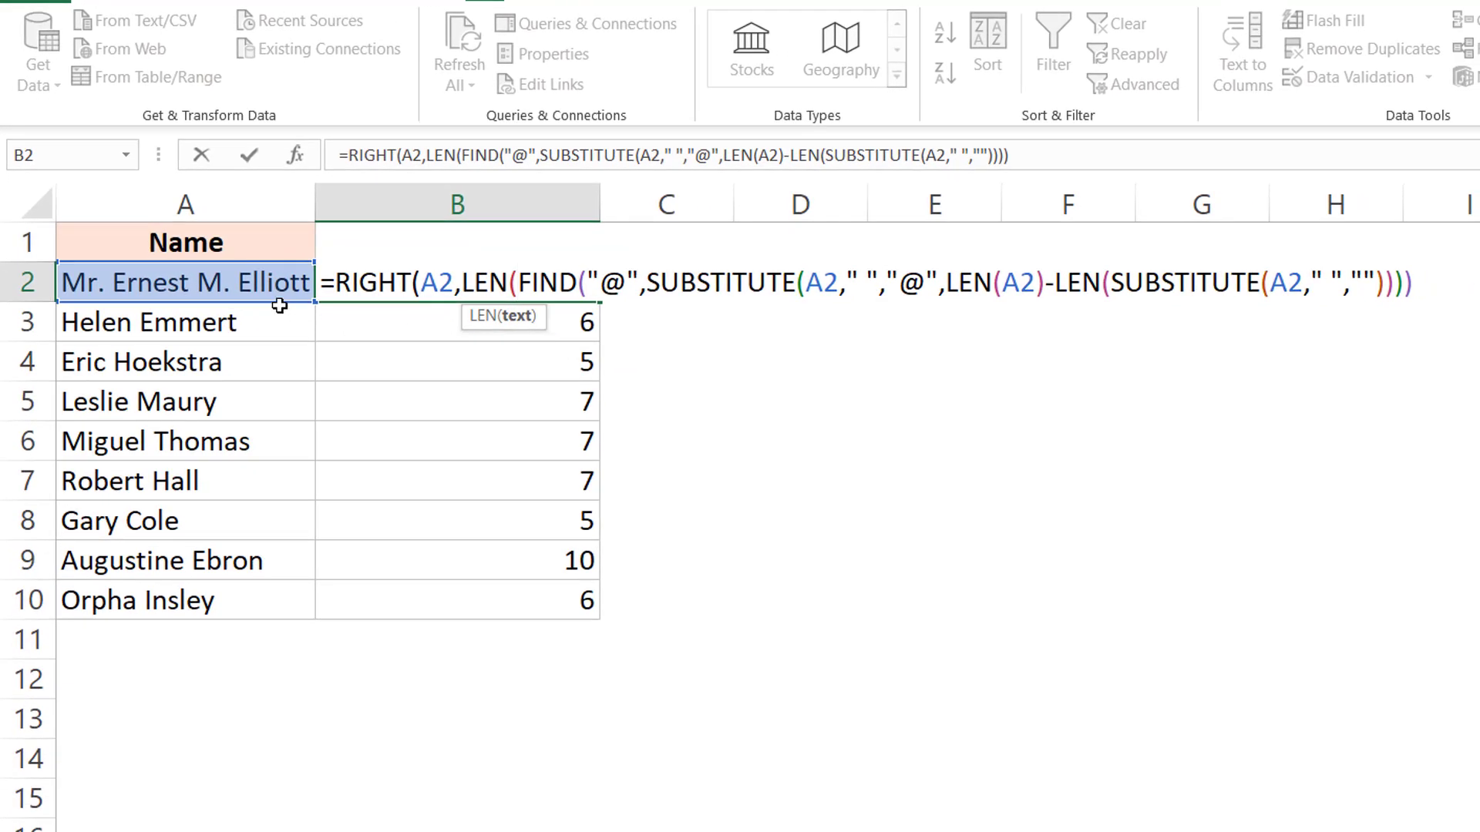
left_click(272, 276)
type(")-")
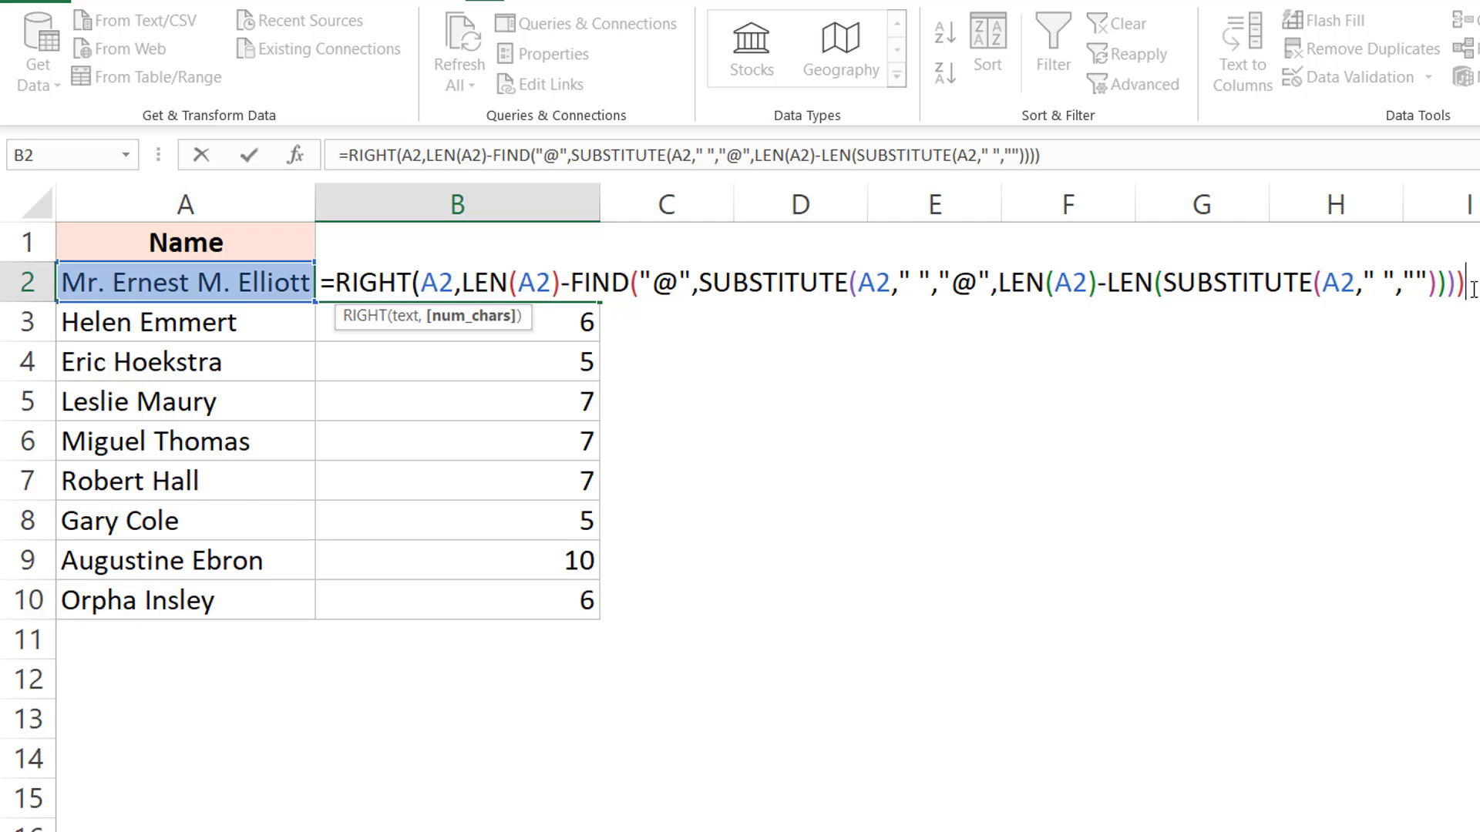
type(")")
key("Return")
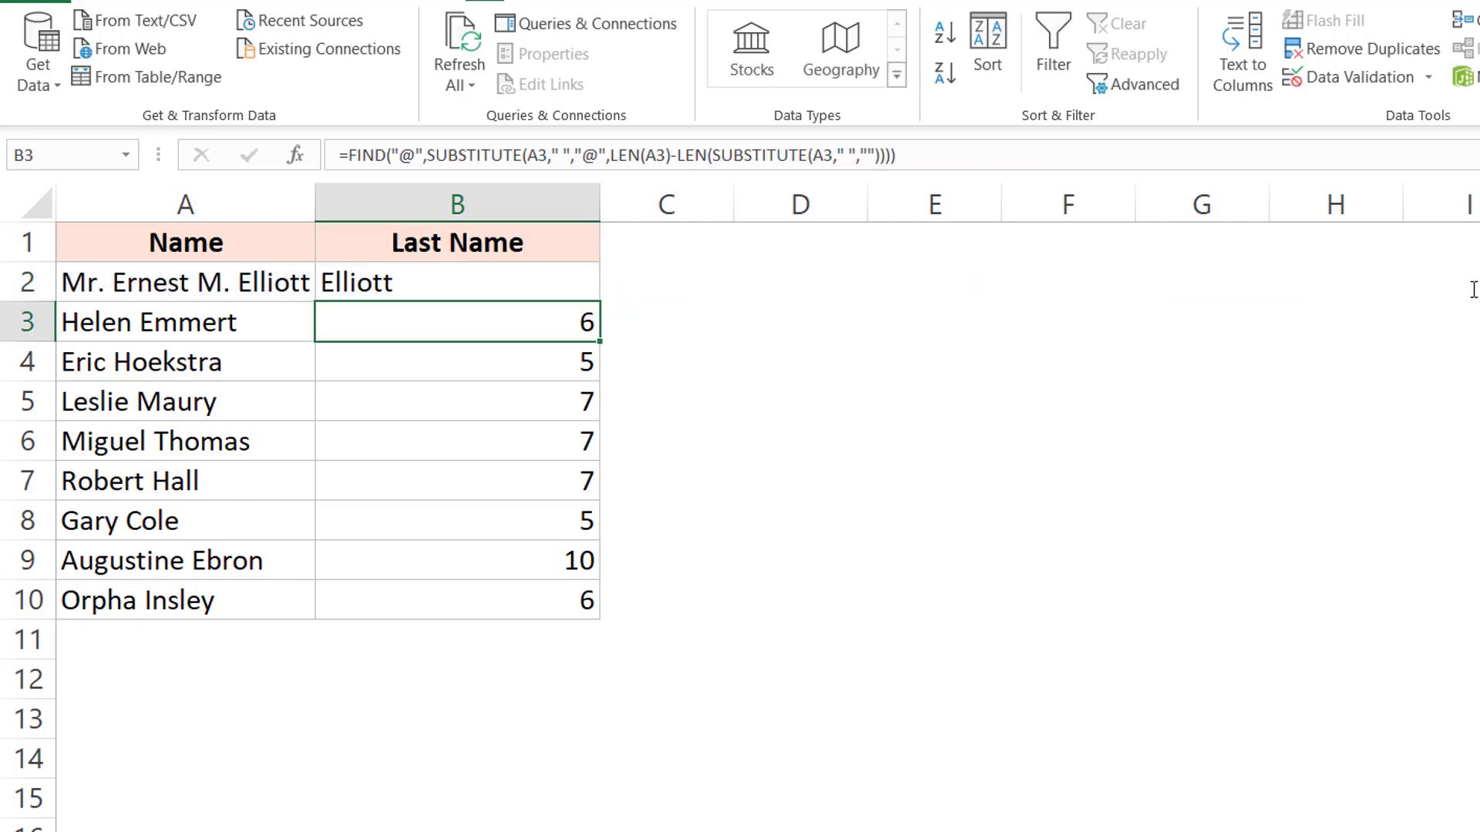
key("Up")
left_click_drag(601, 301, 604, 617)
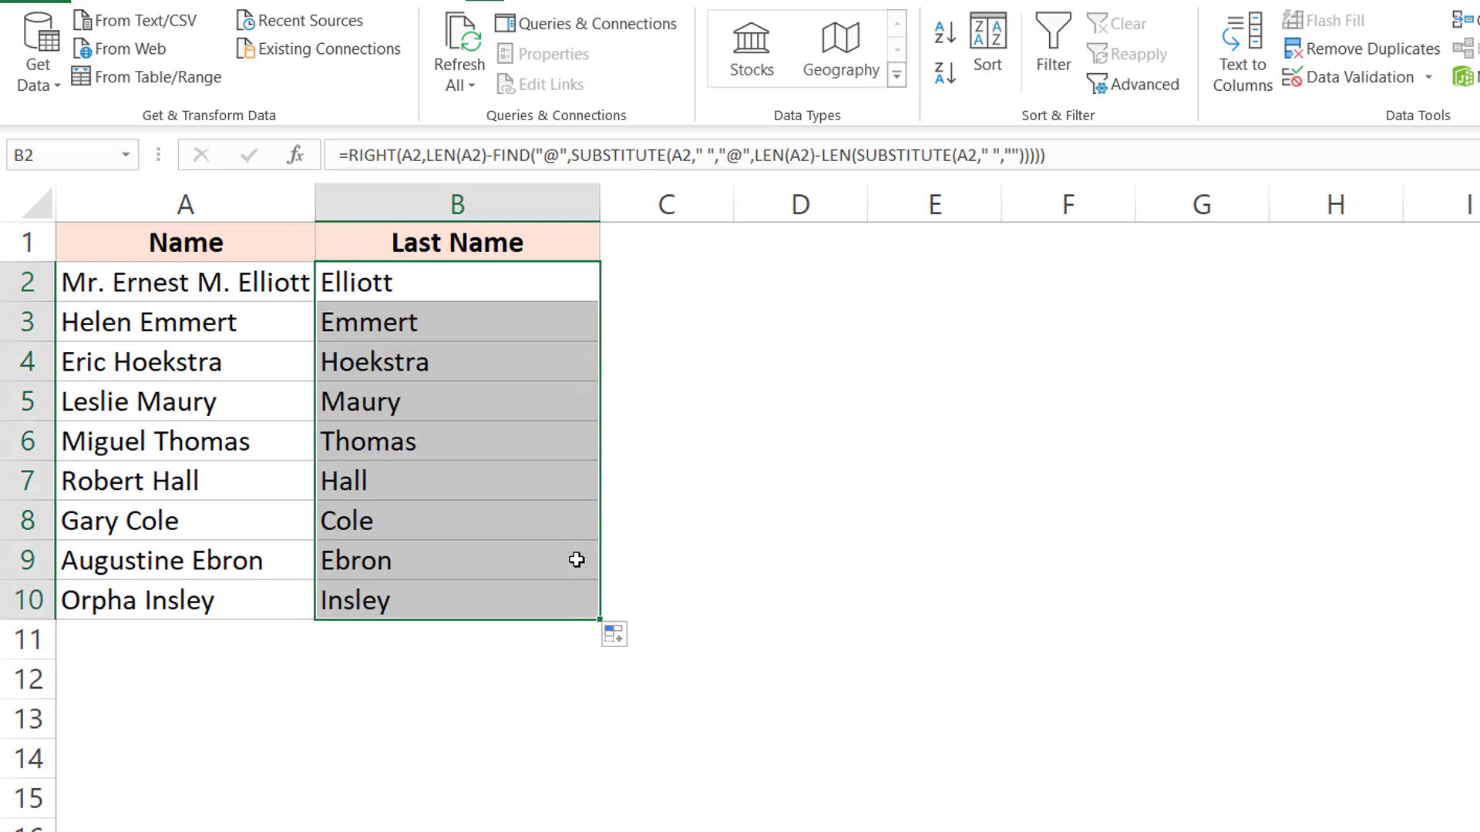
- Insert extra spaces and the middle initial J between the first and last name in A3
double_click(138, 323)
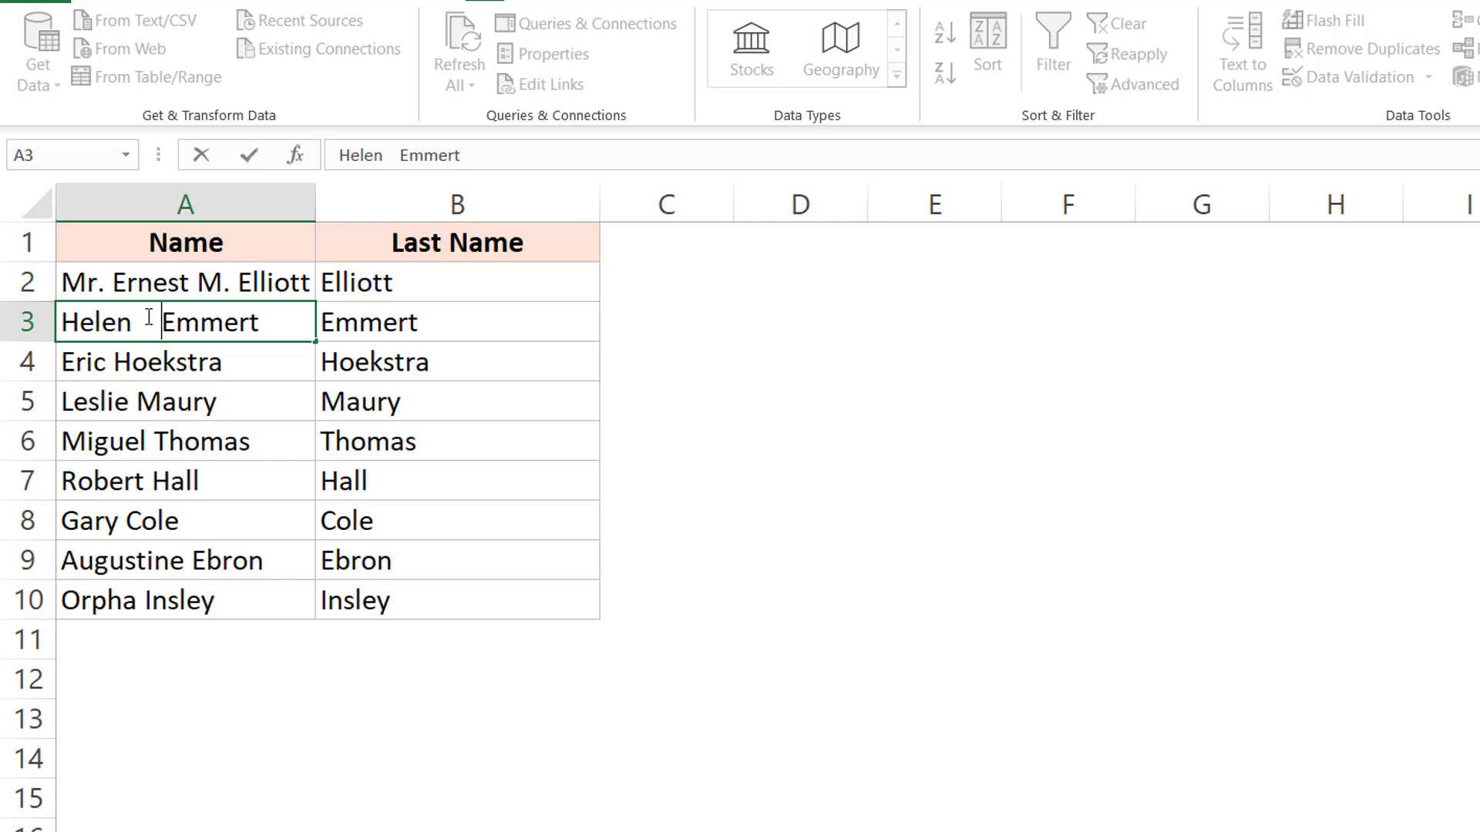
type("J")
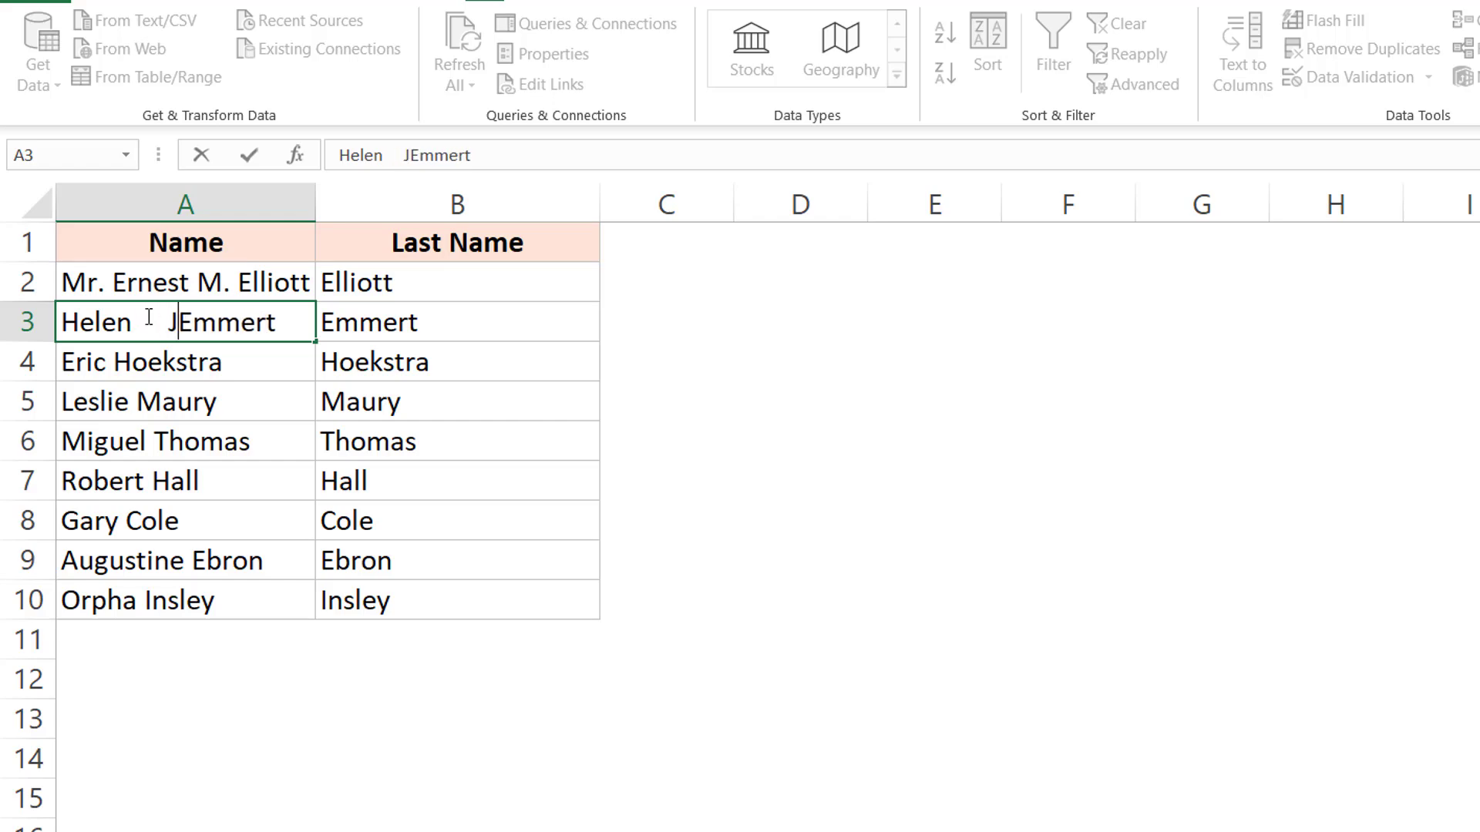
key("Return")
left_click(149, 317)
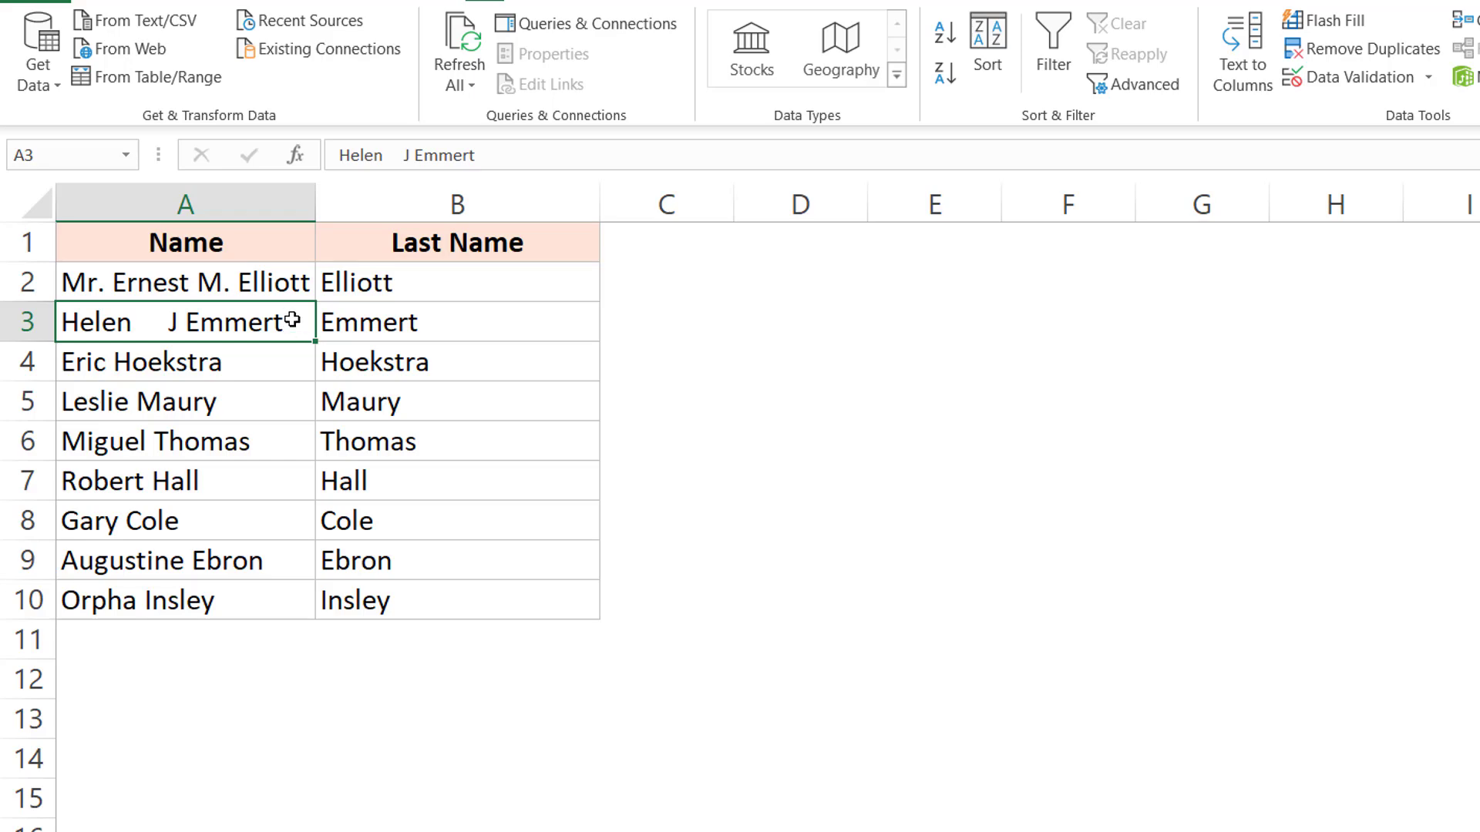
- Sort the table A1:B10, including its headers, by the Last Name column on cell values from A to Z
left_click_drag(266, 285, 432, 602)
left_click_drag(312, 242, 432, 601)
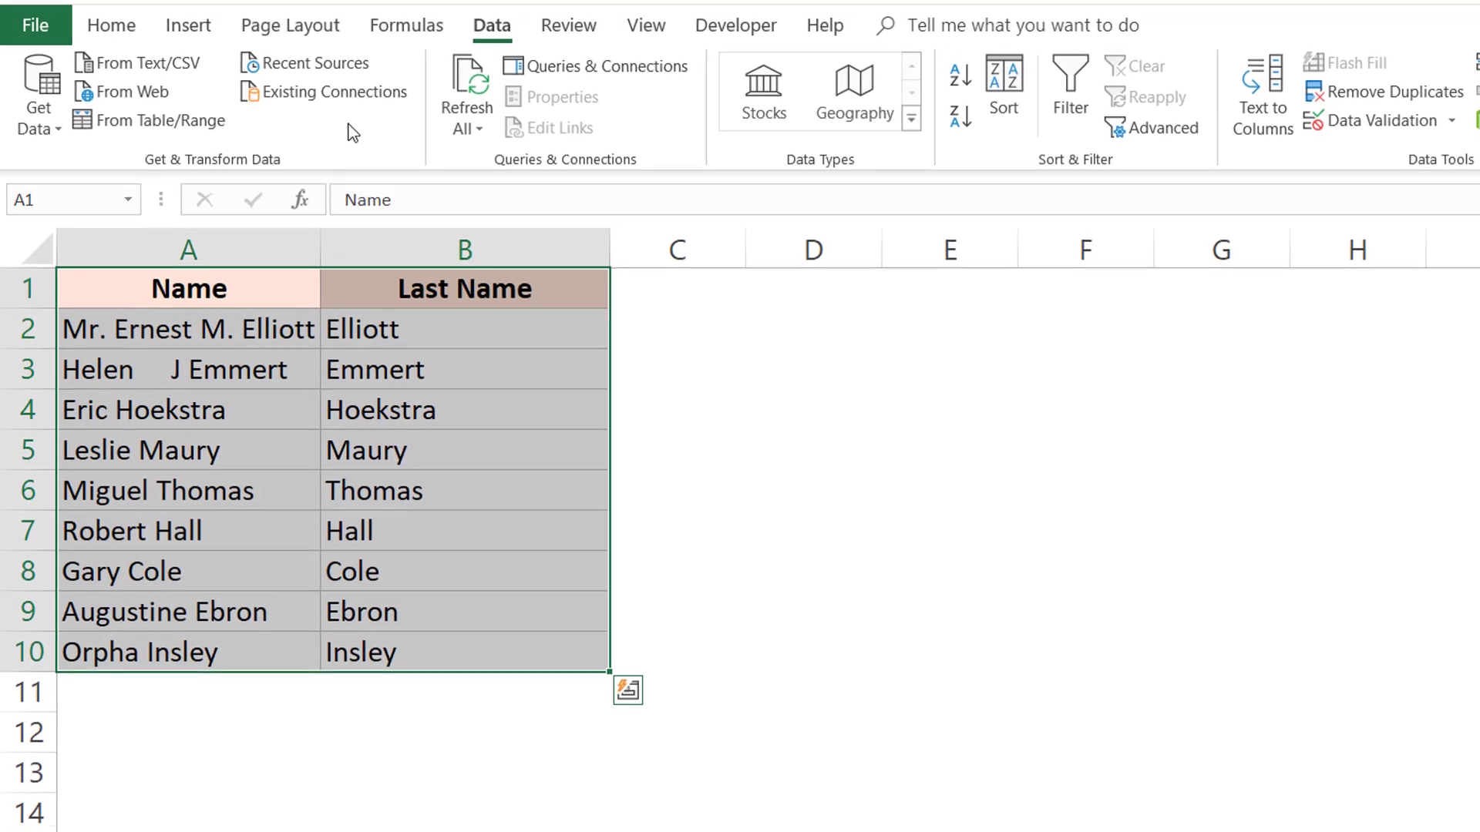
left_click(1020, 127)
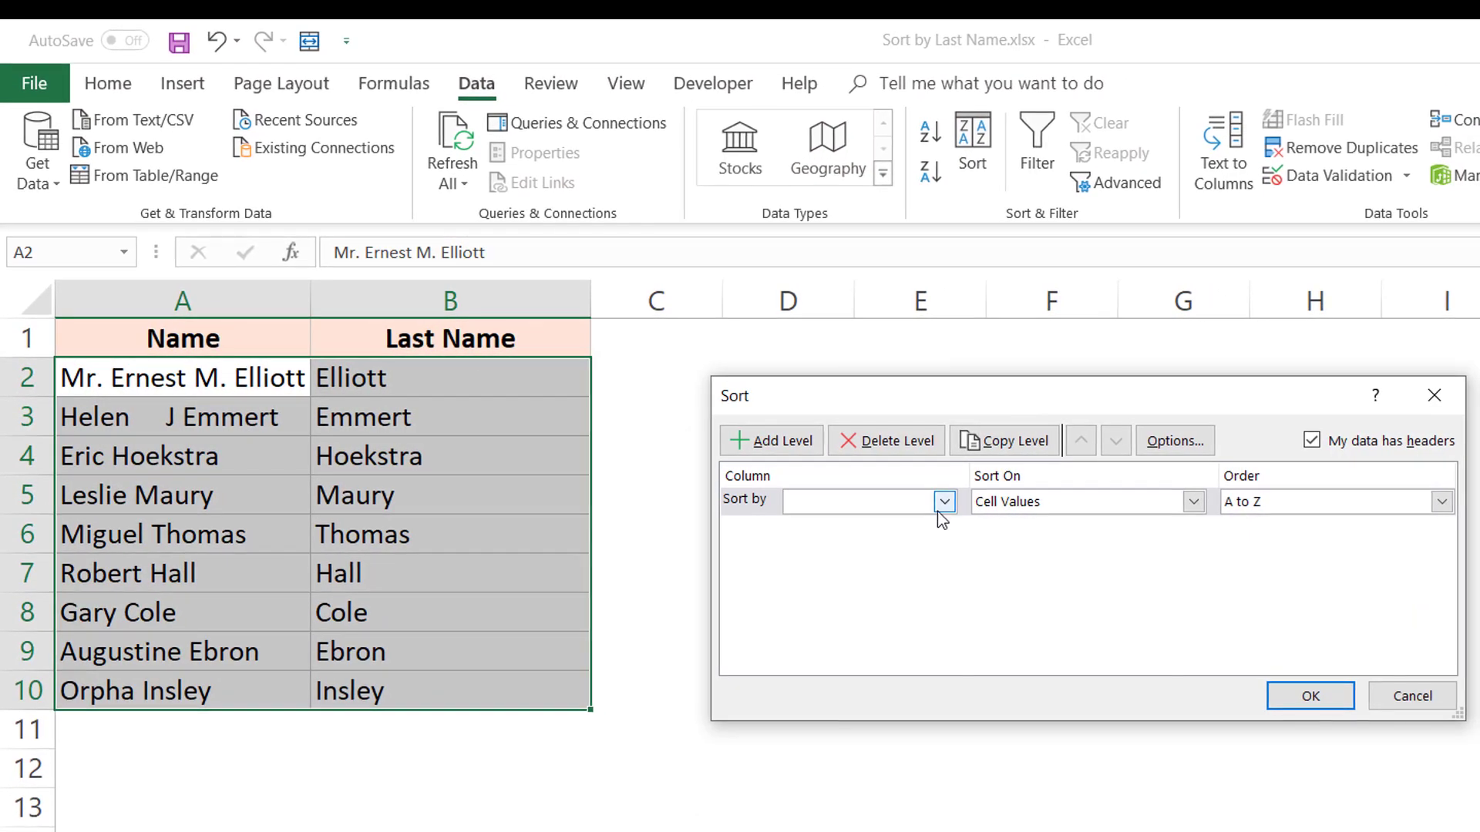
left_click(939, 568)
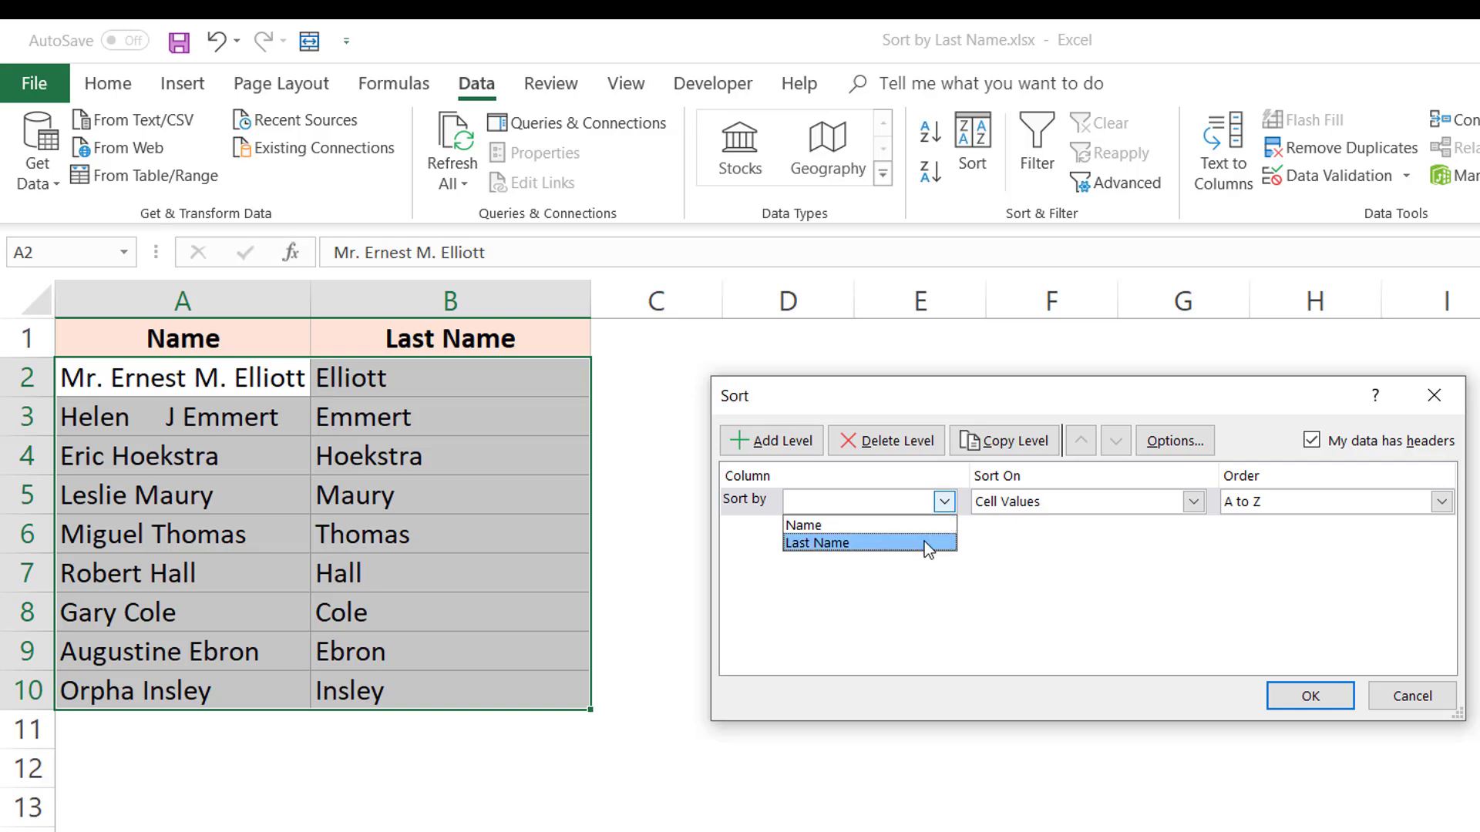
left_click(919, 612)
left_click(1310, 696)
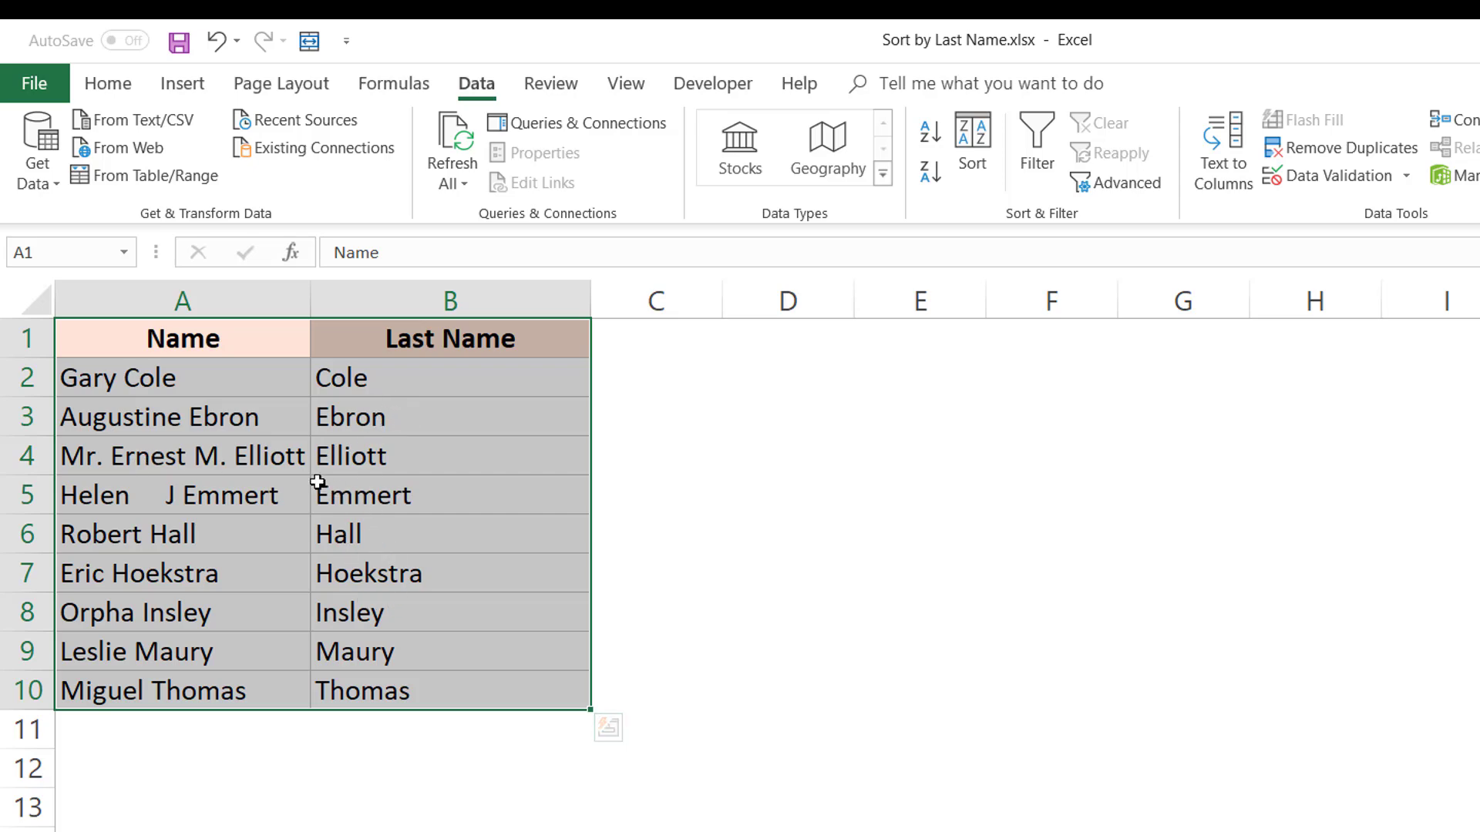
- Remove one "m" from the double "m" in the last name in A5
left_click(276, 495)
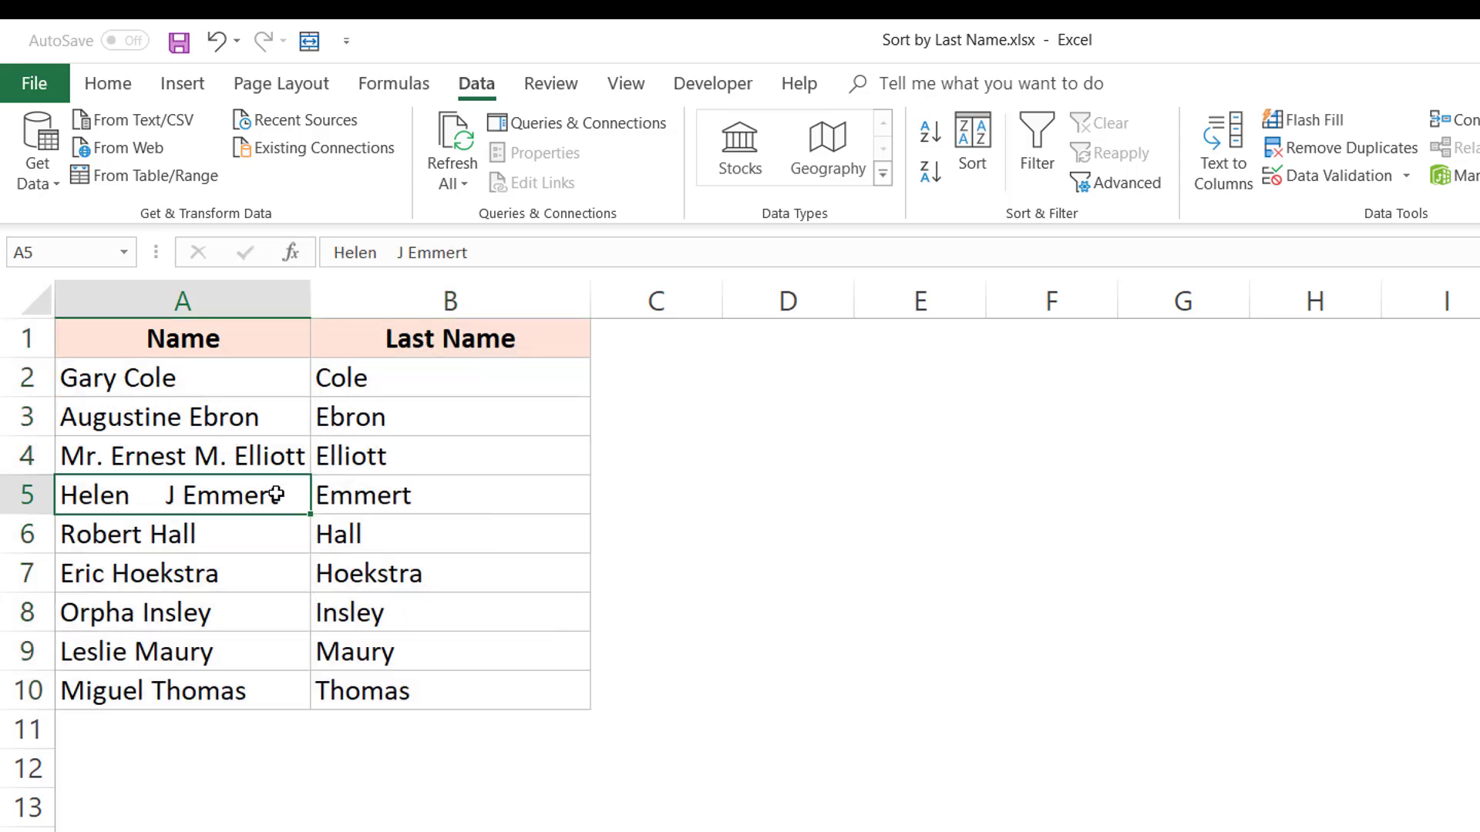
double_click(287, 495)
key("Left")
key("Left")
key("Left")
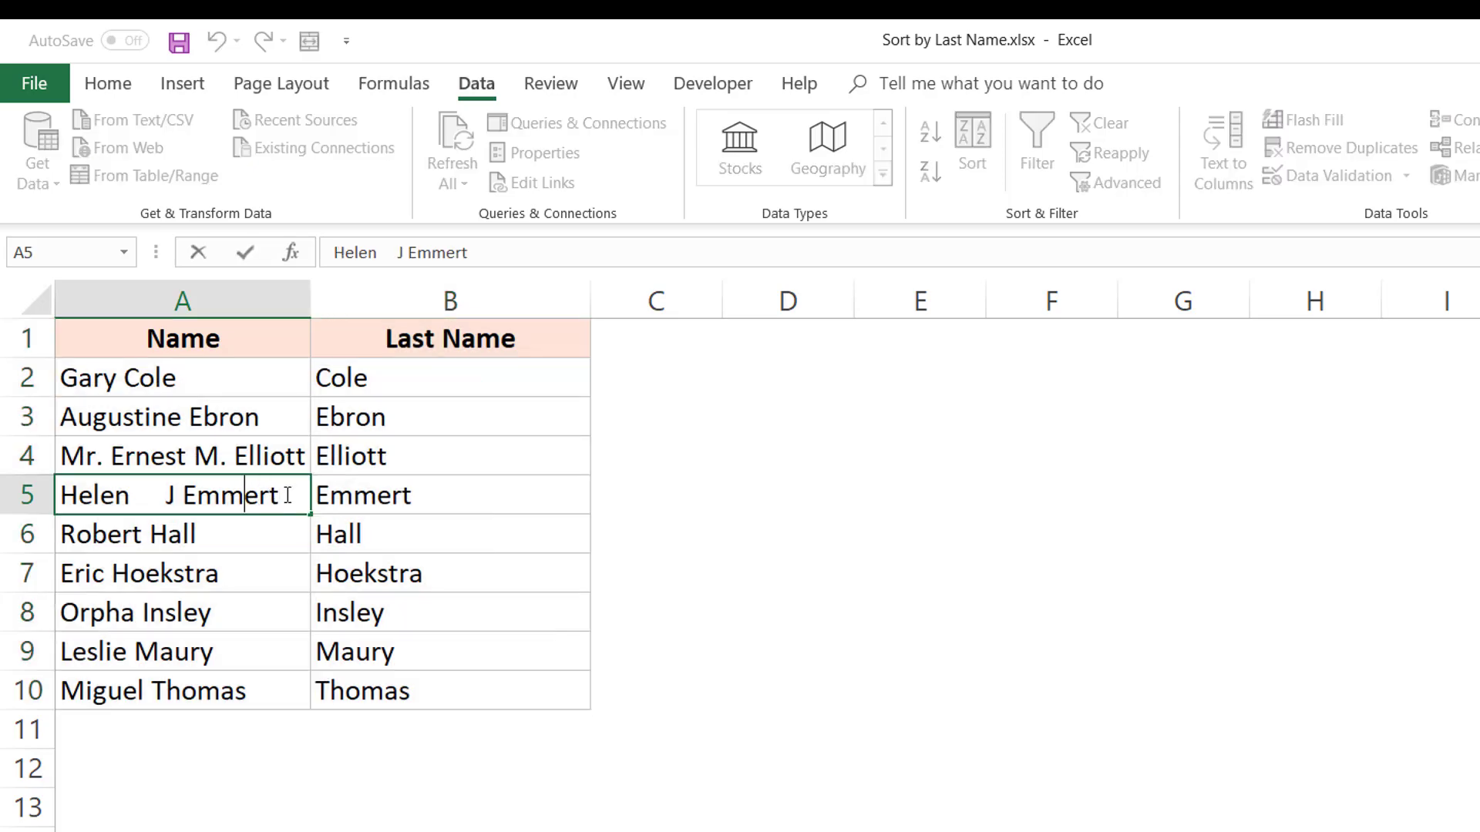
key("BackSpace")
key("Return")
key("Up")
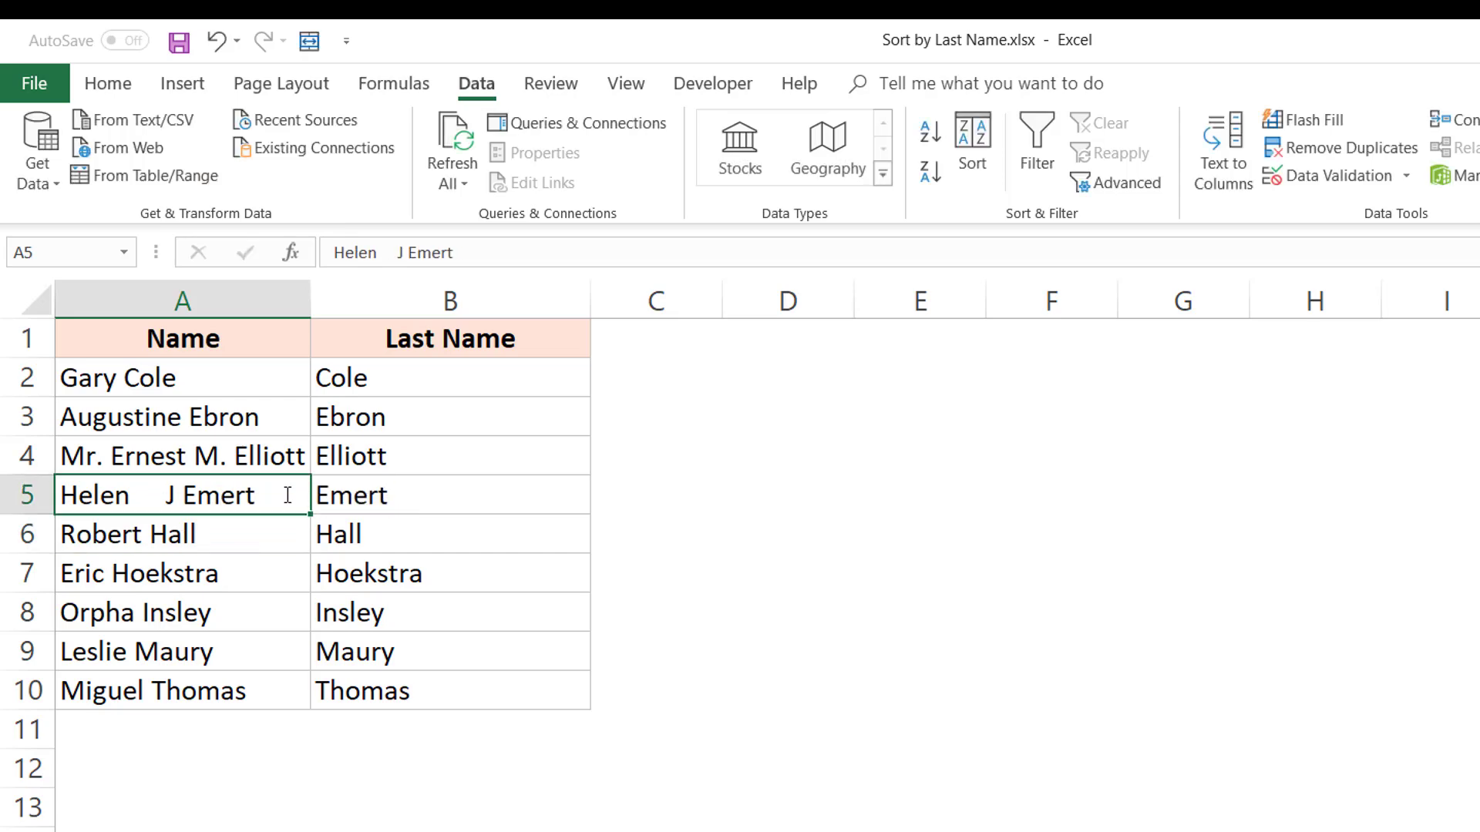